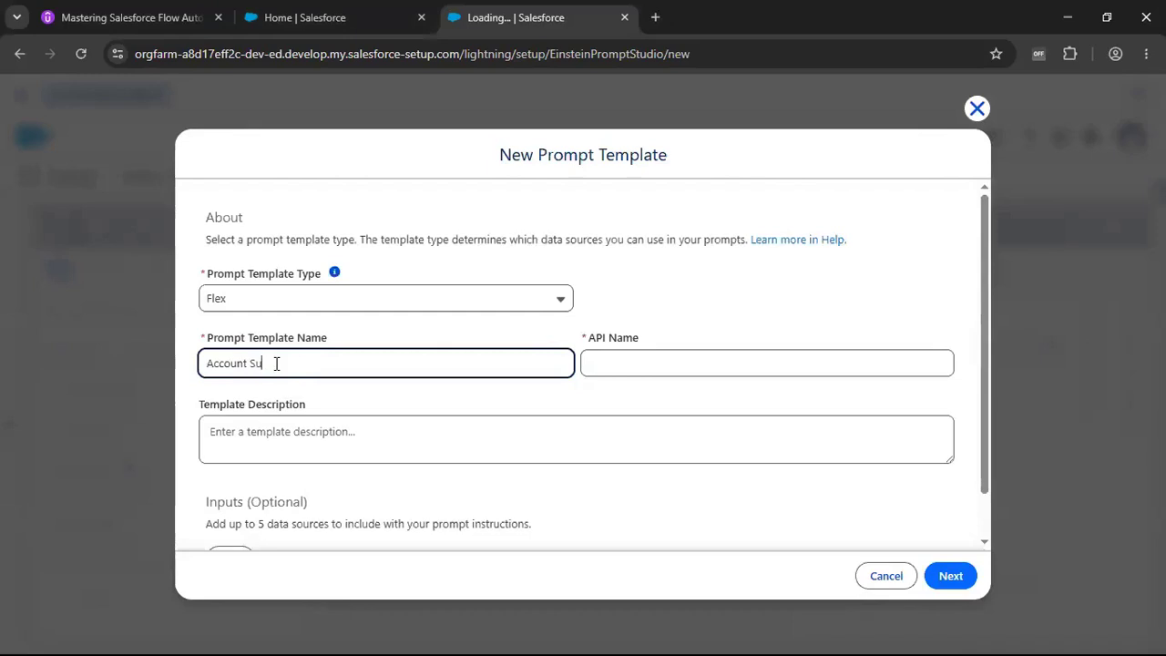
Step: Complete the prompt template name as "Account Summary on Opportunity Record Page" and let the API name fill in
text(on Opportunity Record )
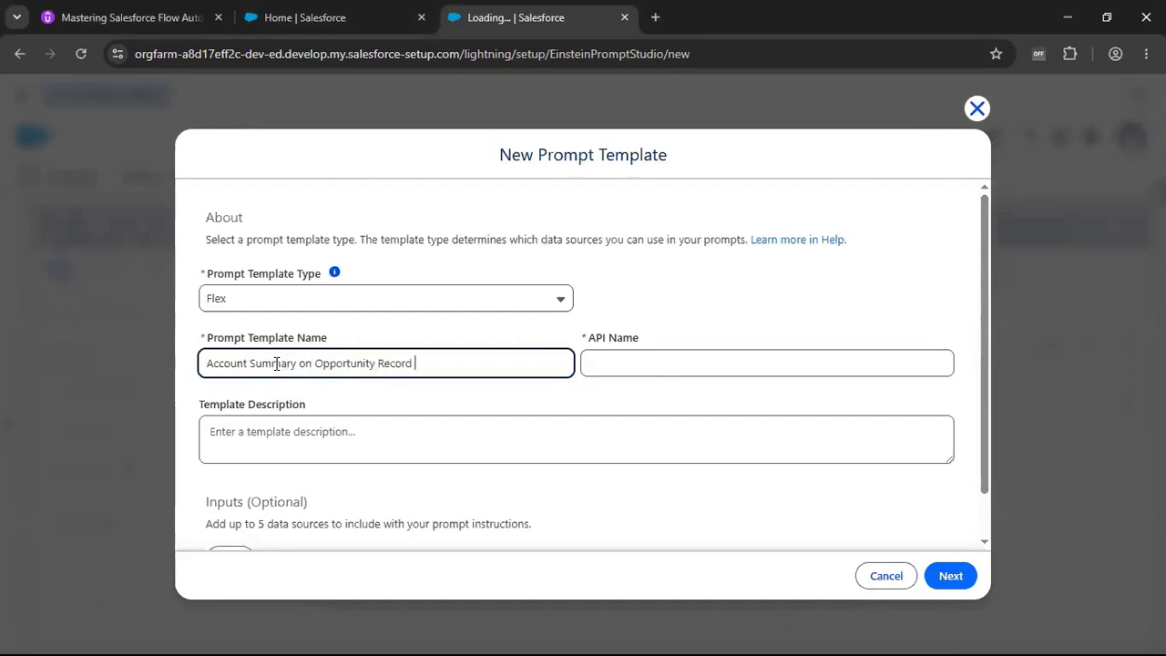
text(Page)
click(615, 388)
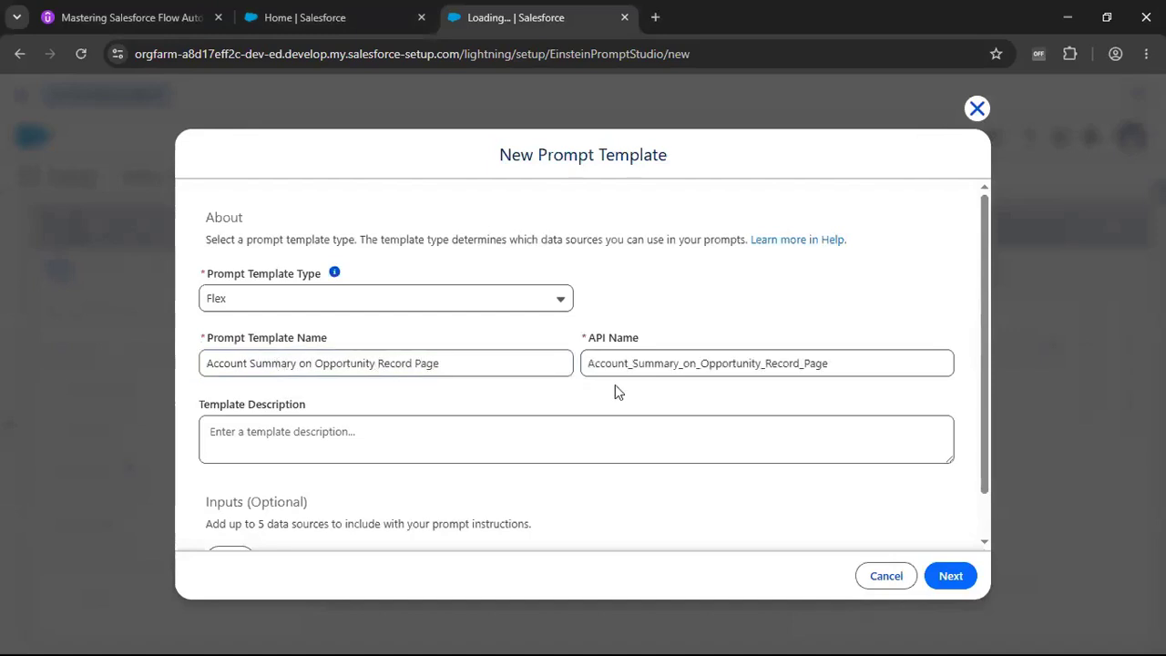
Step: Add a template input named OppAccount
scroll(534, 479, down, 1)
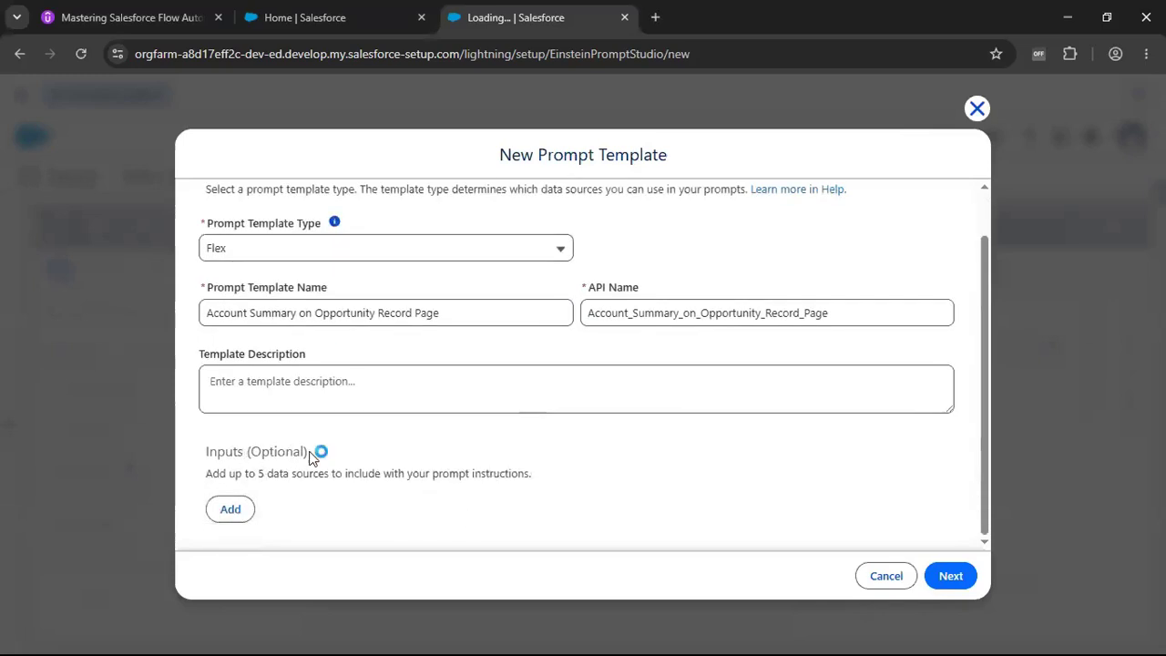
click(228, 521)
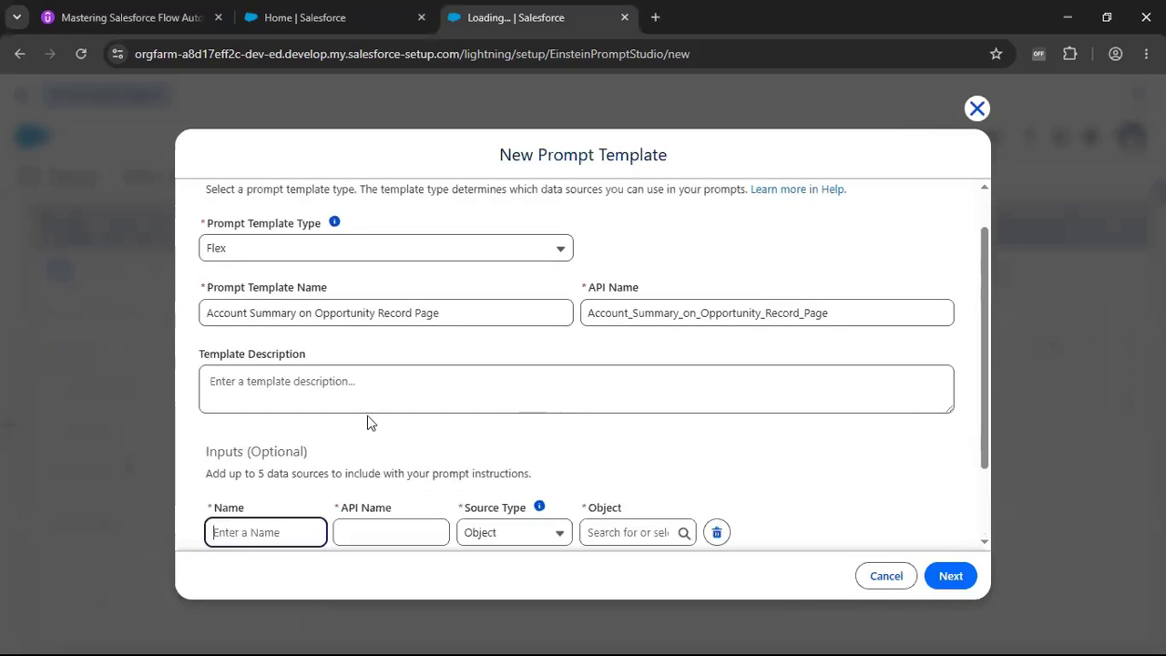
scroll(369, 422, down, 2)
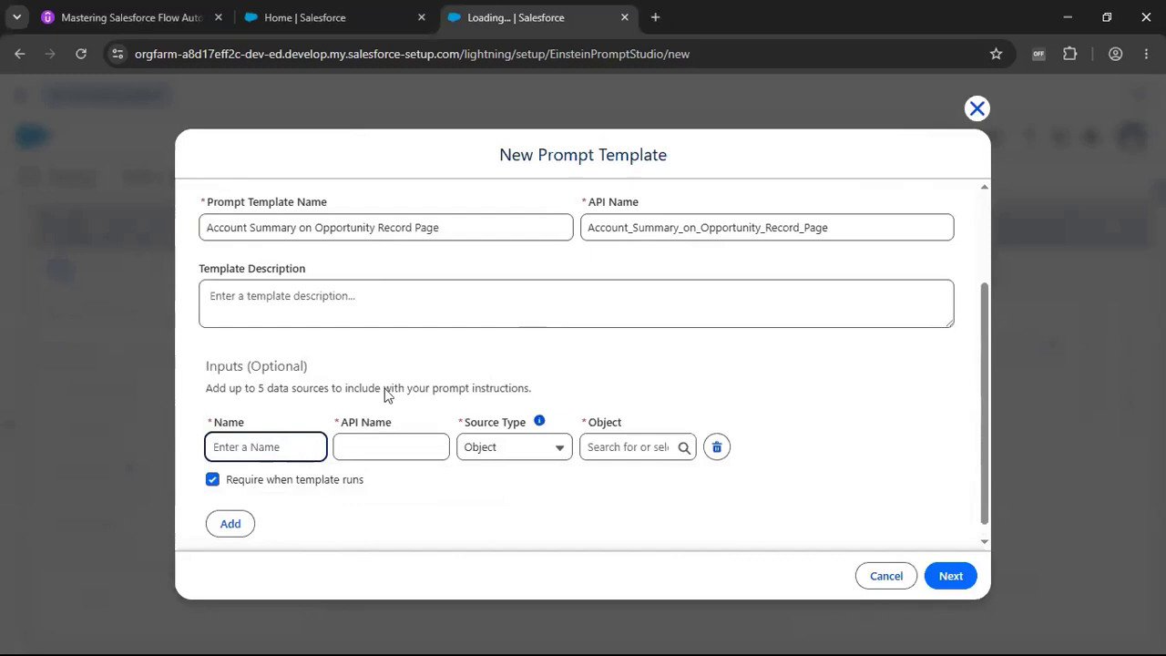
click(297, 446)
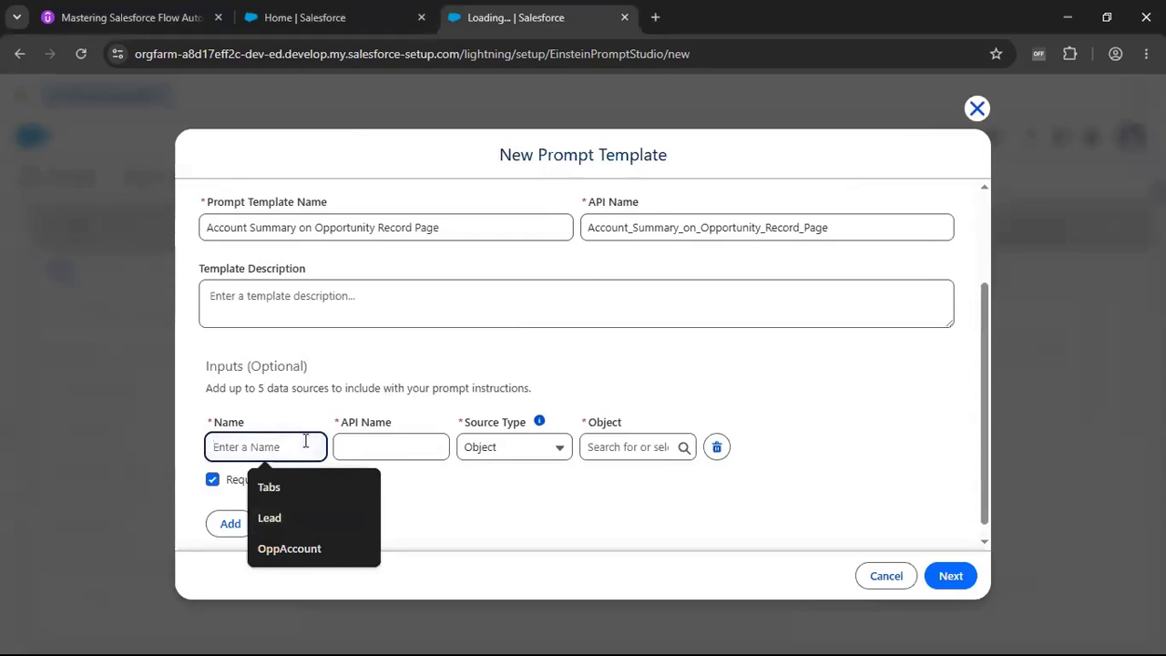
text(Opp)
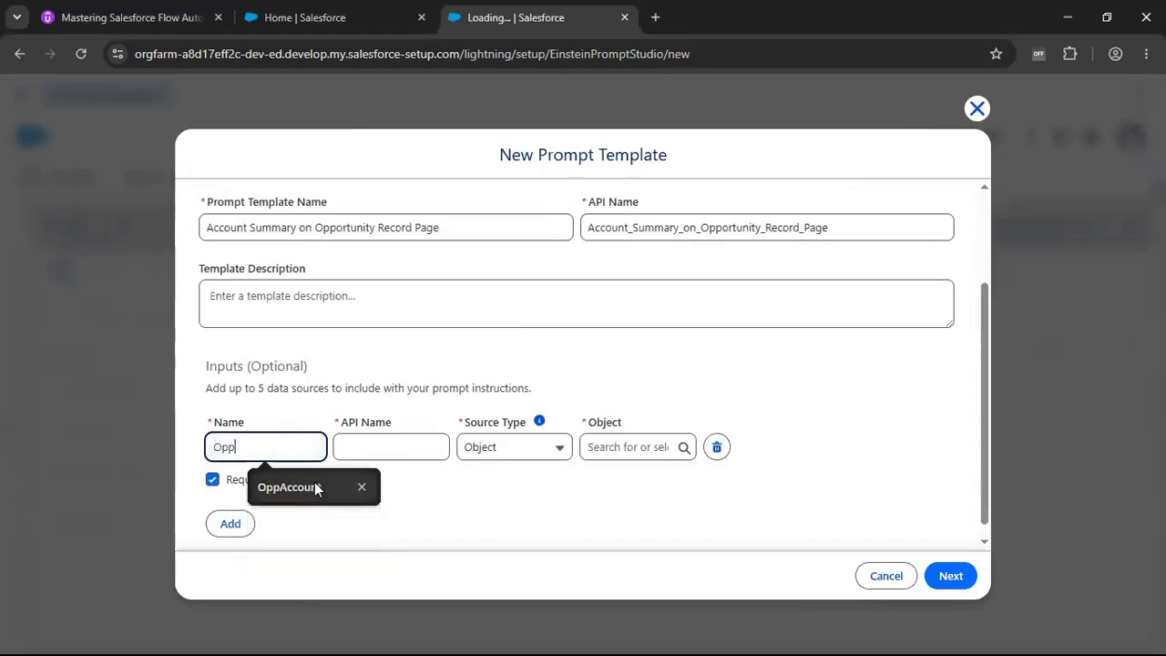
click(315, 488)
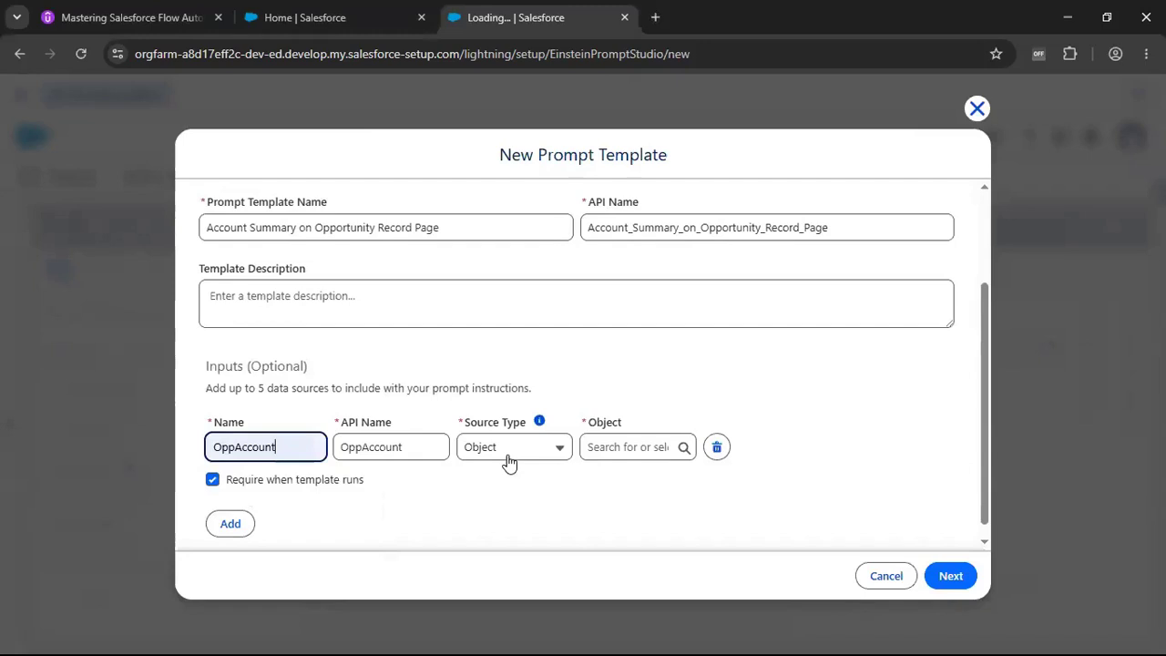
Step: Set the OppAccount input's object to Account and continue to the prompt editor
click(646, 447)
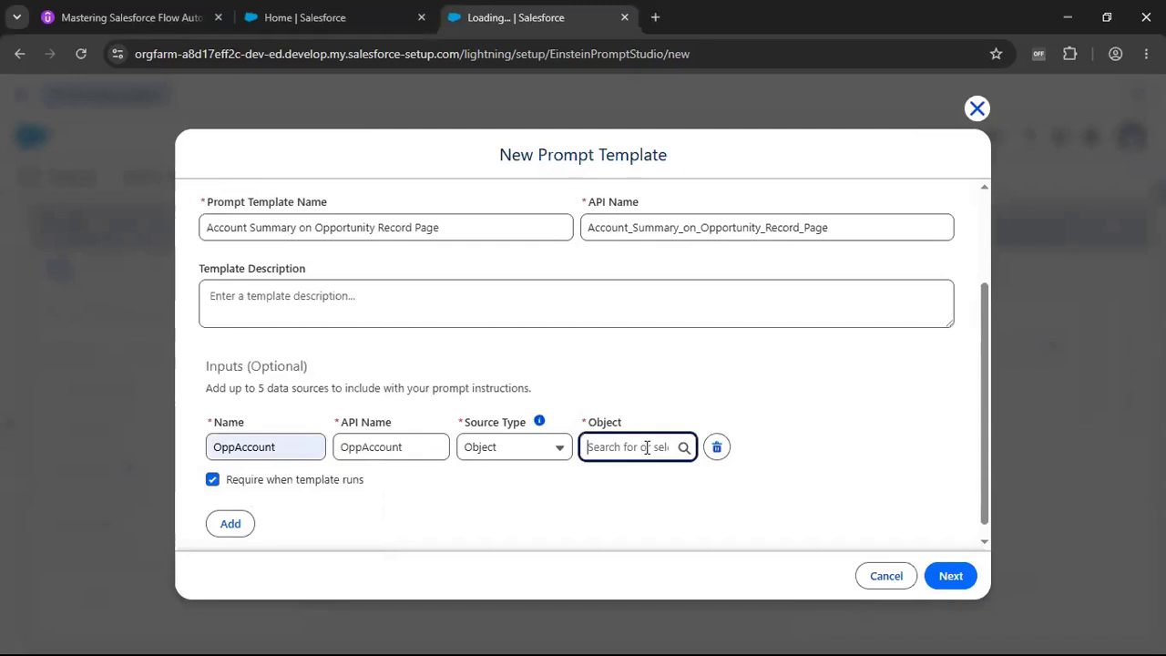
text(Account)
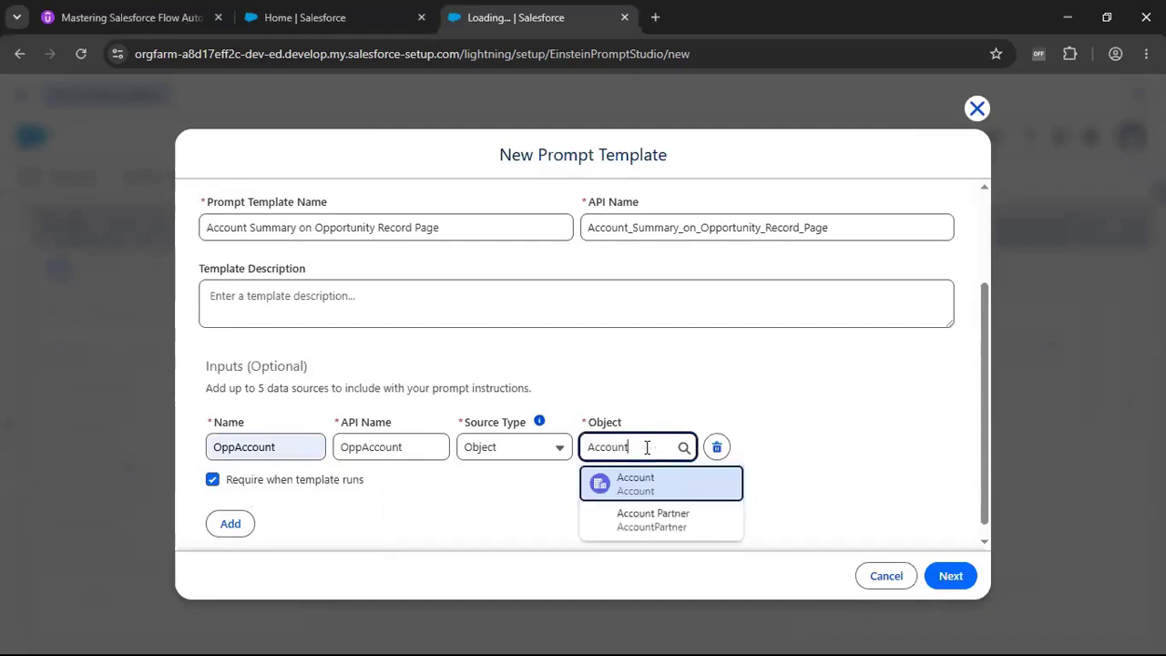
click(648, 493)
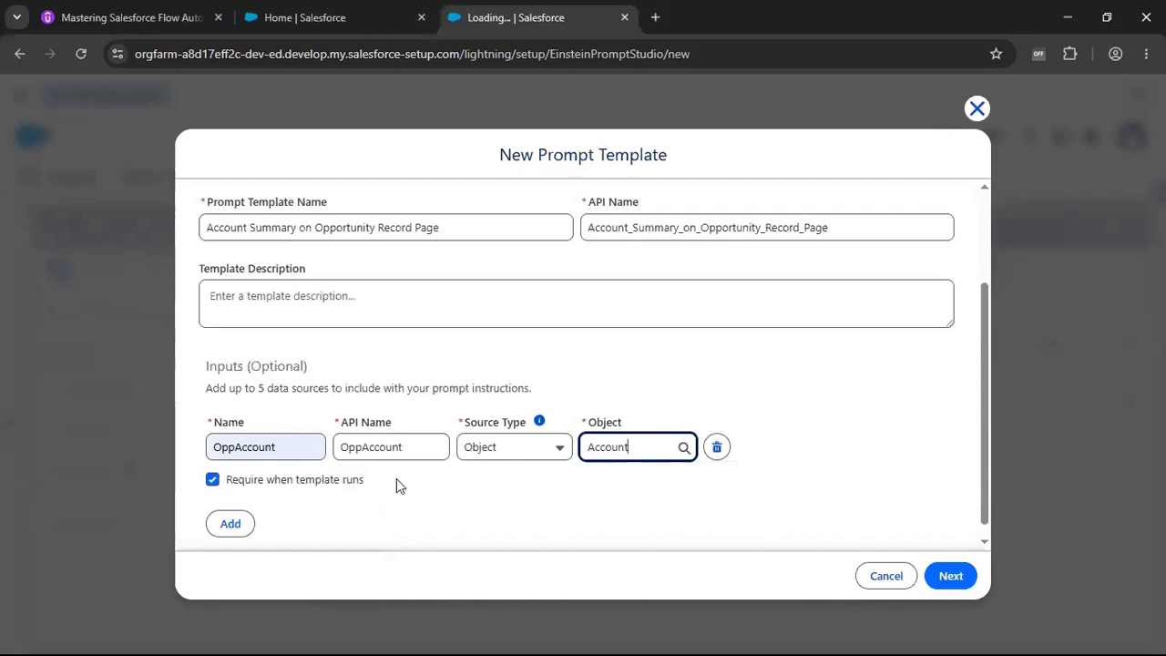
click(950, 576)
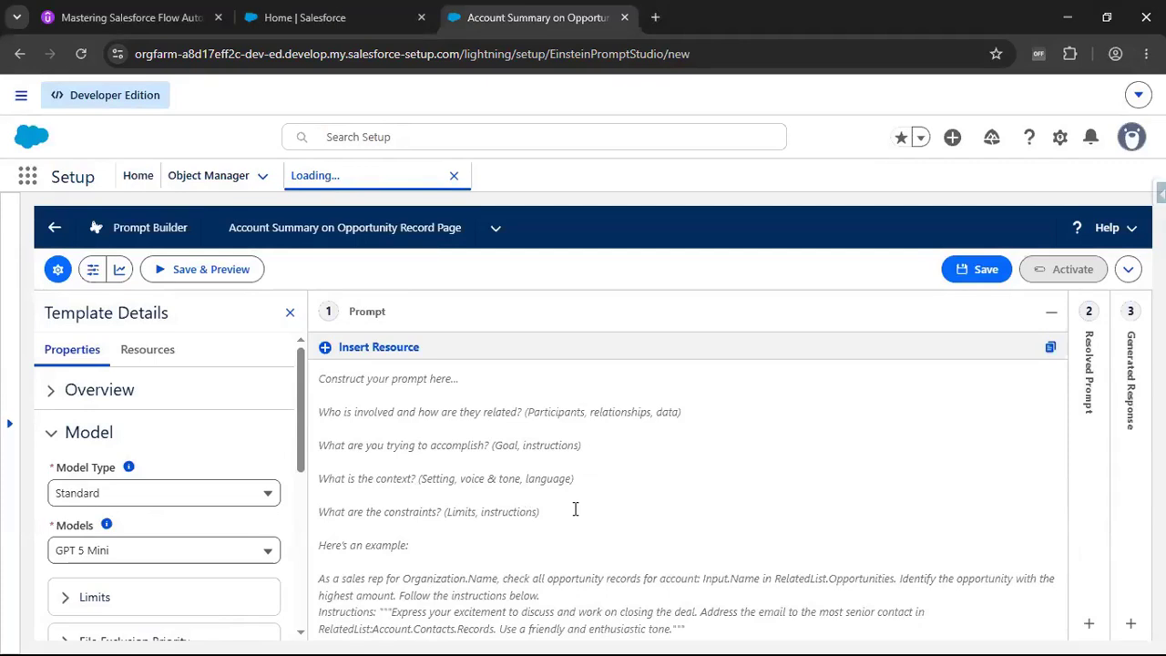
Step: Copy the entire account summary prompt from the "new 17" file in Notepad++ and paste it into the Salesforce prompt editor
key(alt+Tab)
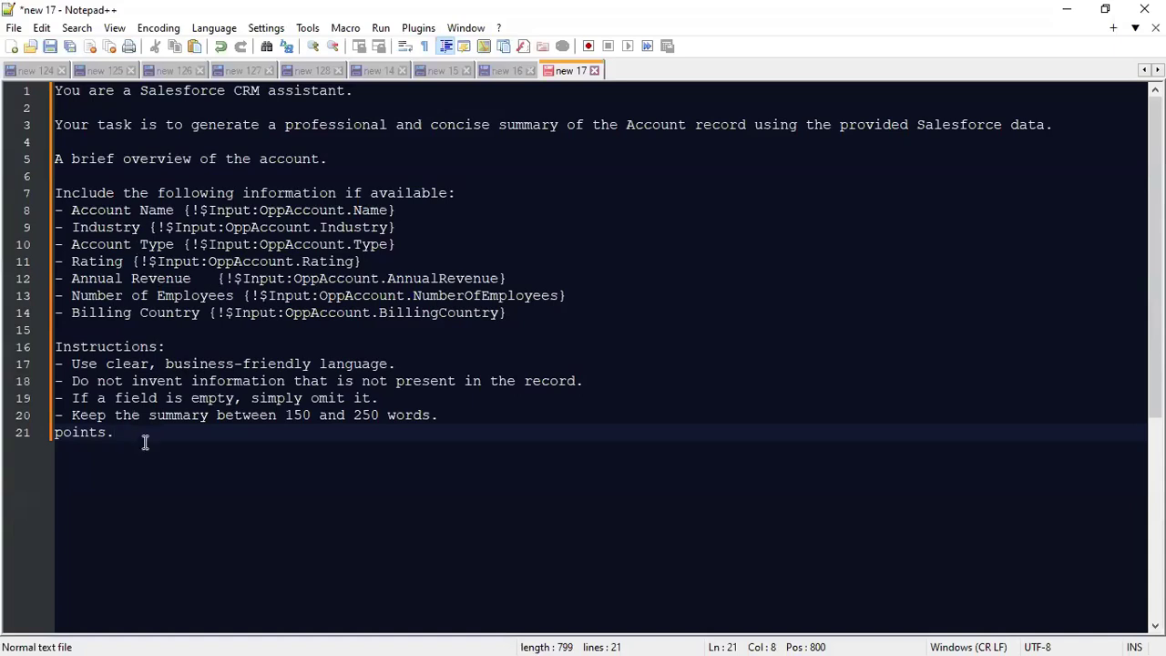
key(ctrl+a)
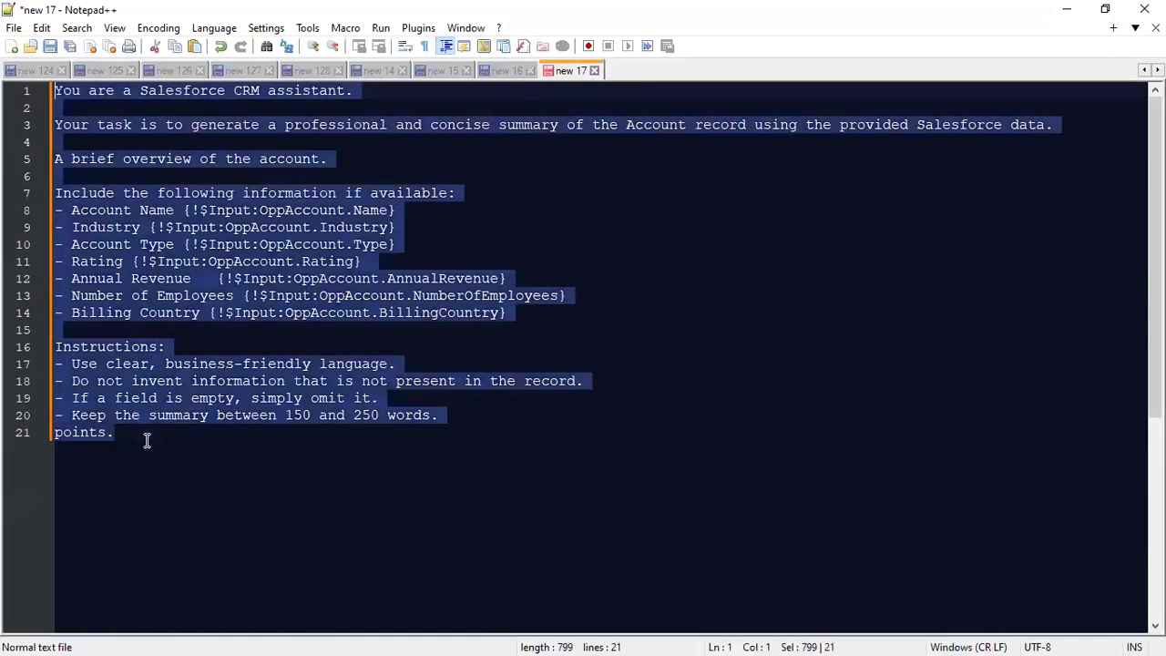
key(ctrl+c)
key(alt+Tab)
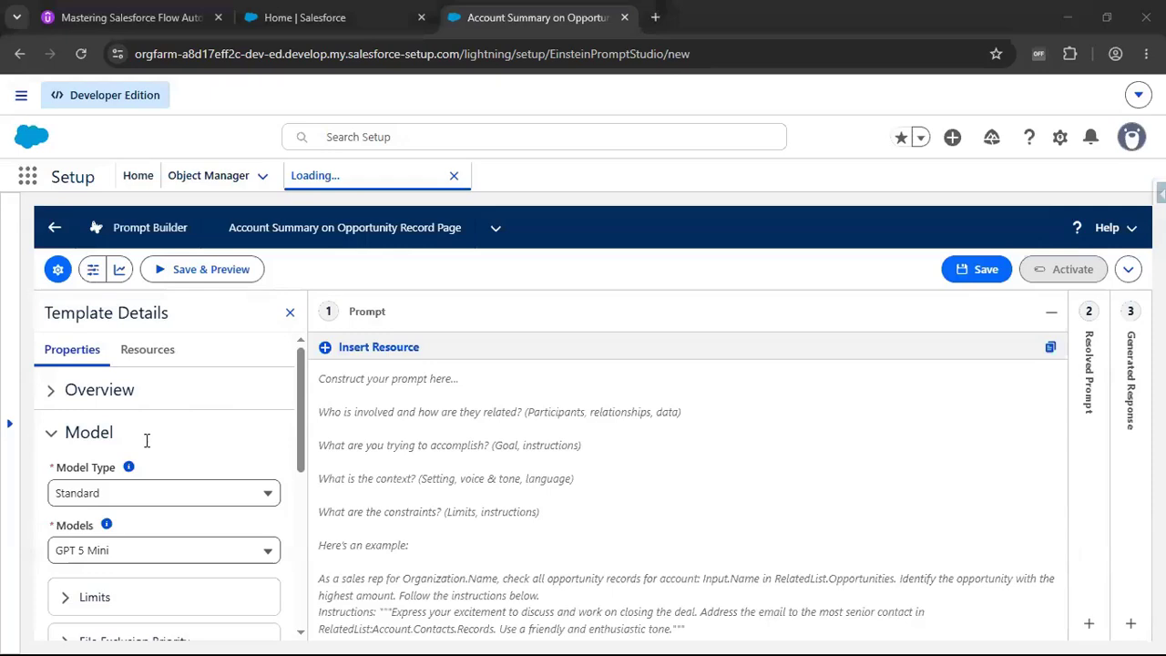
key(ctrl+v)
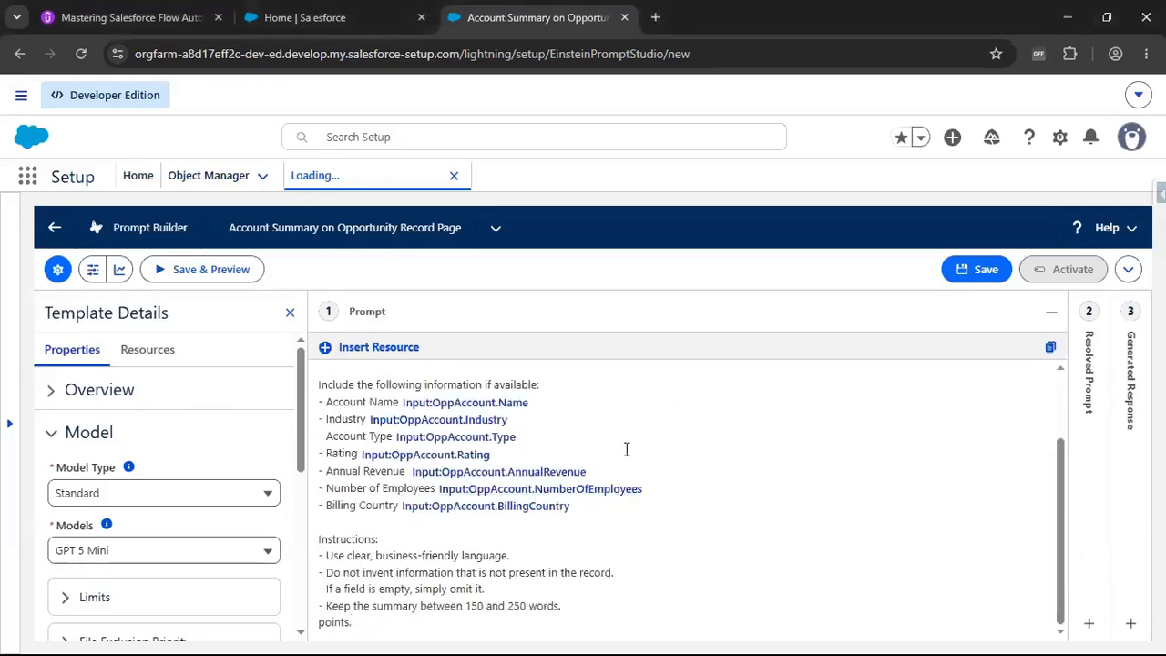
Step: Review the pasted prompt, delete the stray "points." line at its end, and save the template
scroll(622, 447, up, 2)
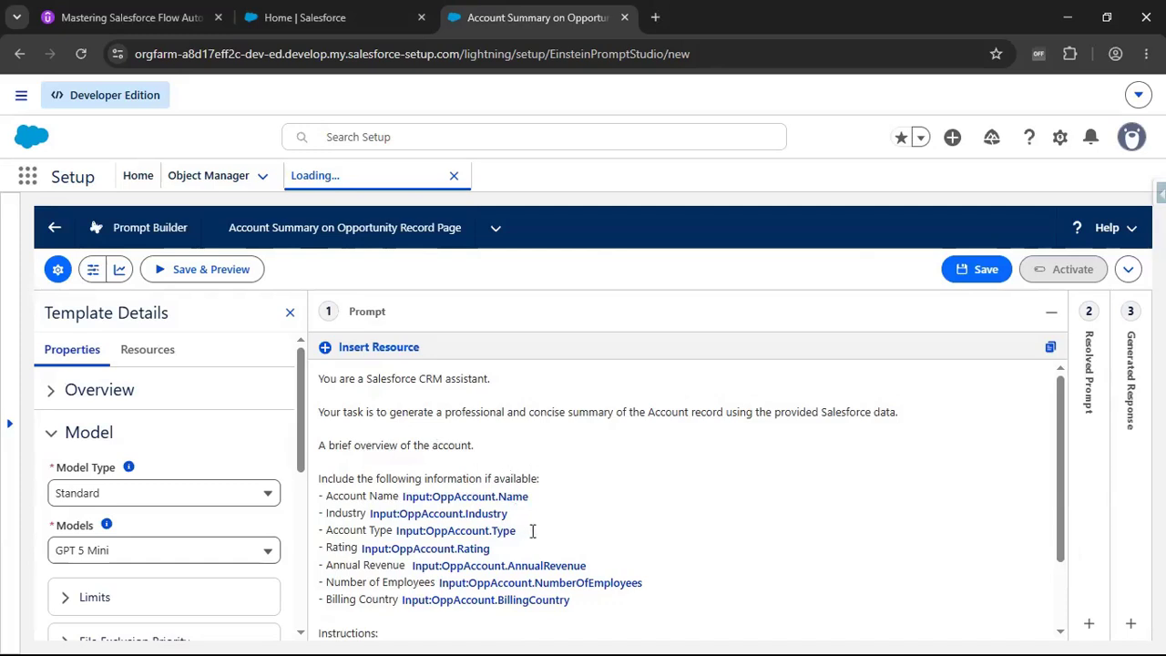
scroll(621, 504, down, 1)
scroll(621, 504, down, 2)
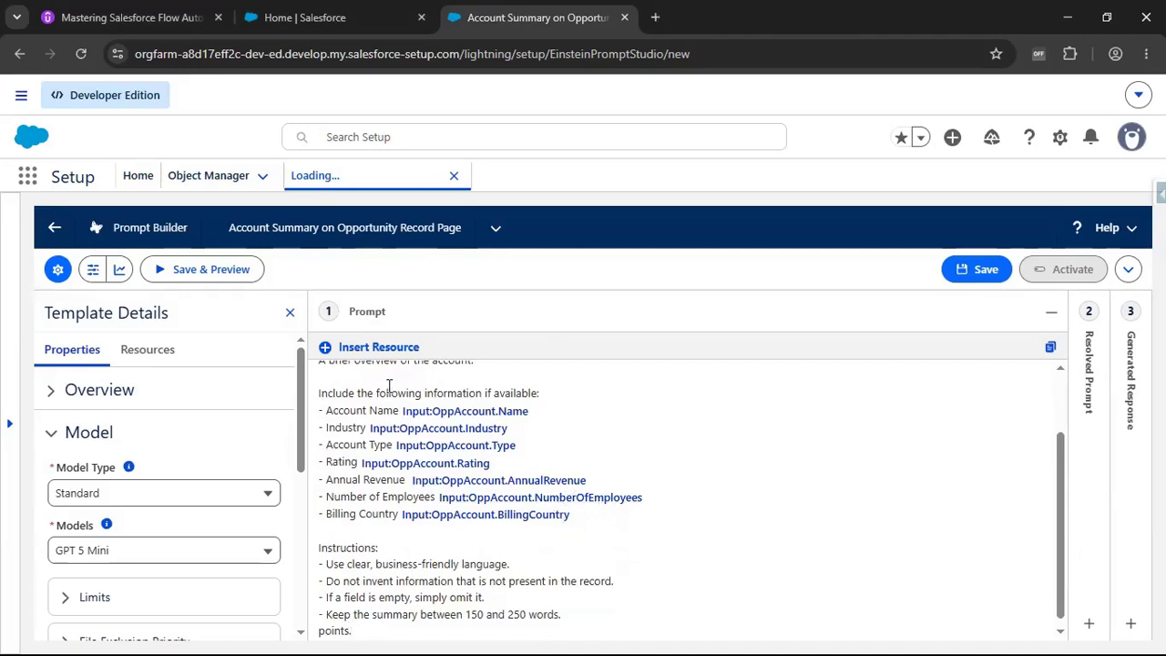
scroll(419, 564, down, 1)
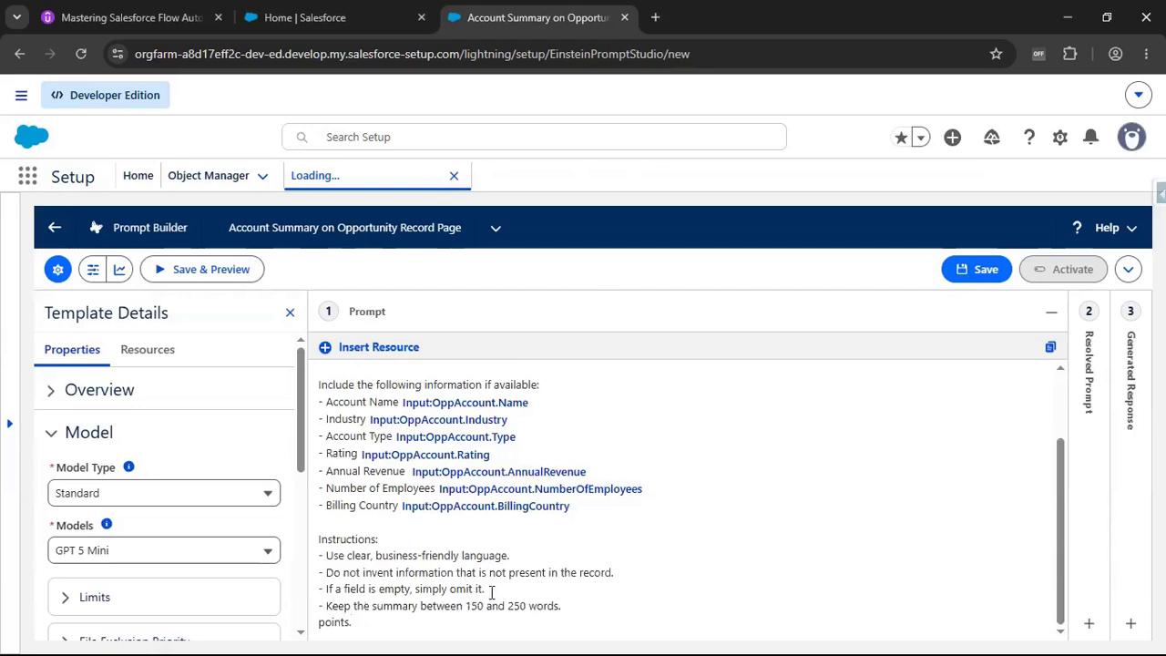
drag(326, 573, 545, 579)
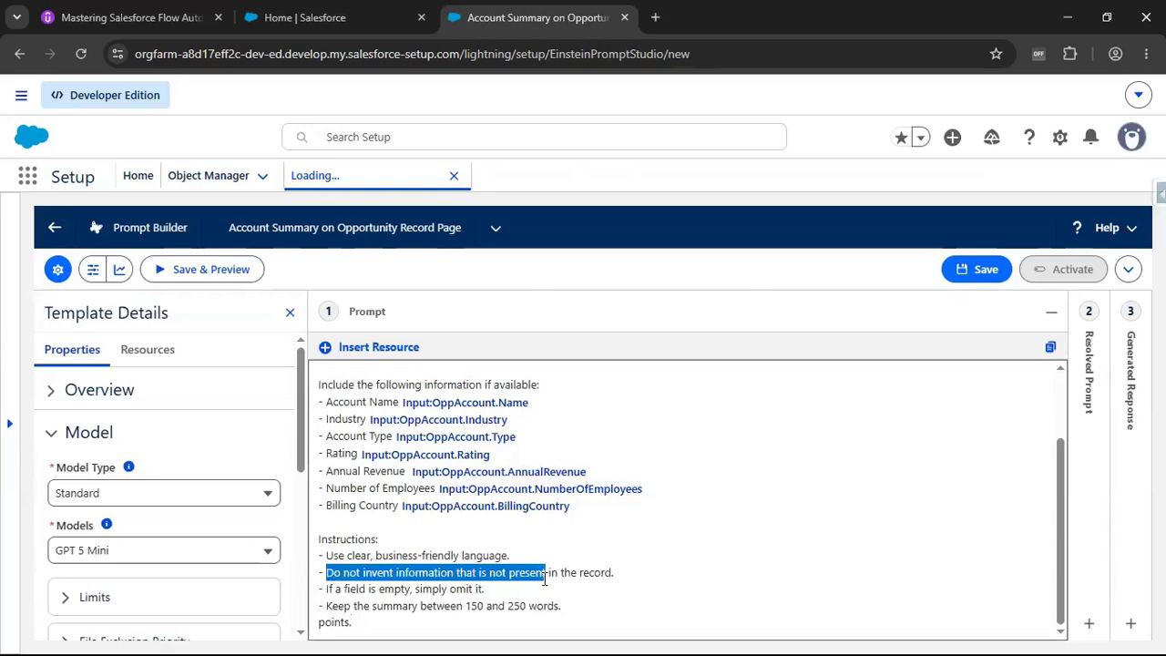
click(541, 583)
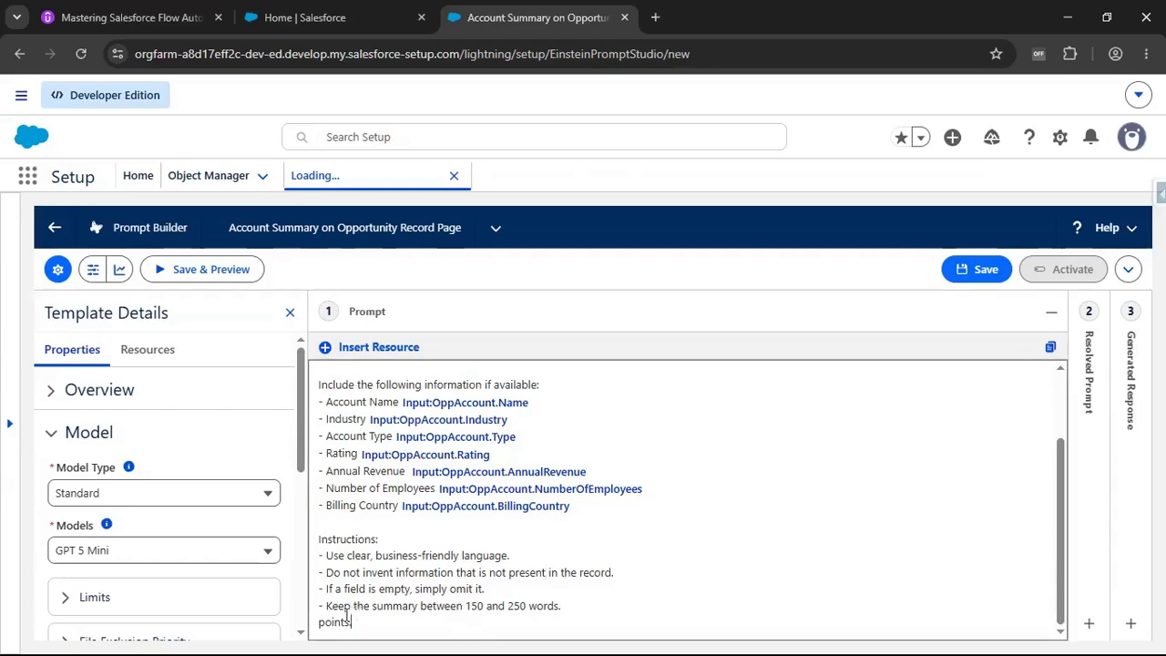
drag(353, 622, 312, 621)
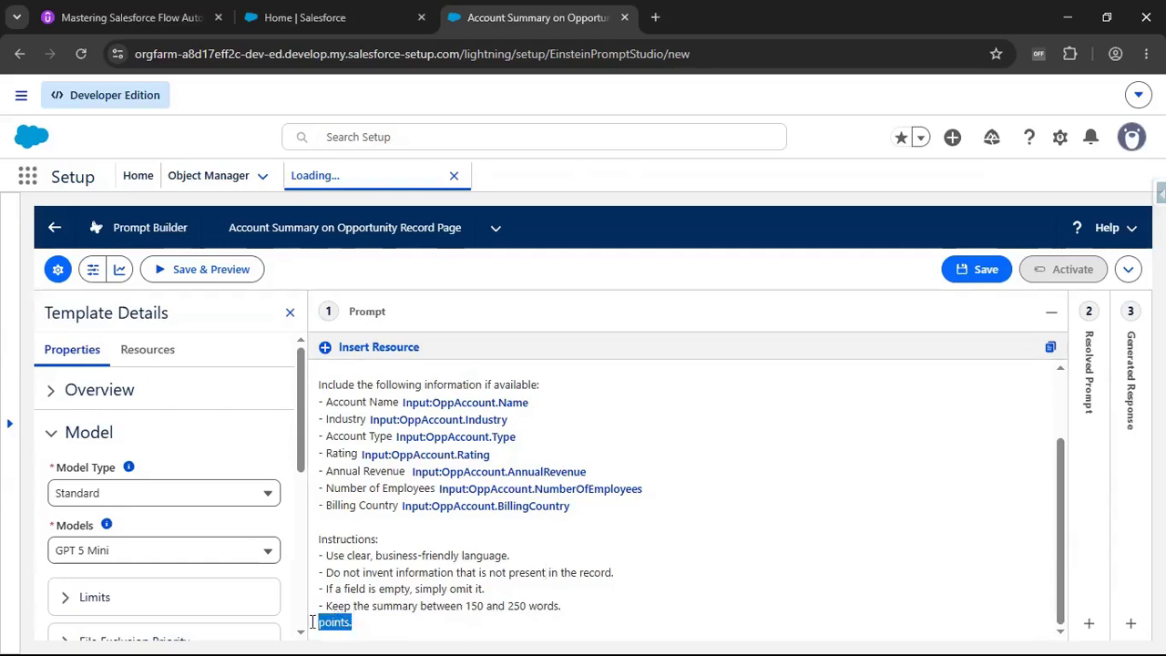
key(BackSpace)
key(BackSpace)
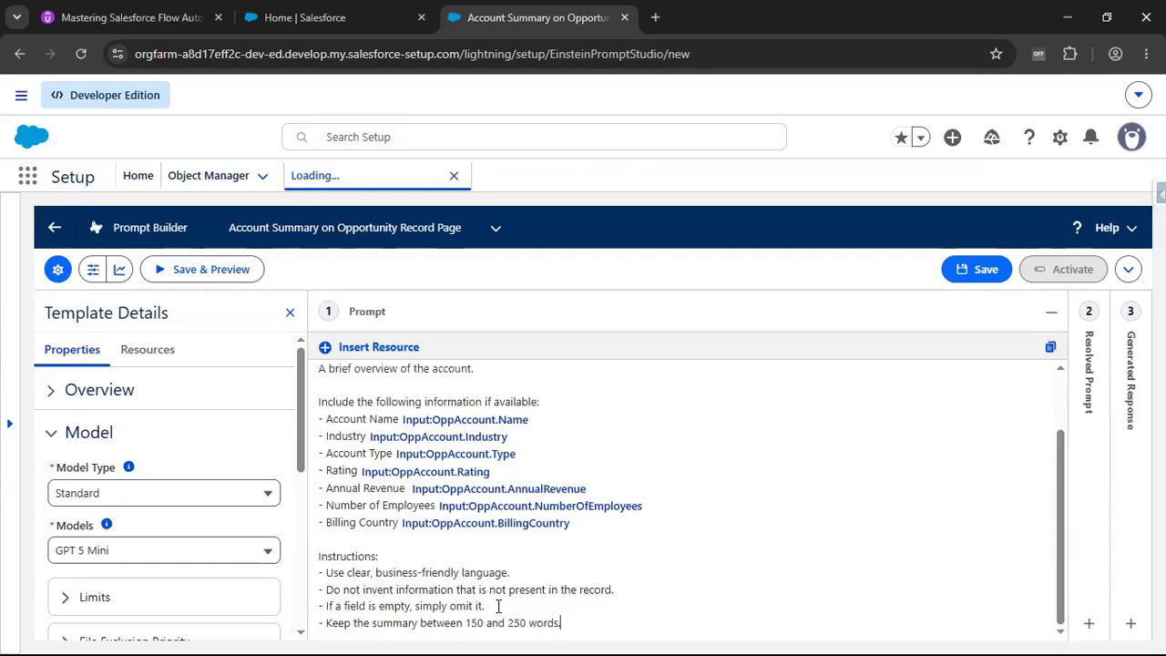
click(995, 271)
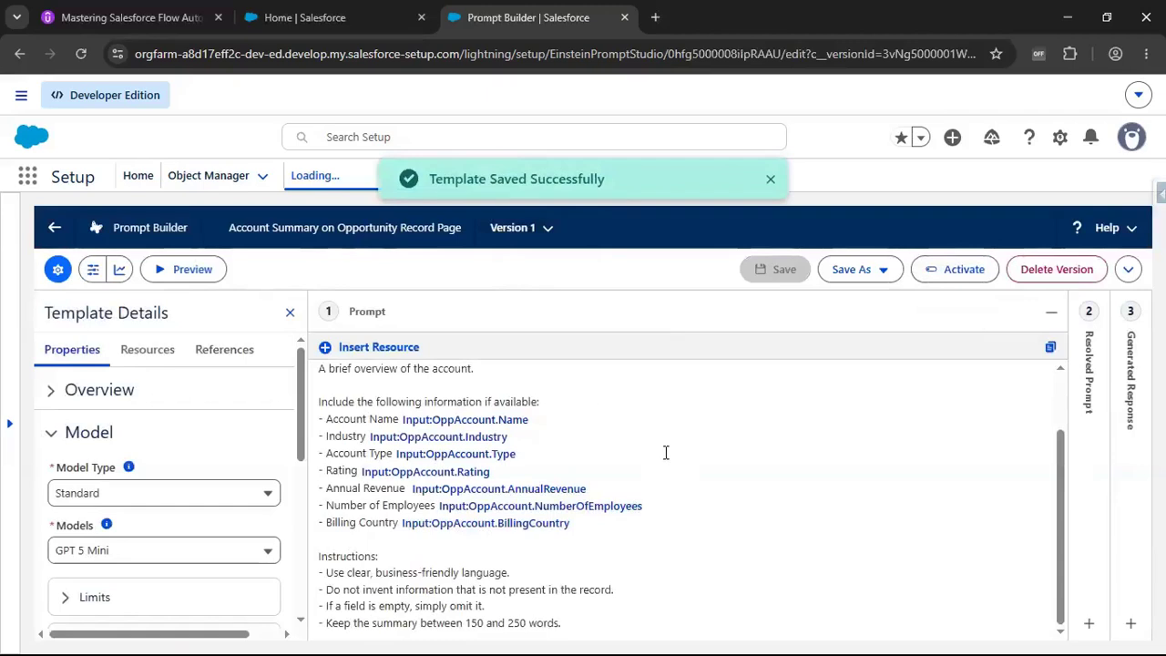
Step: Preview the template's response using Edge Communications as the OppAccount record
click(182, 269)
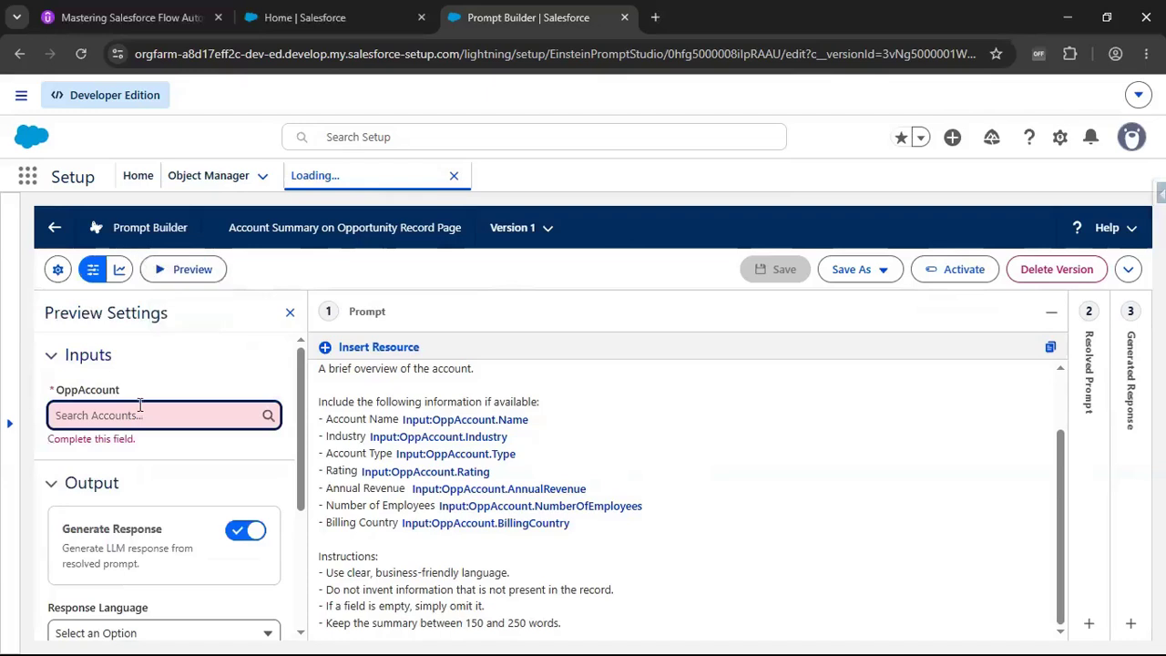
text(ED)
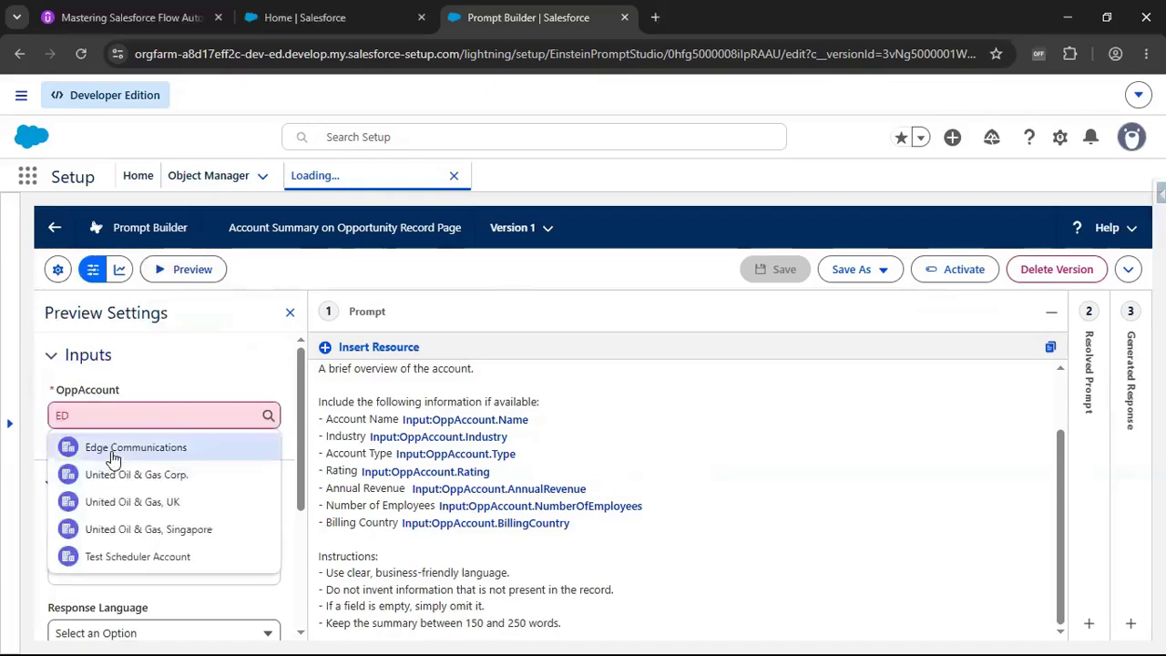
click(114, 458)
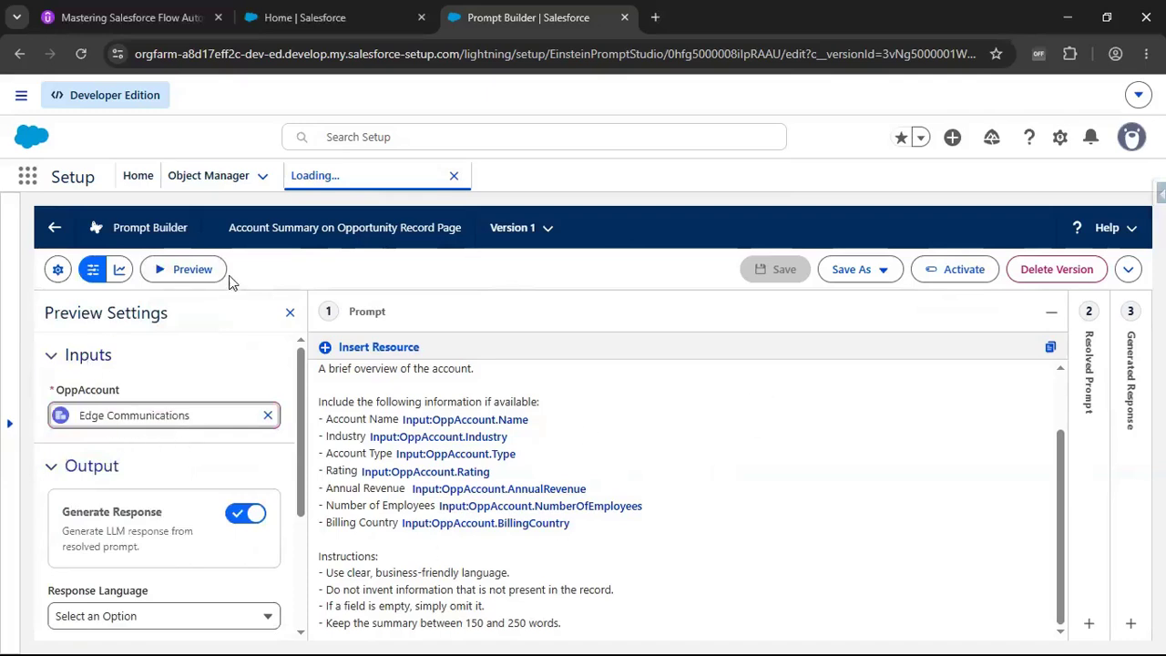
click(190, 270)
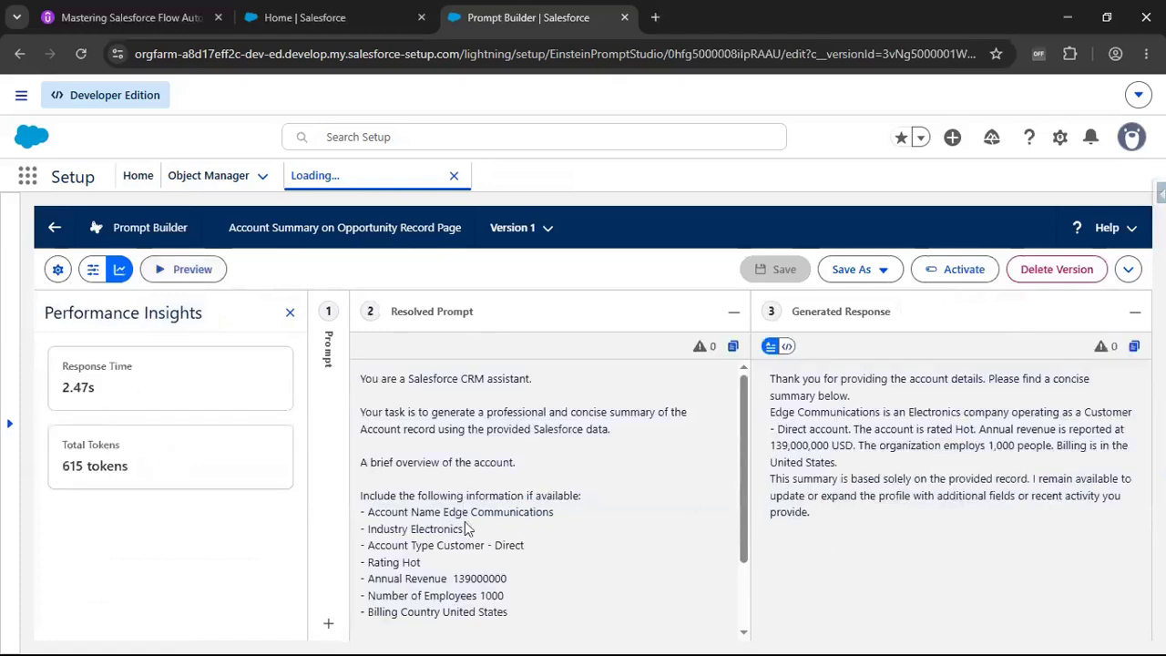
Step: Check the resolved prompt for the previewed account and activate version 1 of the template
scroll(471, 456, down, 2)
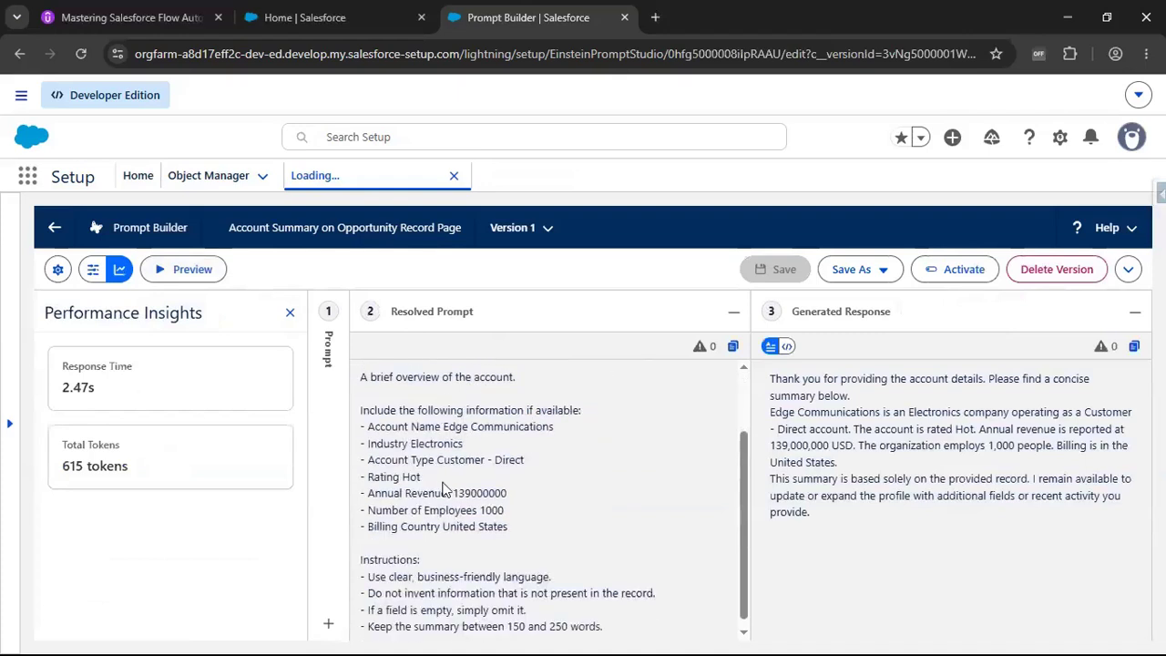
scroll(442, 462, up, 1)
scroll(442, 462, down, 1)
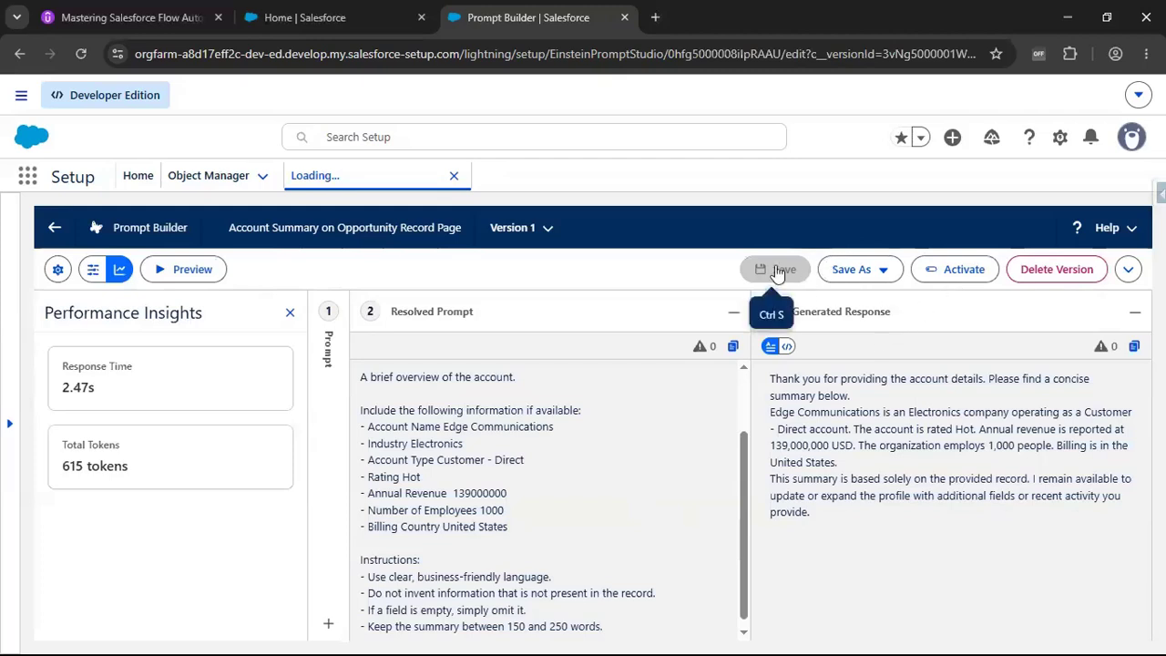
click(957, 270)
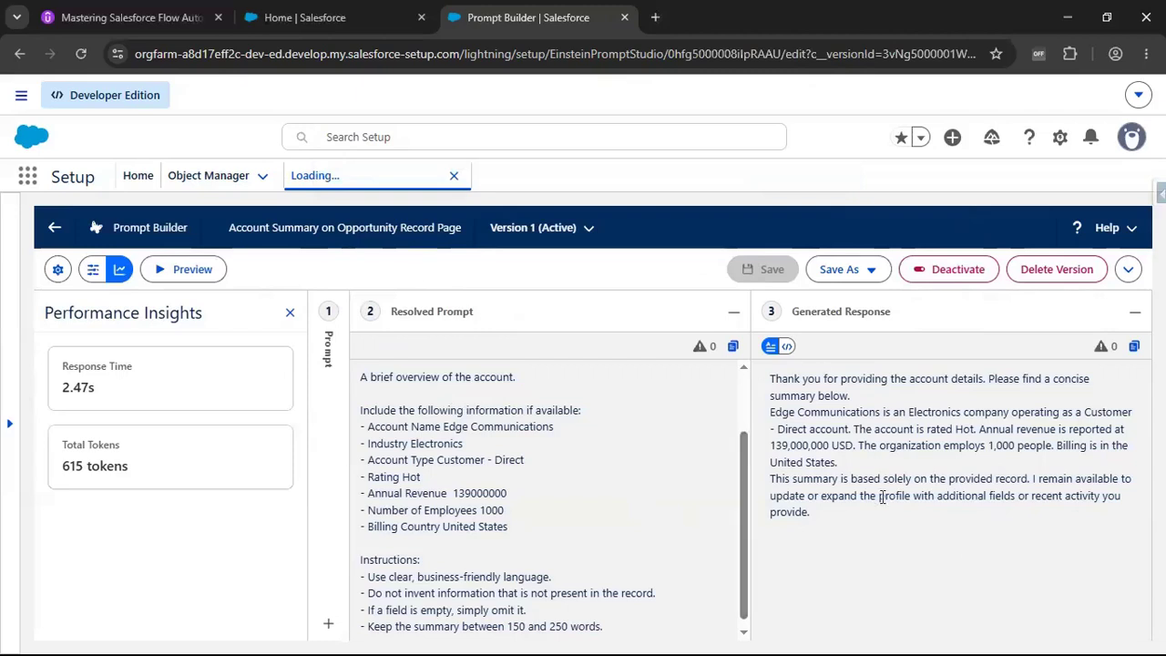
Step: Open Setup from the Salesforce home page and go to the Flows page under Process Automation
click(333, 28)
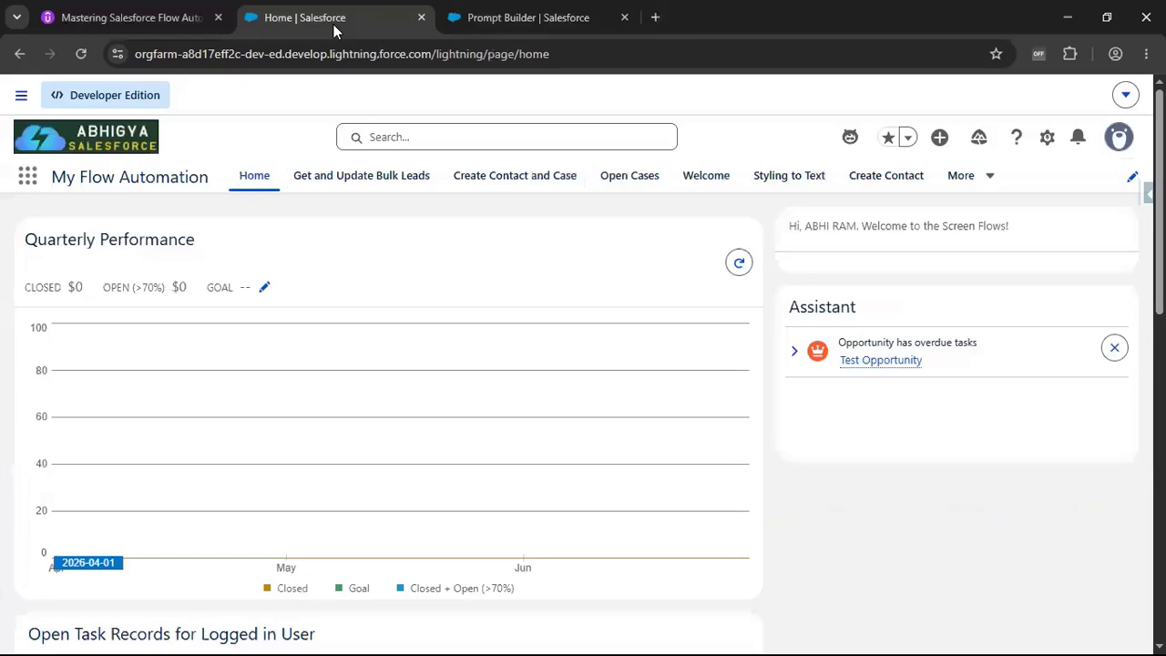
click(523, 20)
click(356, 21)
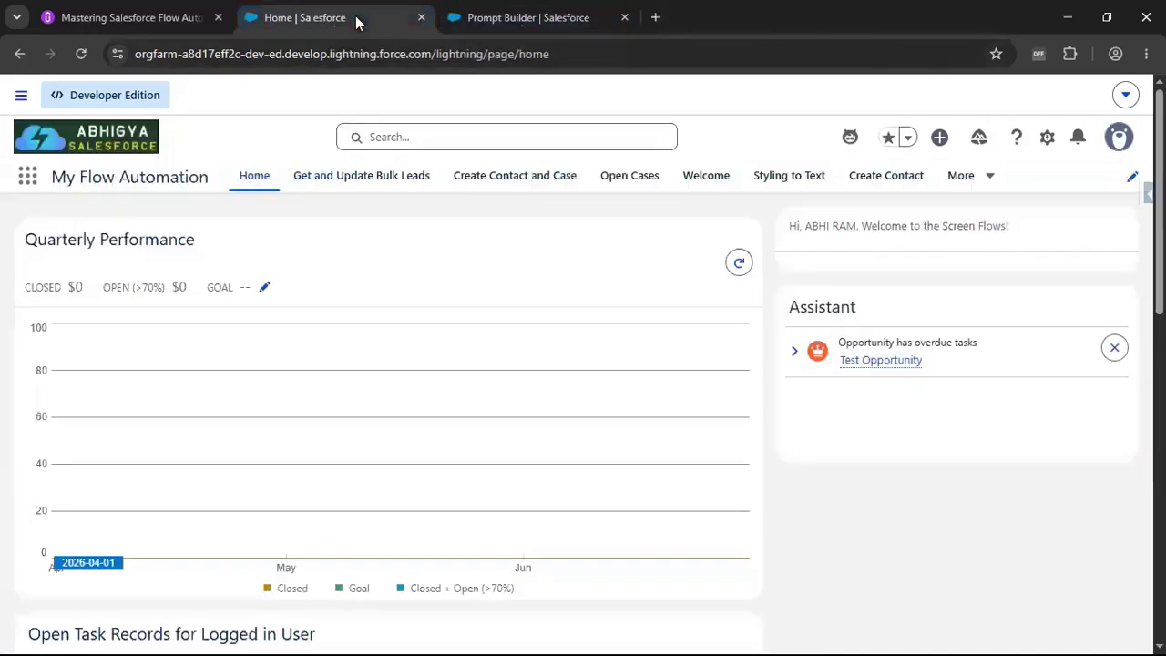
click(1047, 142)
click(962, 229)
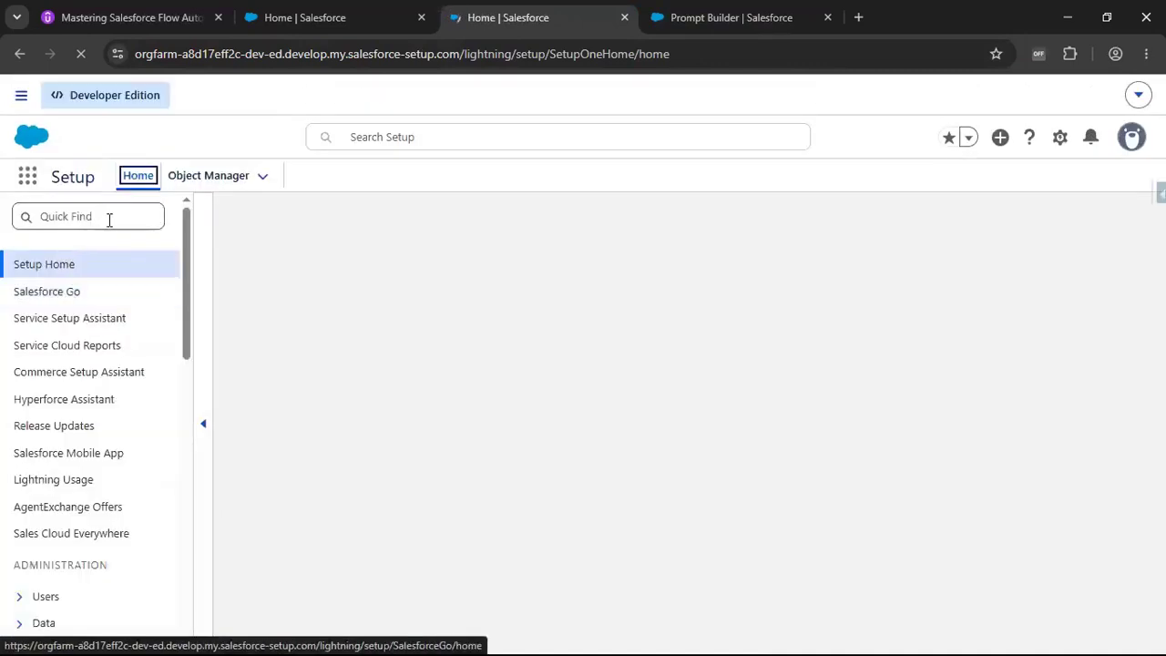
click(108, 219)
text(F)
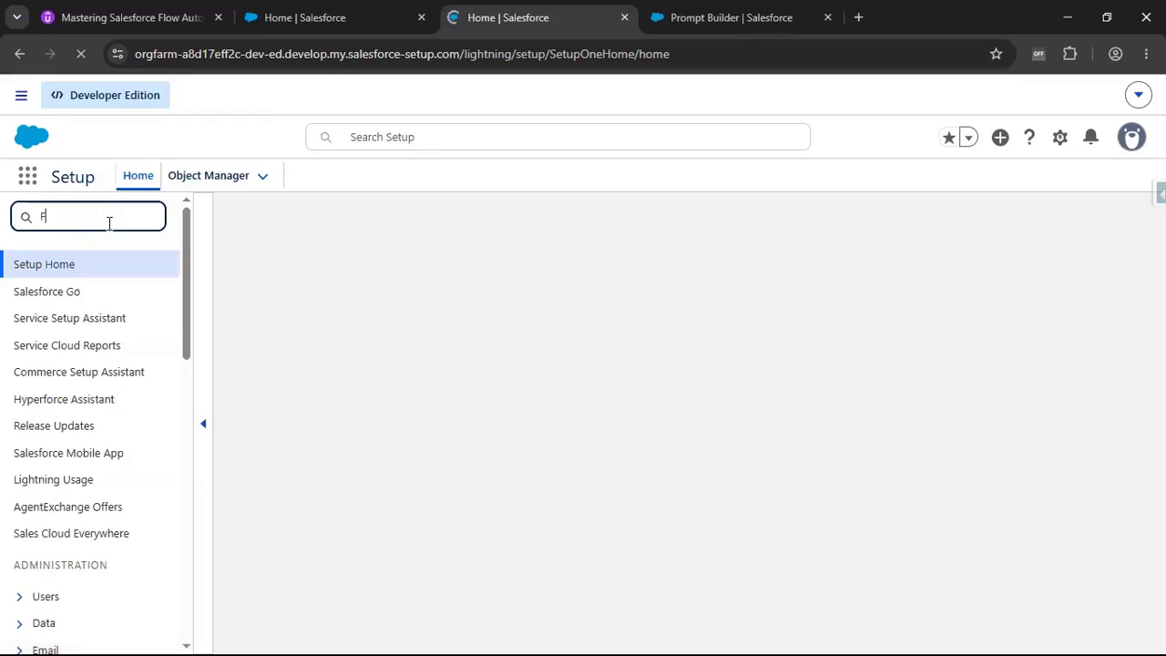
text(lows)
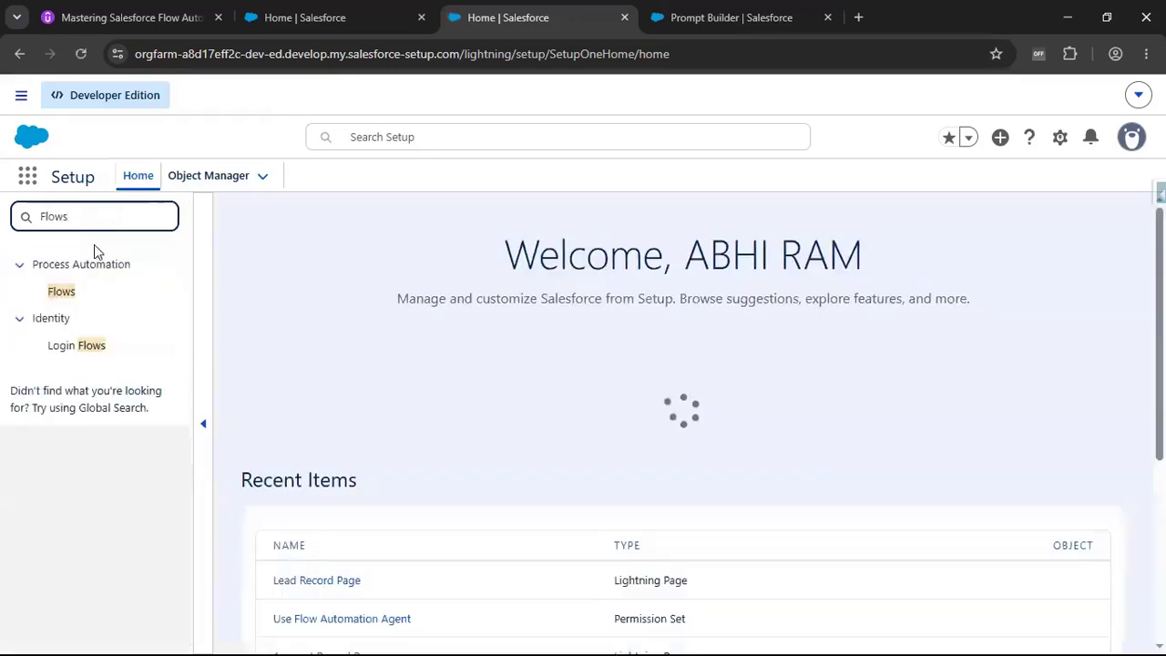
click(61, 291)
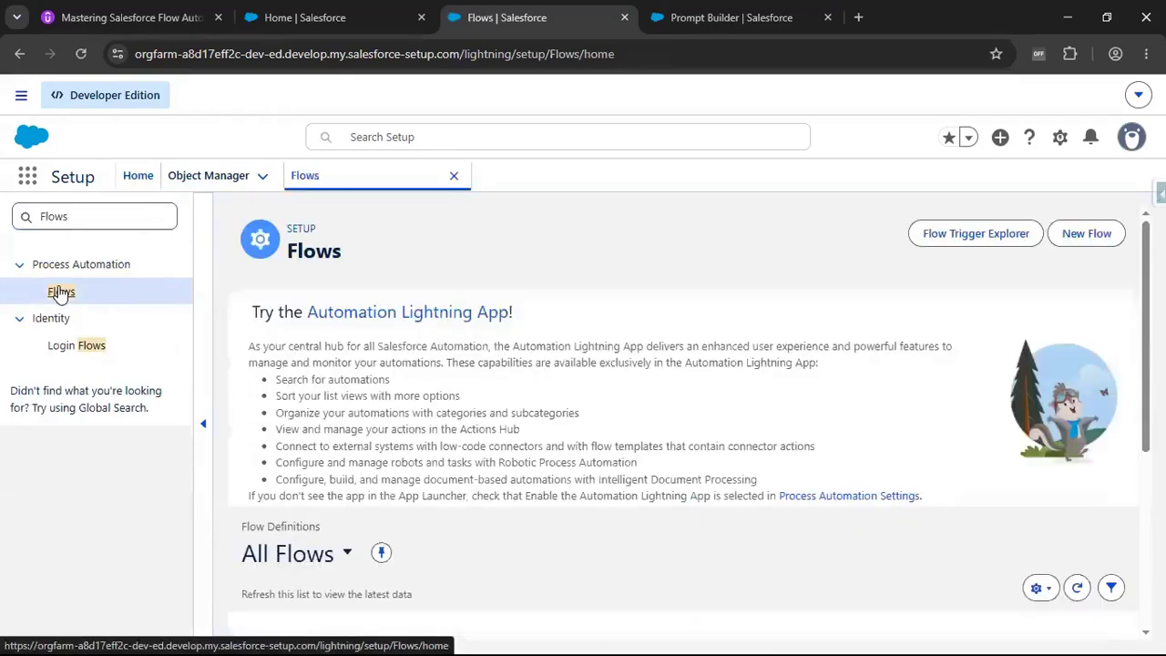
Step: Create a new flow of the Screen Flow type
scroll(747, 350, down, 3)
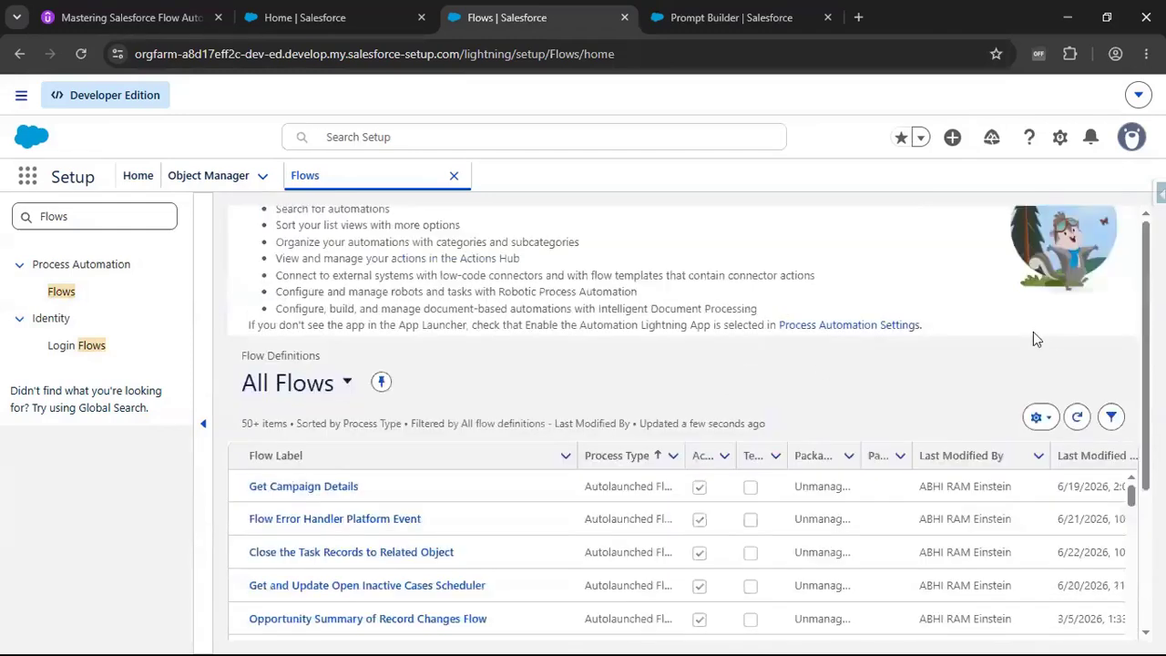
scroll(983, 323, up, 3)
click(1086, 235)
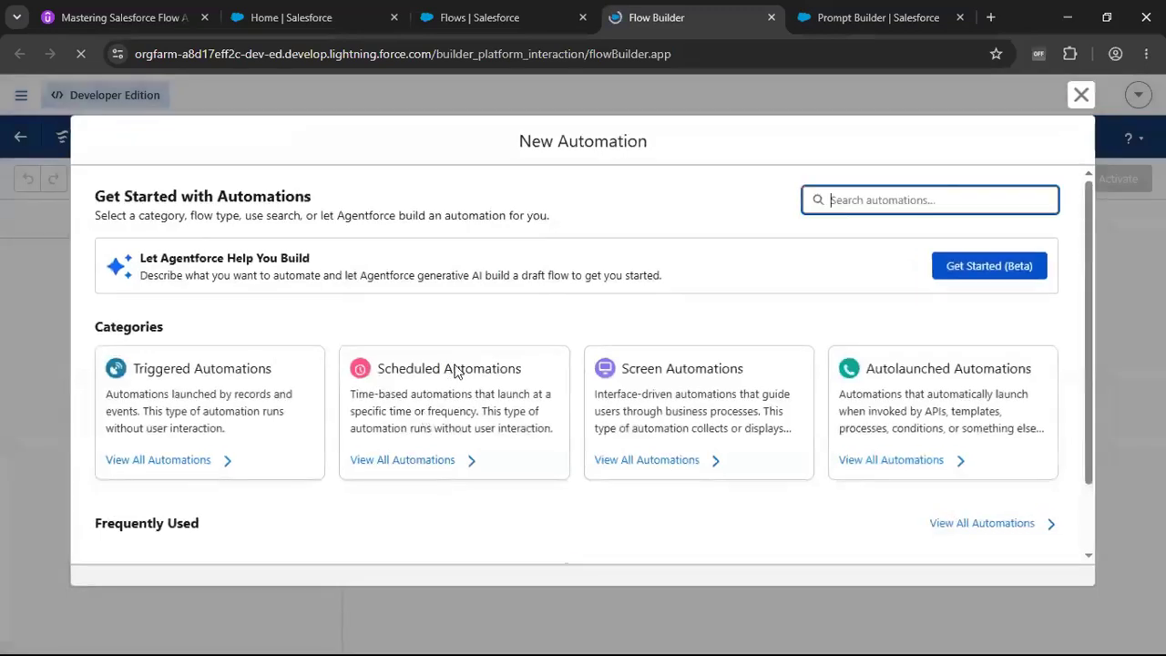
scroll(456, 374, down, 1)
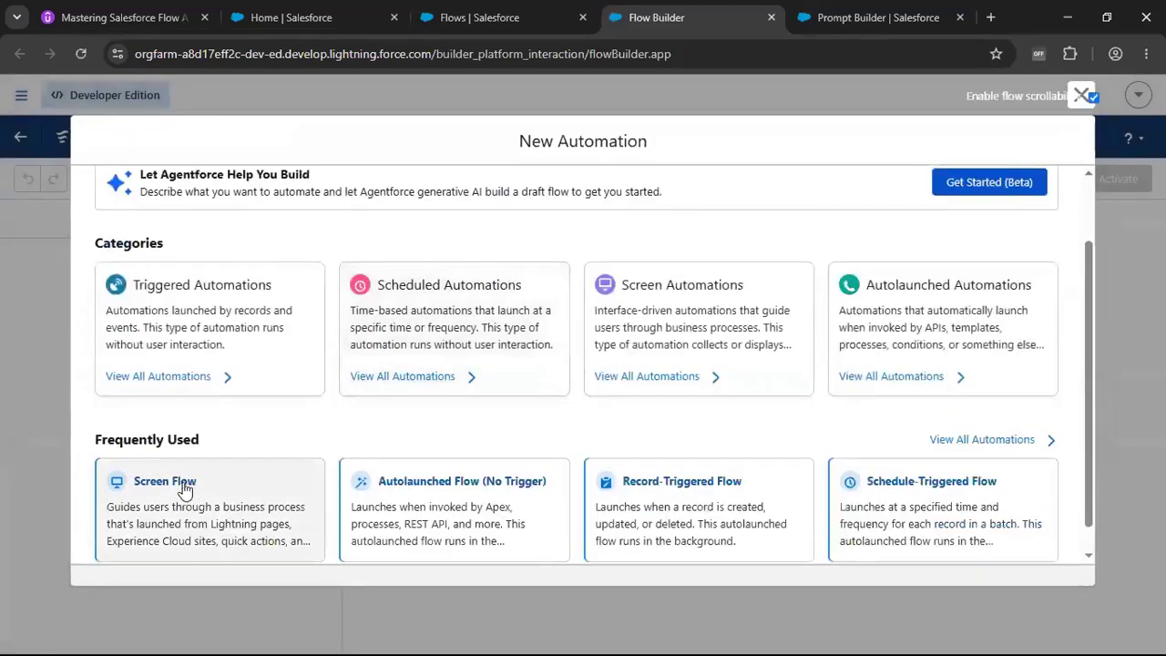
click(184, 490)
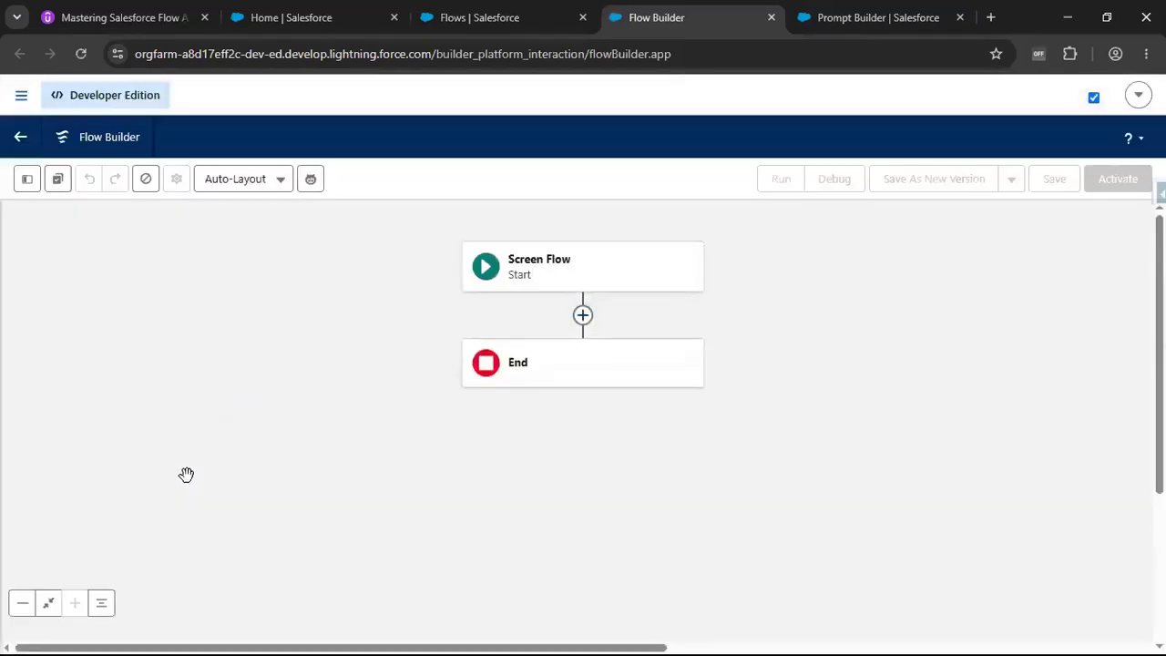
Step: Add a Get Records element labelled "Get Opportunity" between Start and End, and set its object to Opportunity
click(583, 316)
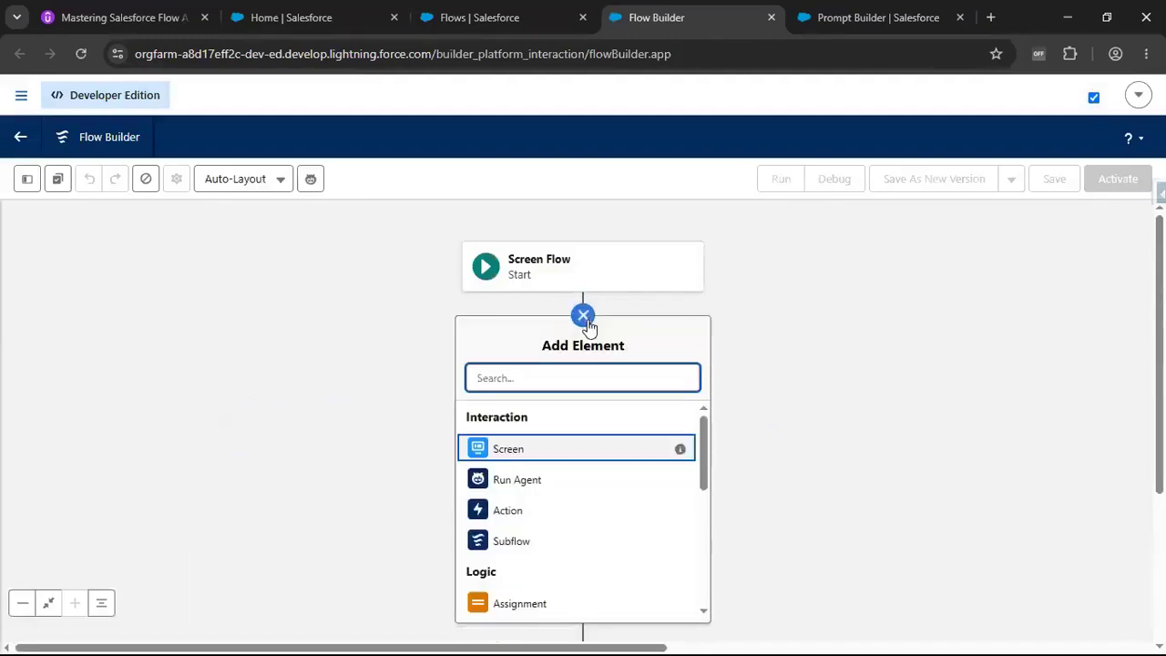
text(G)
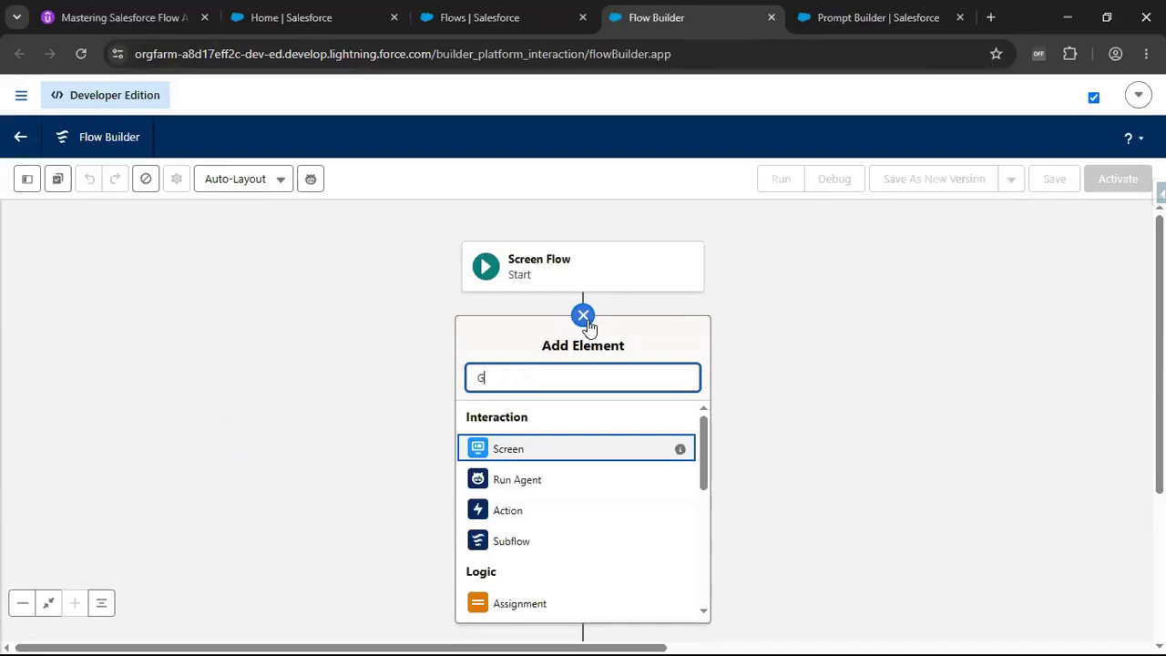
text(et)
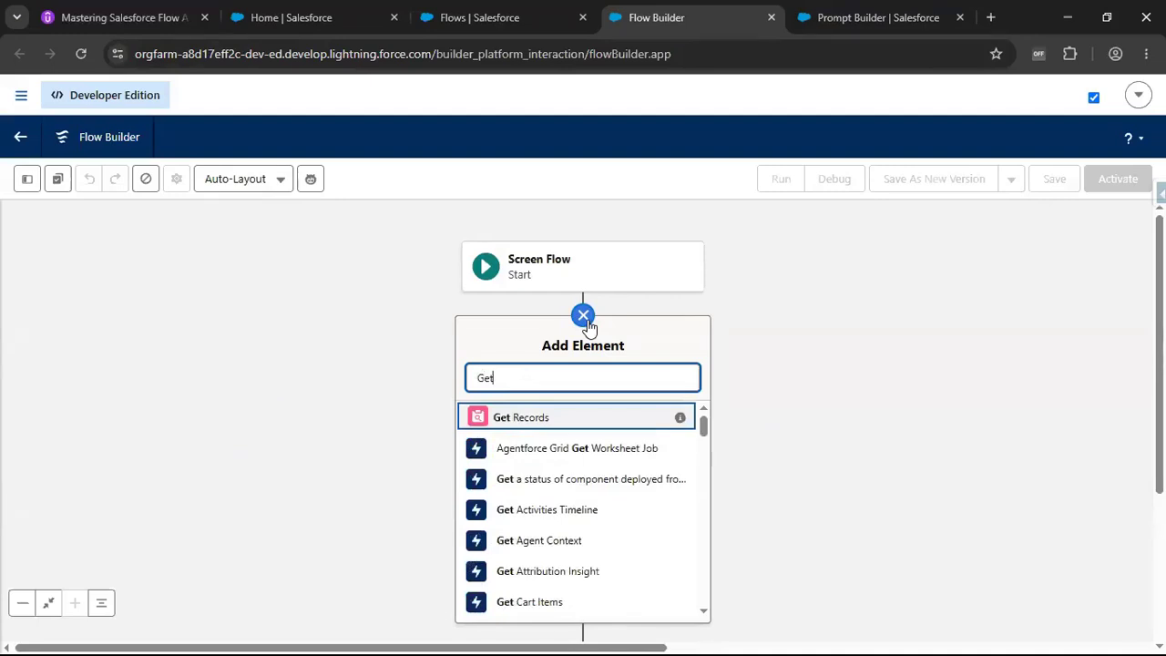
click(485, 417)
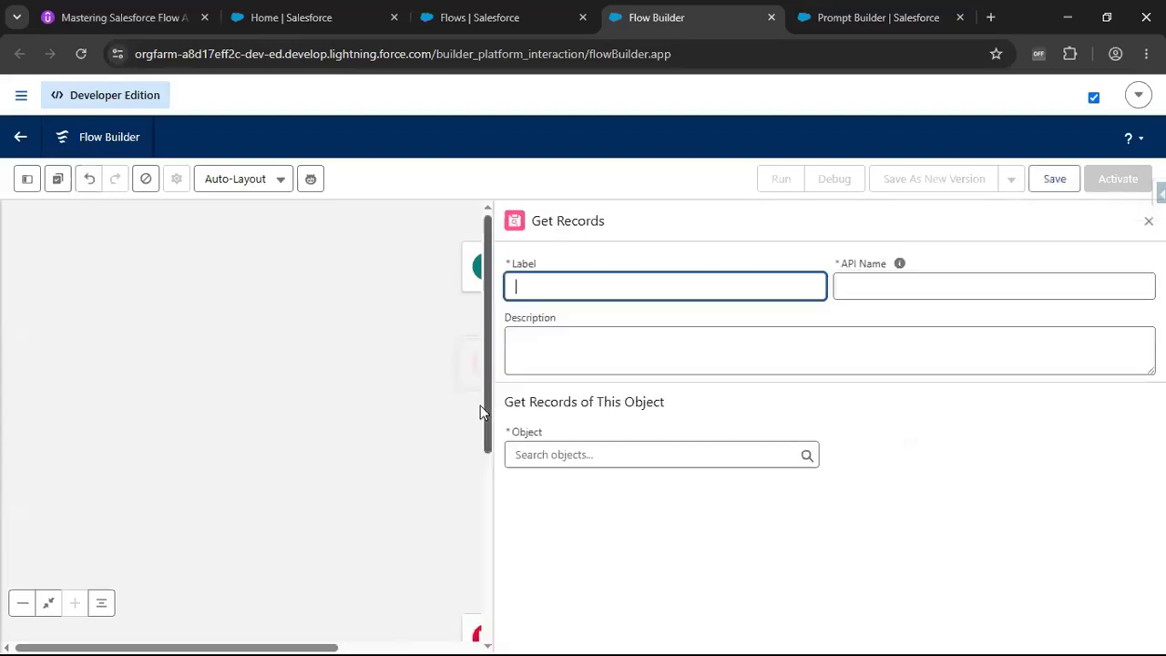
text(Get Opportunity)
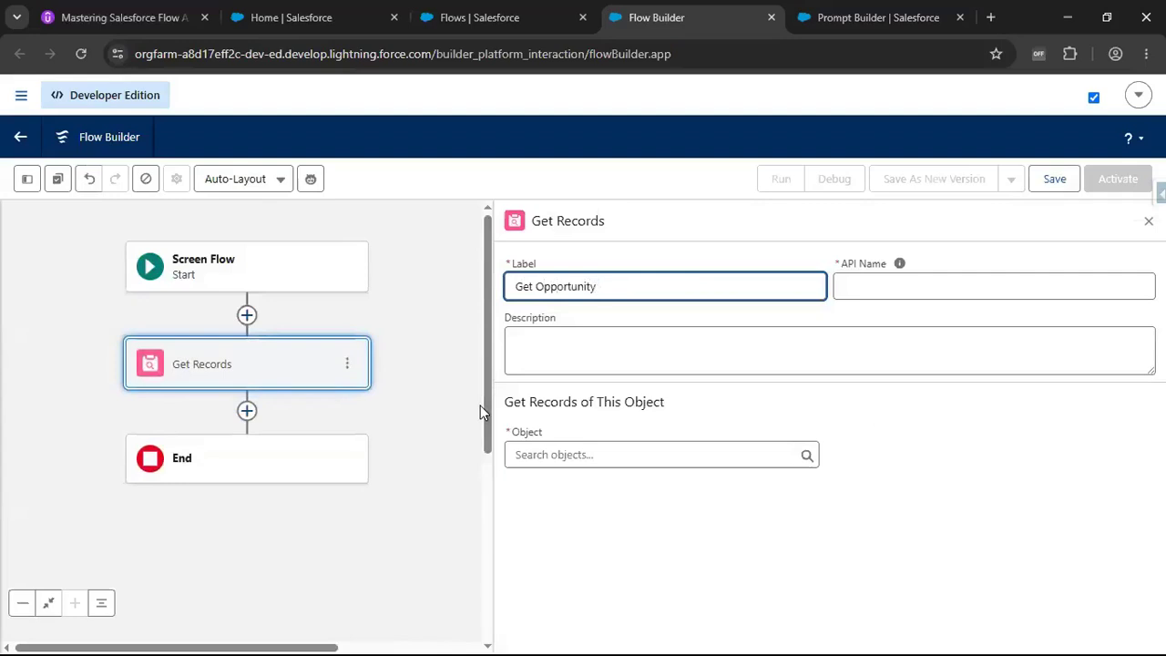
key(Tab)
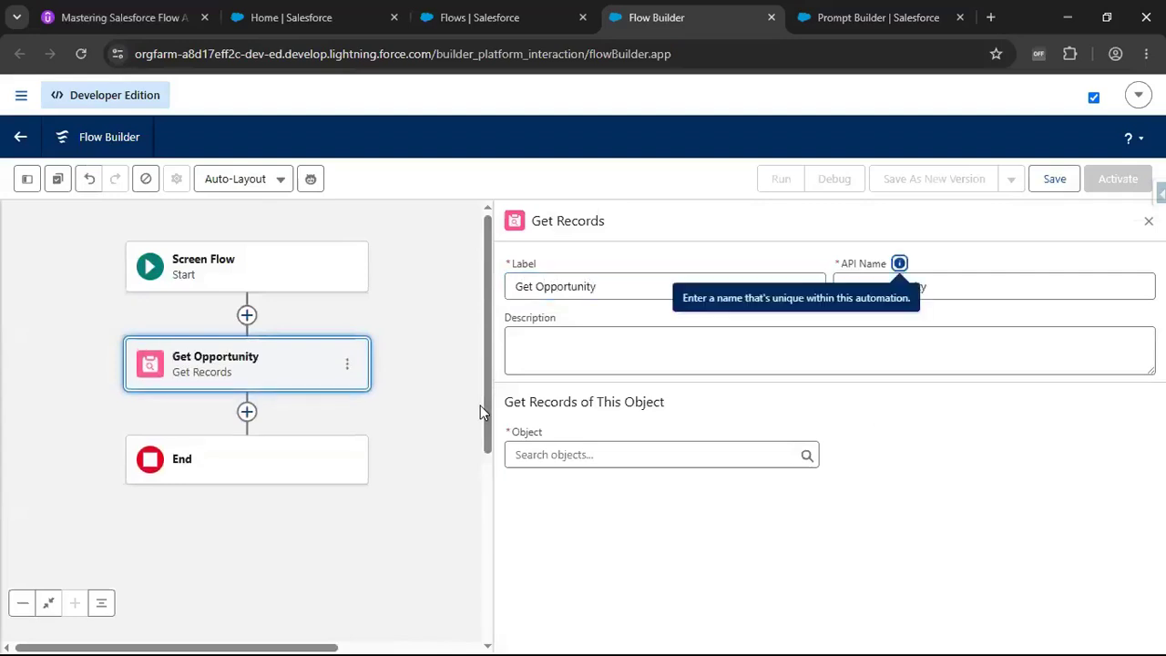
click(664, 461)
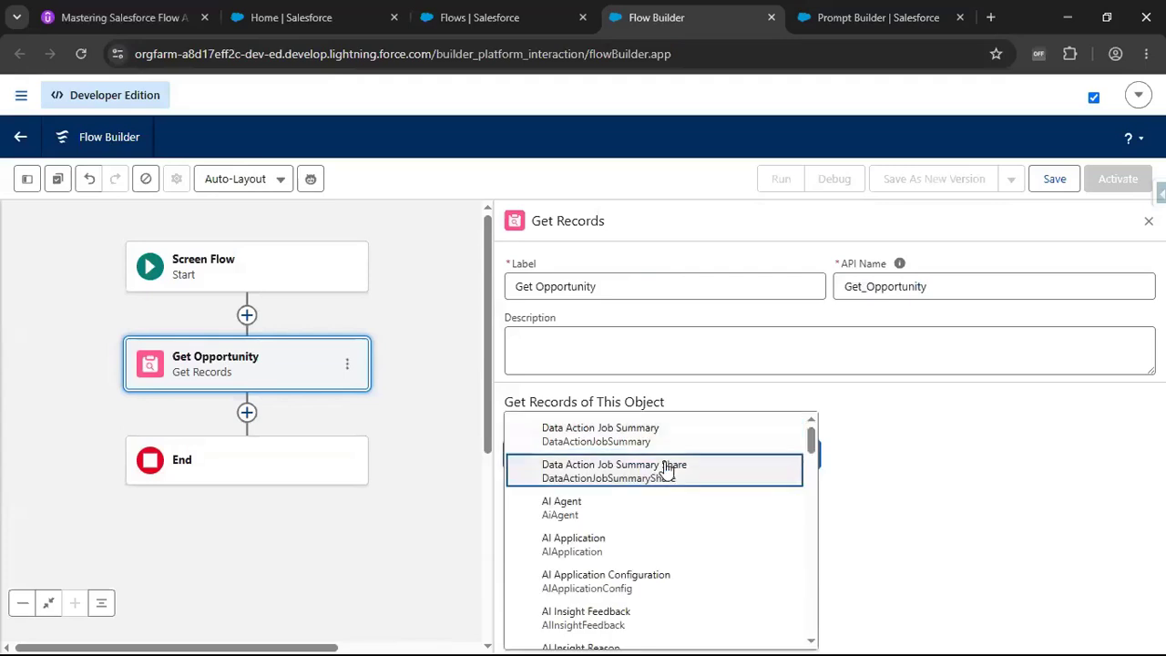
text(opp)
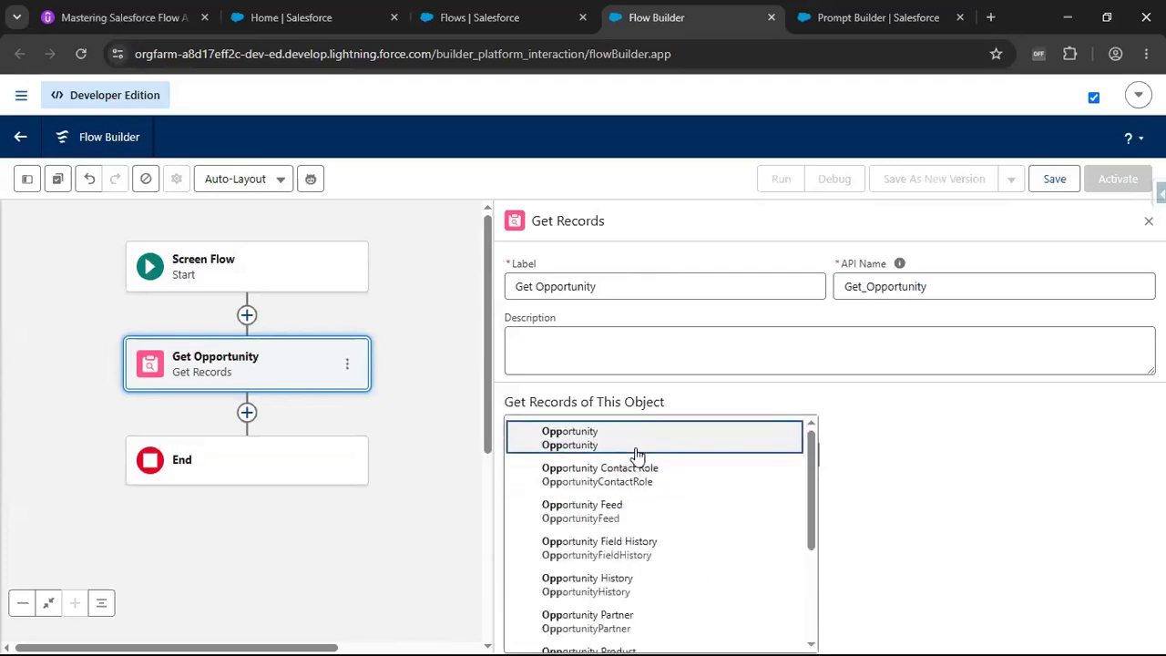
click(635, 439)
Step: Choose Opportunity ID as the field of the filter condition for the Opportunity records
scroll(829, 422, down, 2)
scroll(810, 424, down, 1)
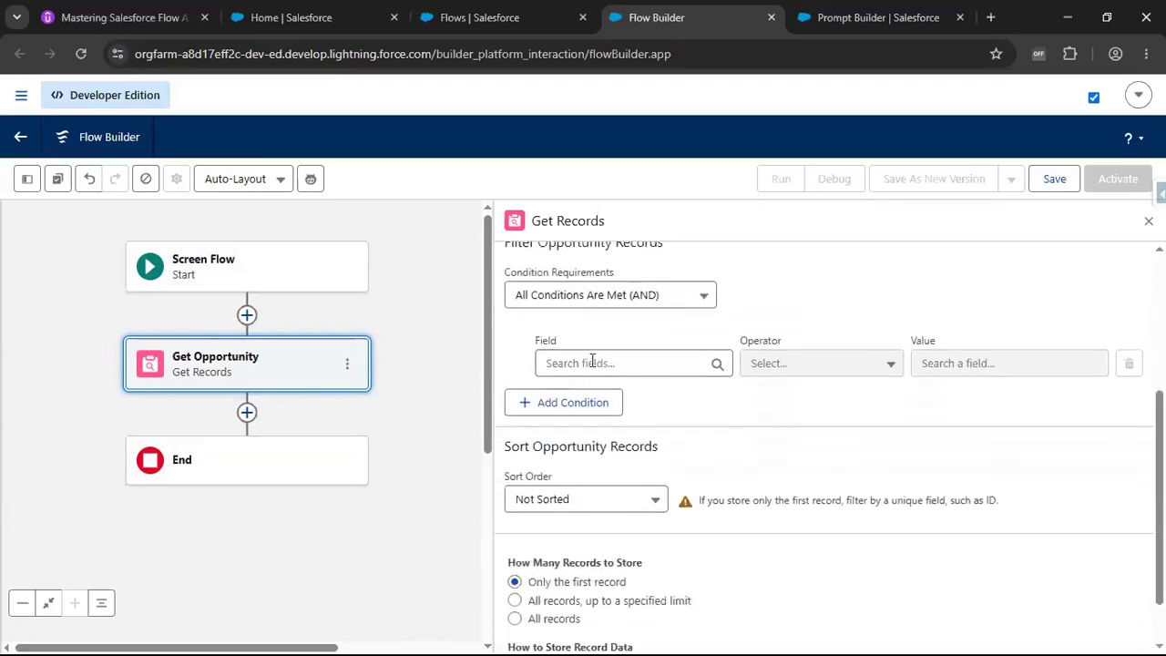
click(592, 364)
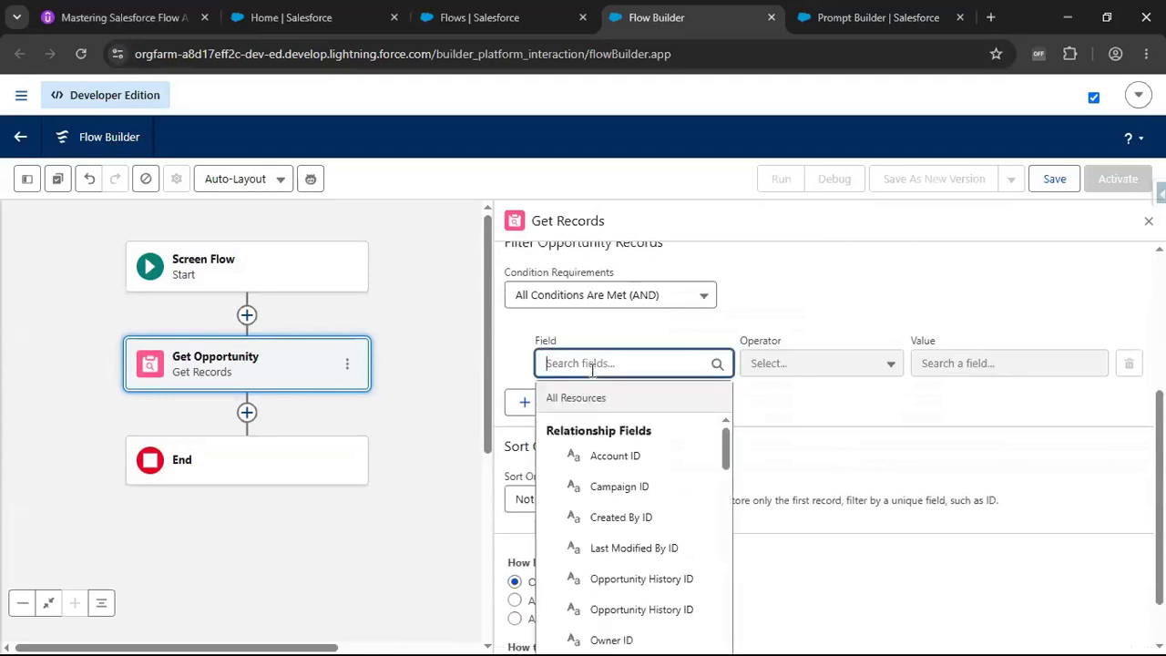
text(Re)
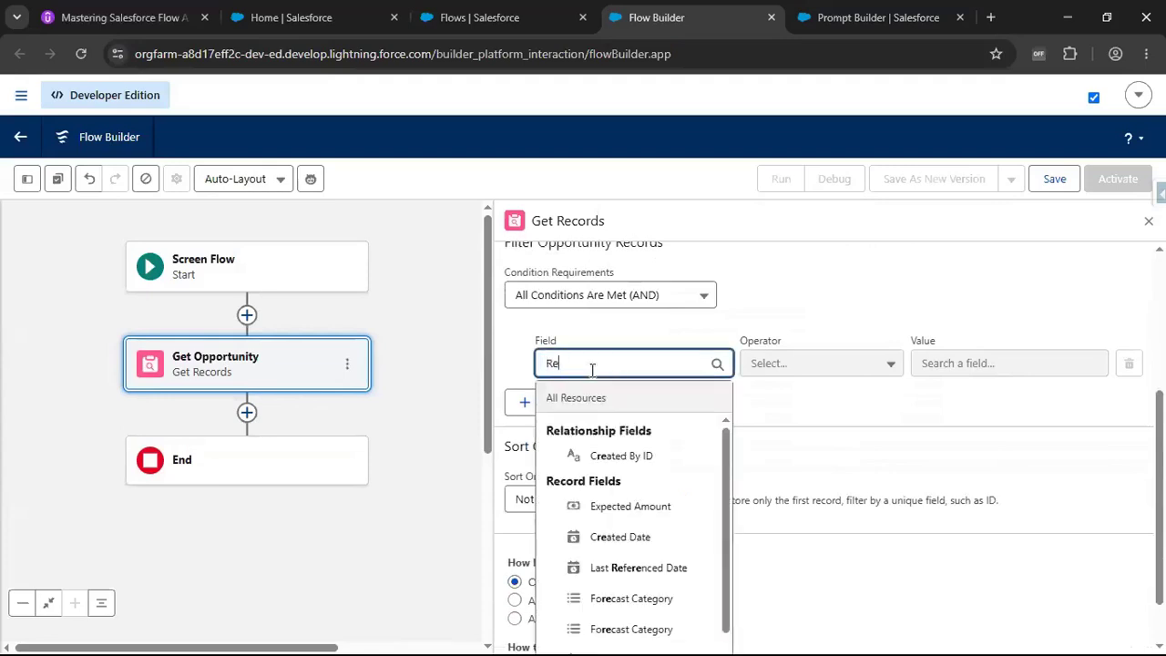
key(BackSpace)
key(BackSpace)
text(opportu)
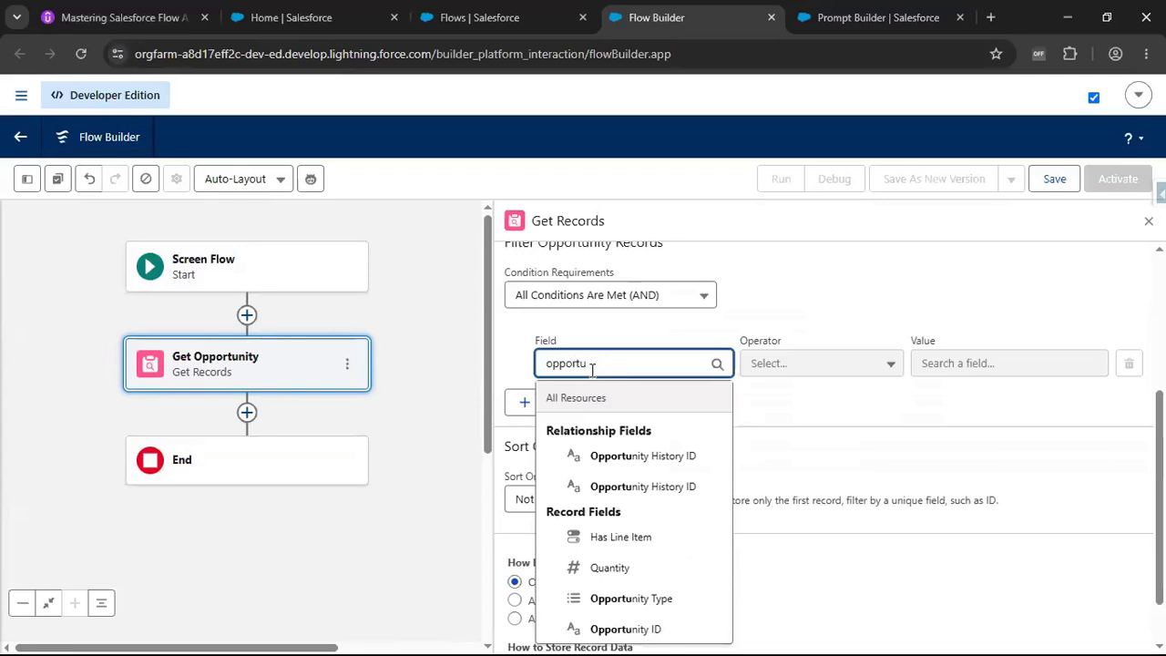
click(590, 630)
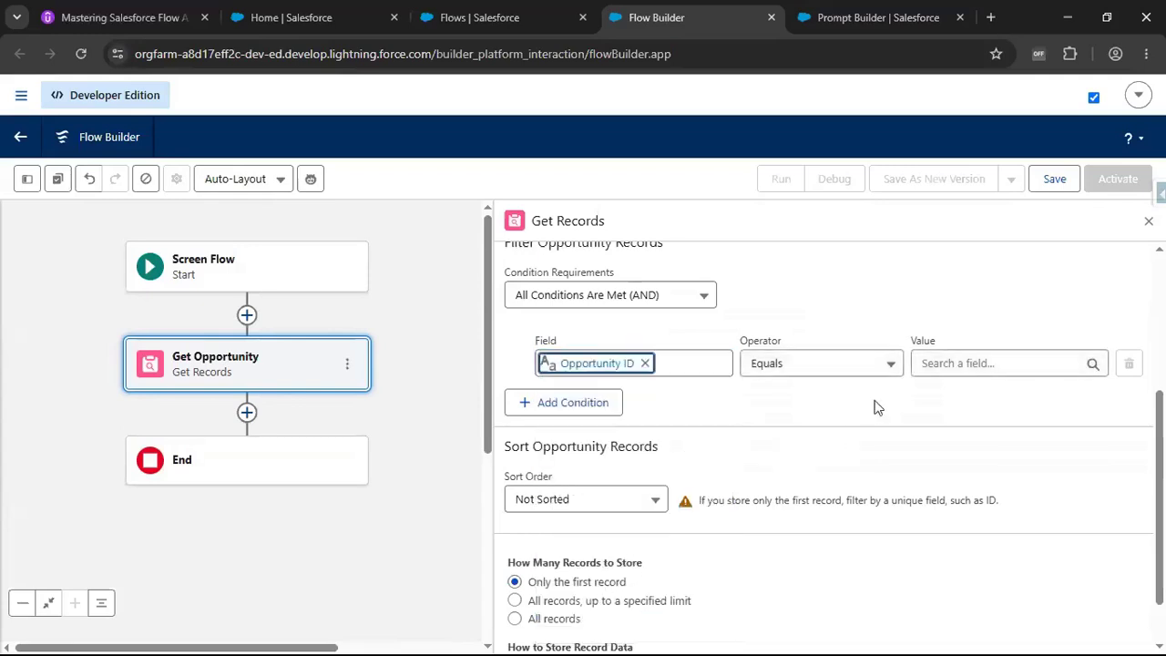
Step: Create a Text variable named recordId, available for input, as the value of the Opportunity ID condition
click(947, 365)
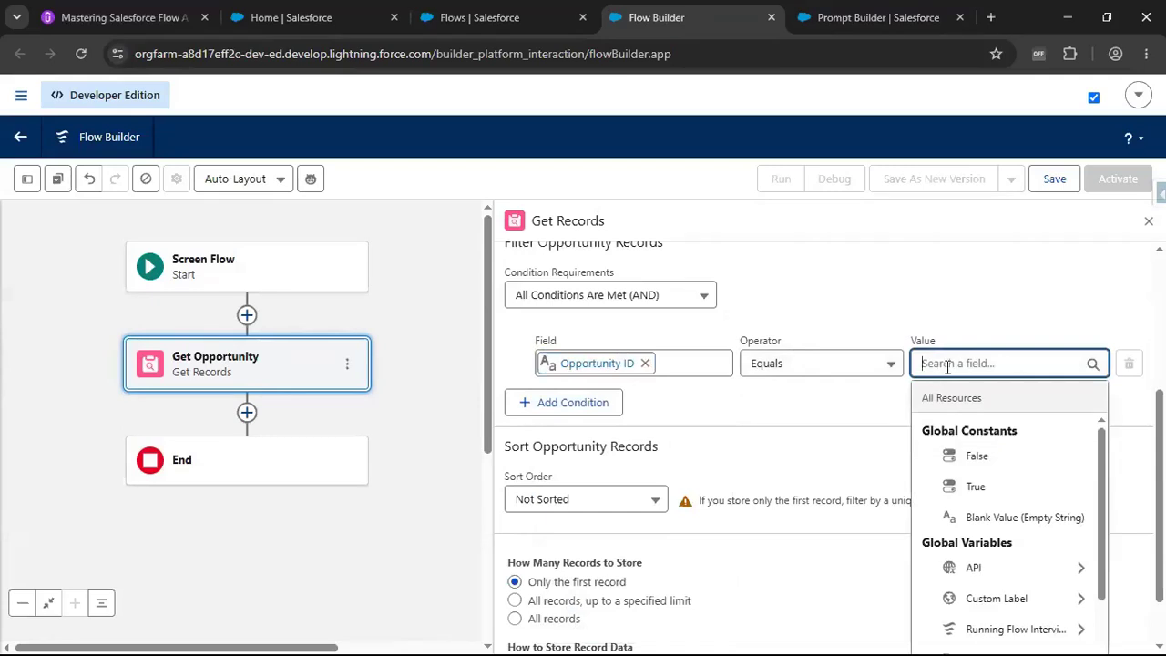
scroll(943, 474, down, 3)
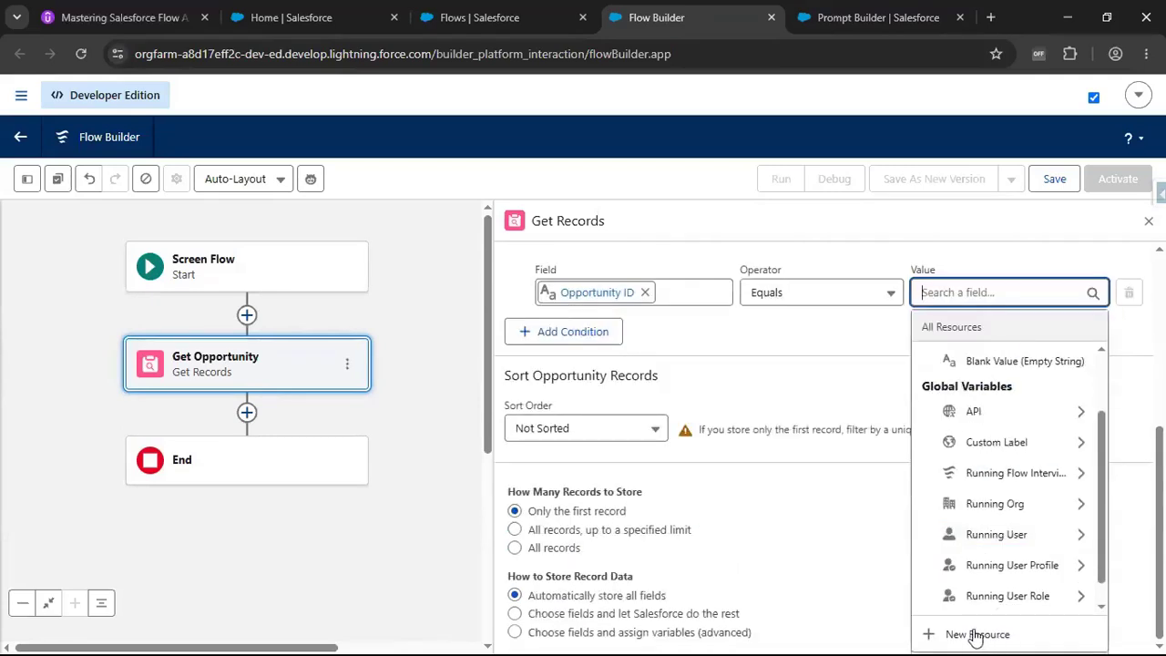
click(976, 634)
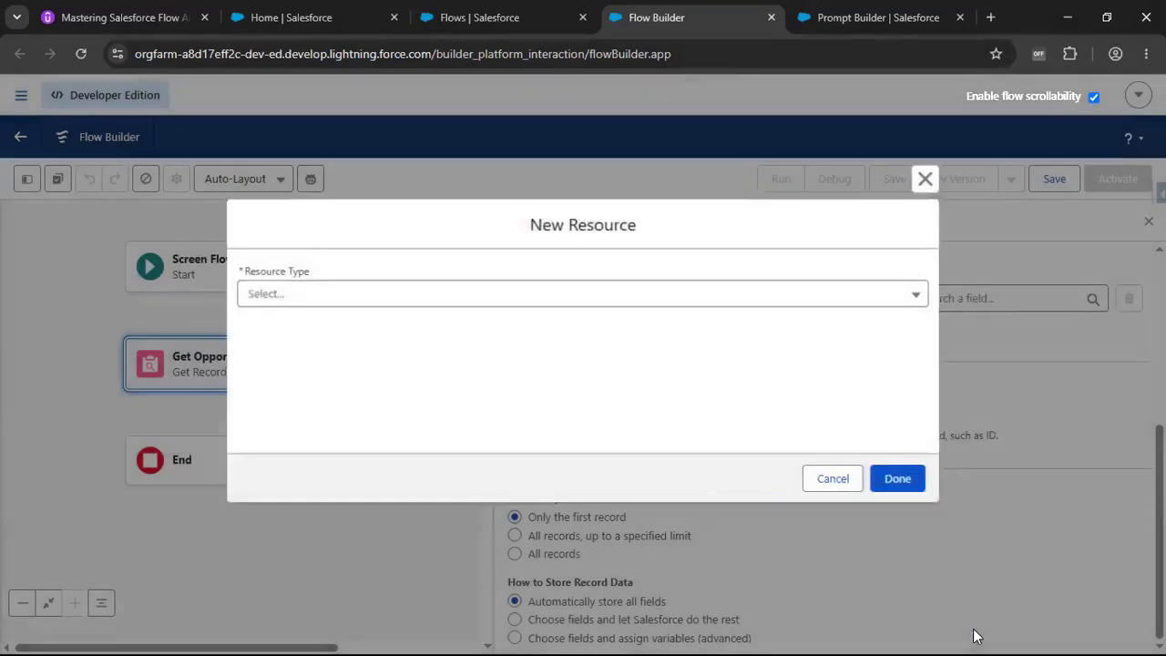
click(345, 301)
click(338, 330)
click(338, 323)
text(recordId)
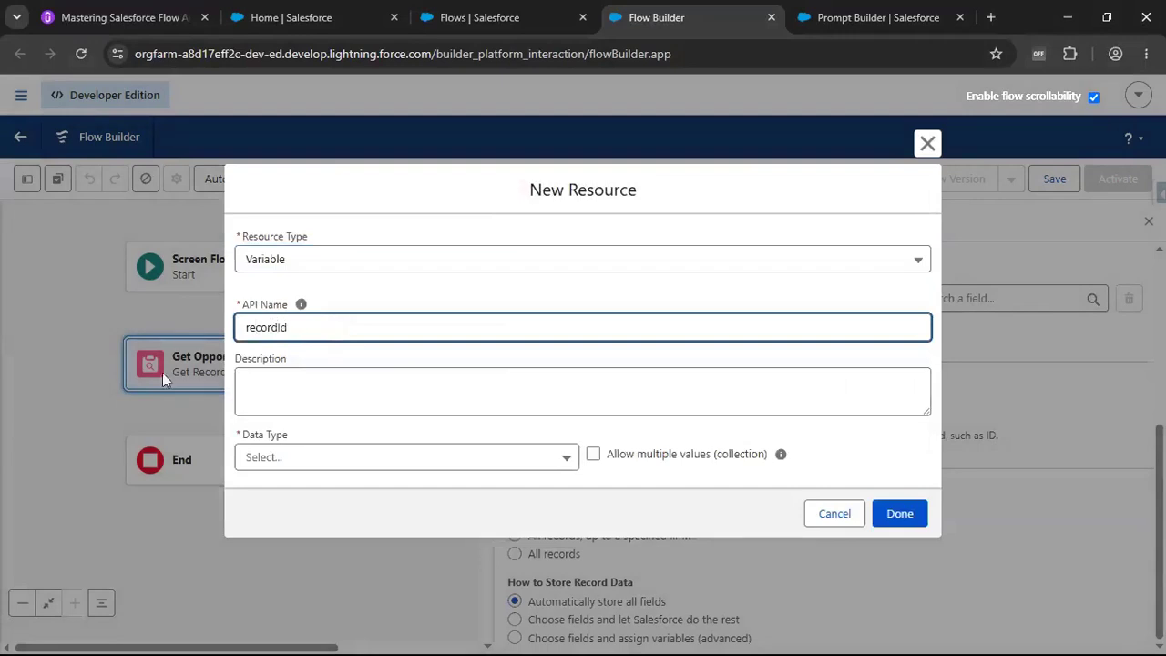
click(291, 464)
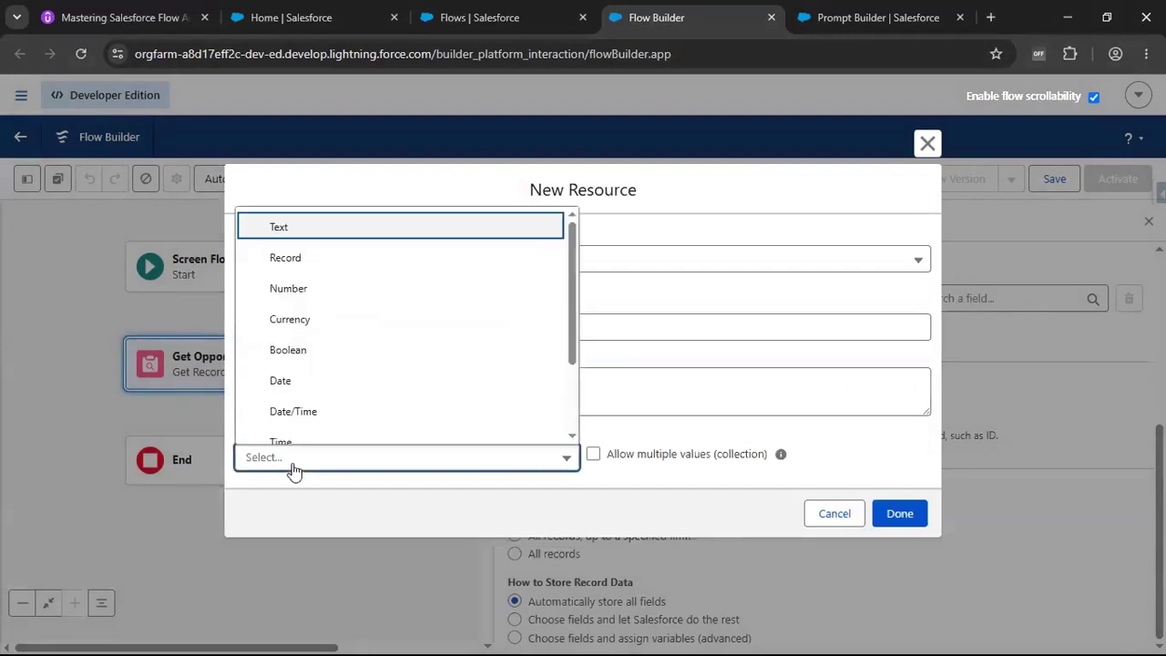
click(323, 235)
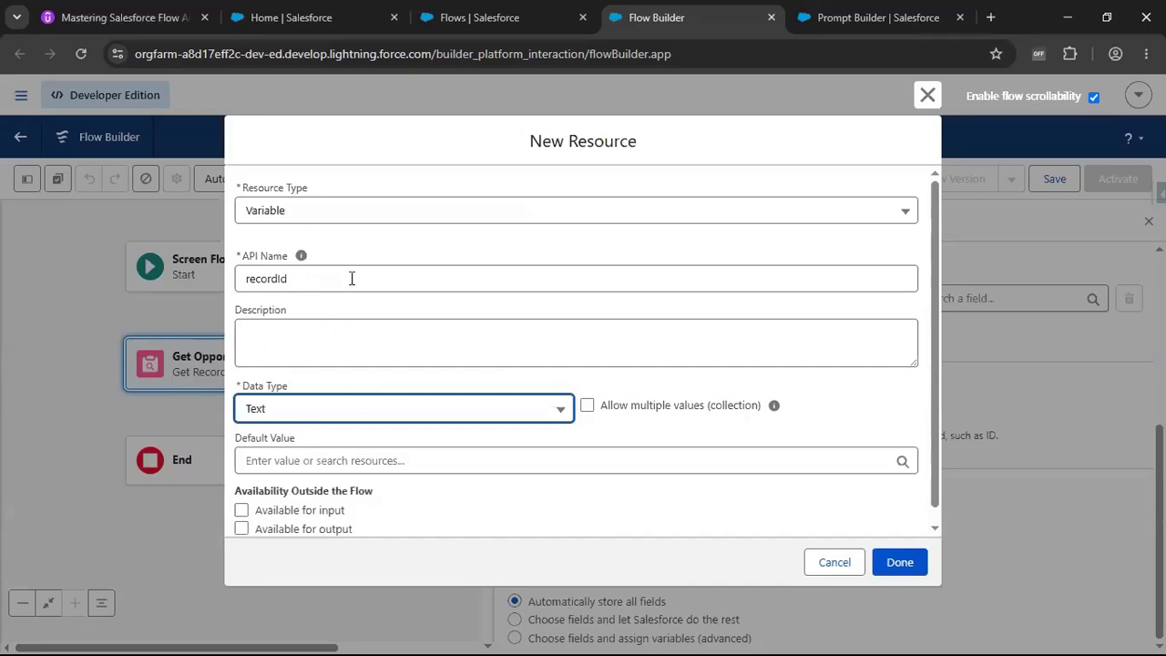
click(241, 510)
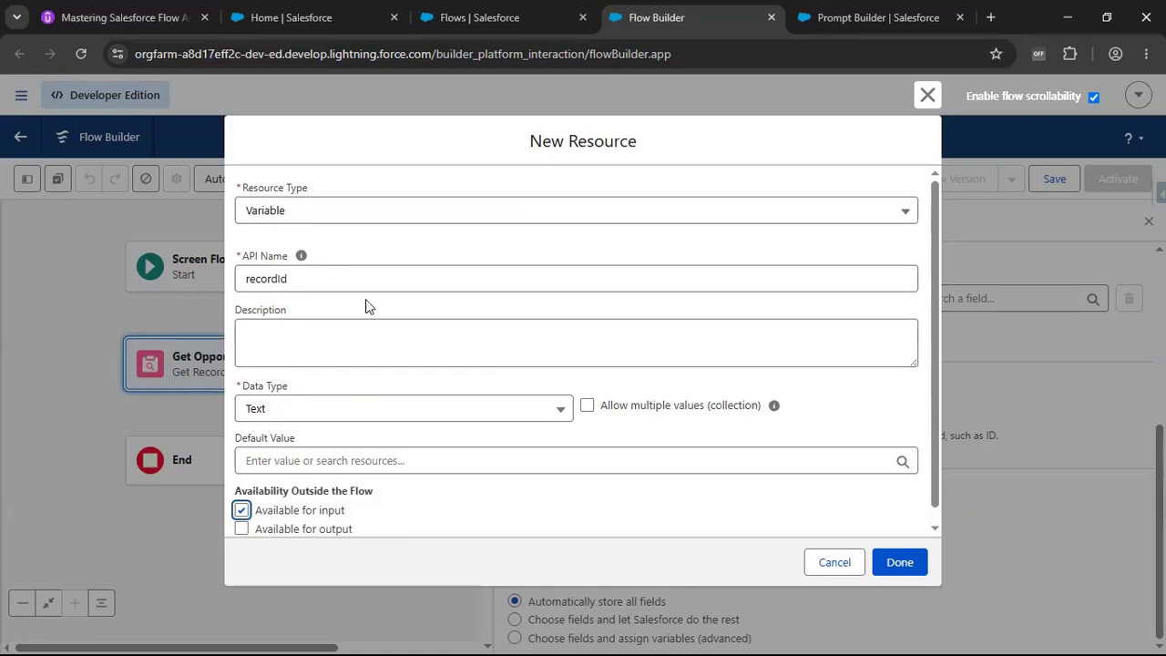
double_click(283, 278)
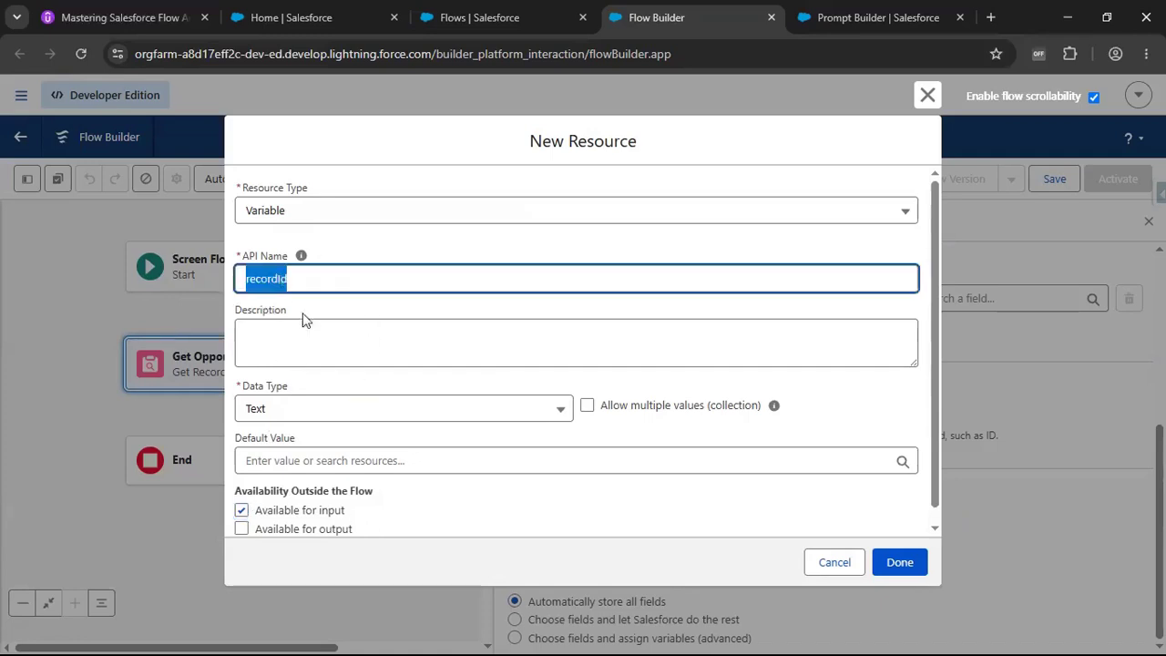
click(899, 562)
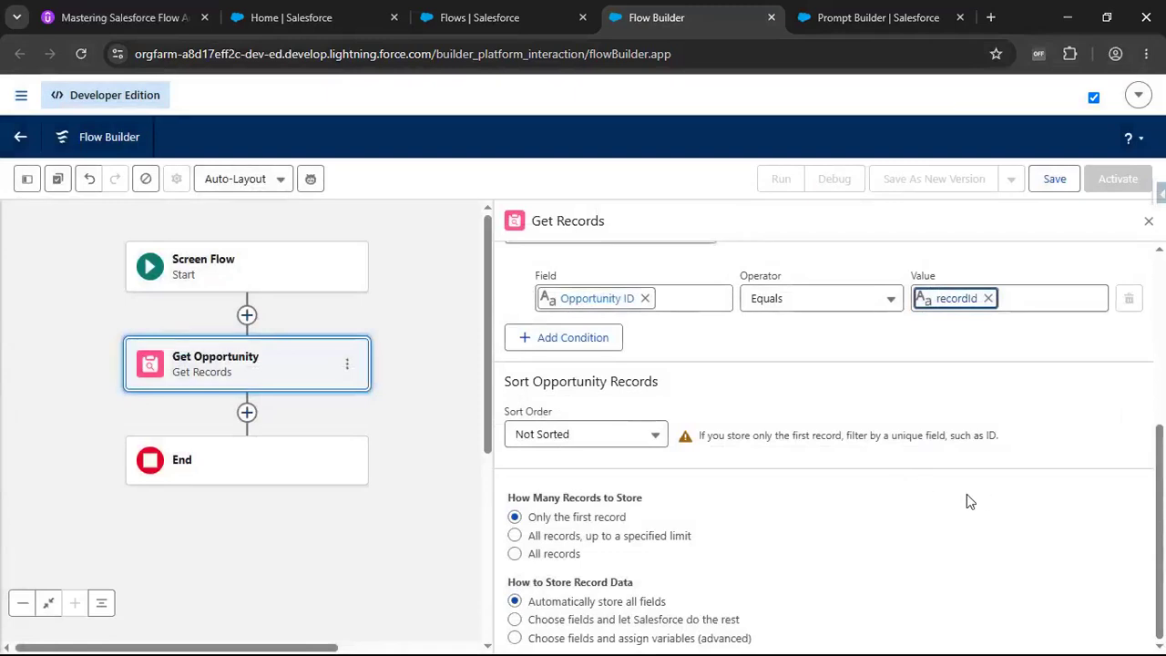
Step: Set Get Opportunity to store only chosen fields, letting Salesforce do the rest, and select AccountId as the additional field
click(658, 627)
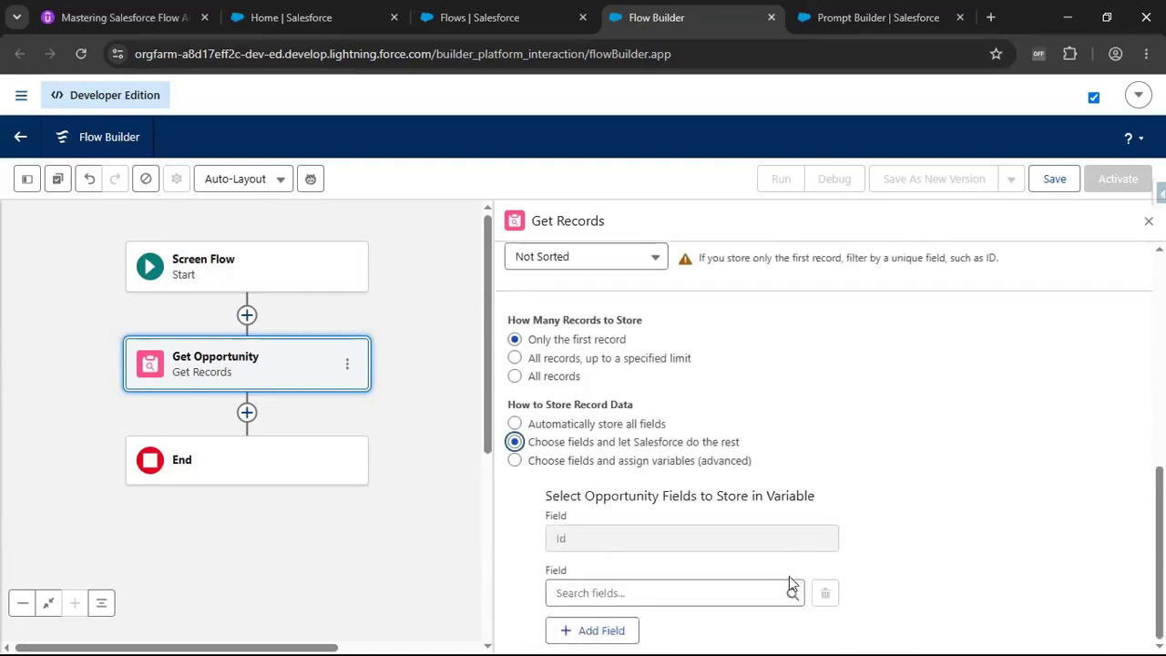
click(646, 593)
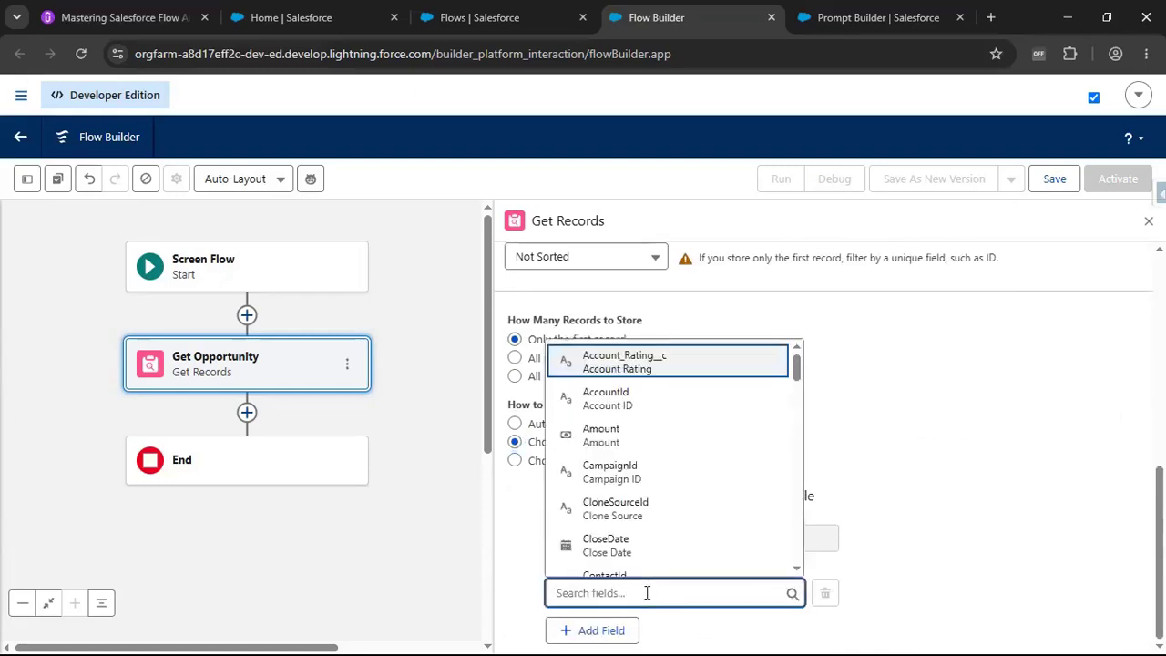
text(Account)
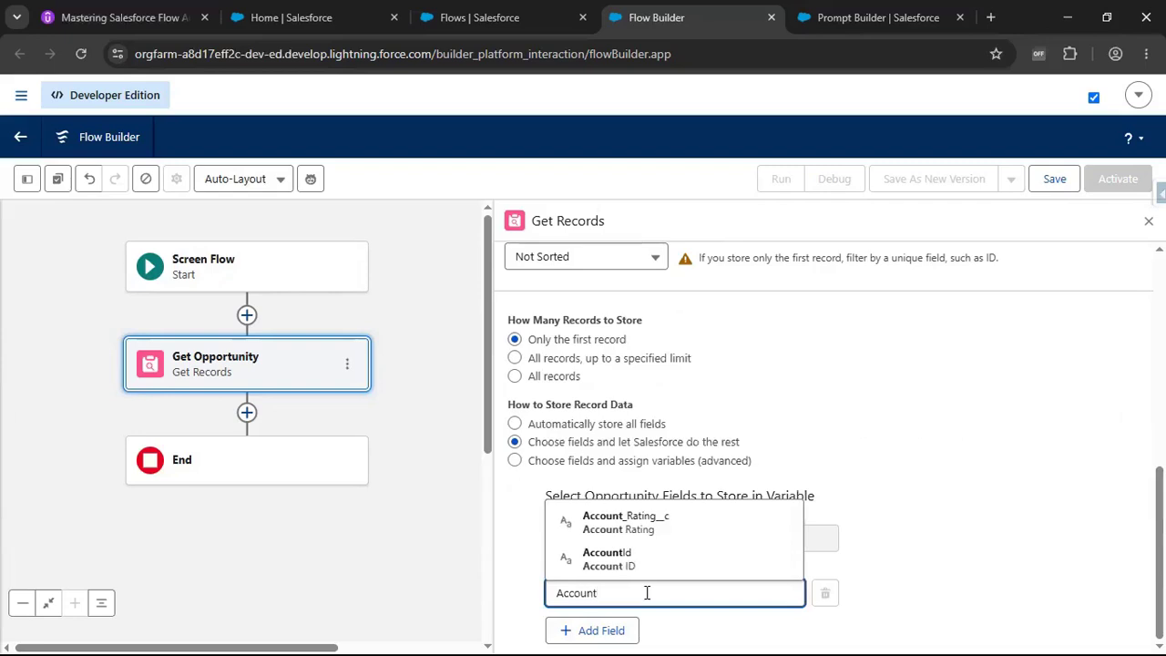
click(638, 559)
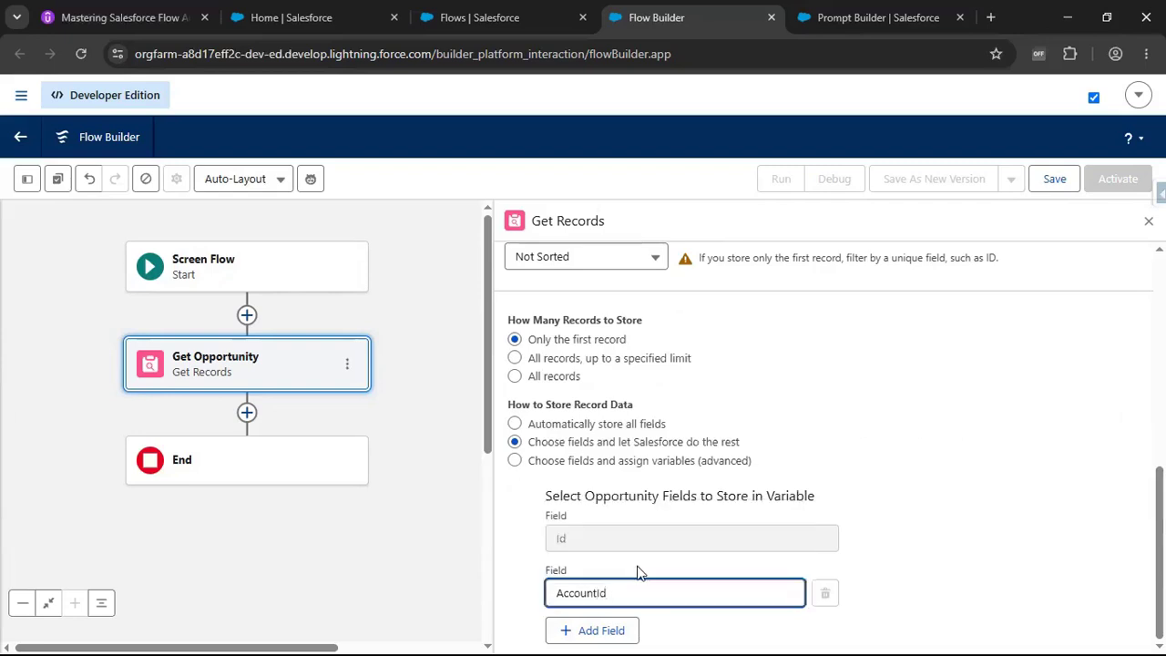
click(988, 540)
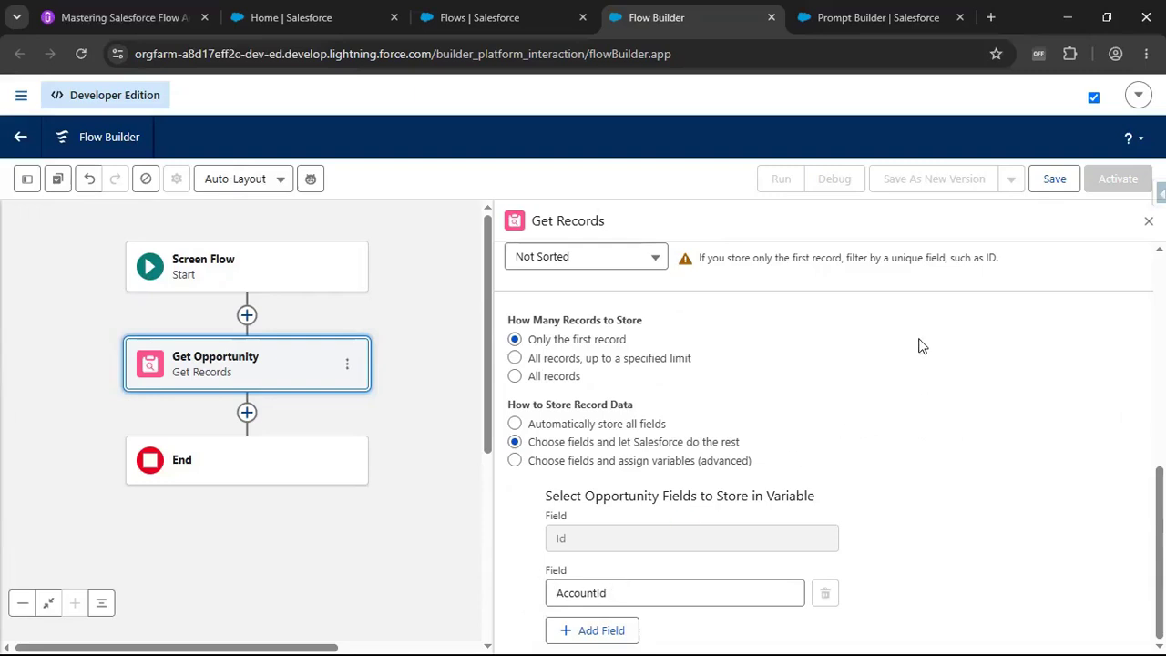
Step: Save the flow with the label "SF_Account Summary on Opportunity Record Page" and close the Get Opportunity settings
click(1052, 180)
click(404, 310)
text(A)
text(SF)
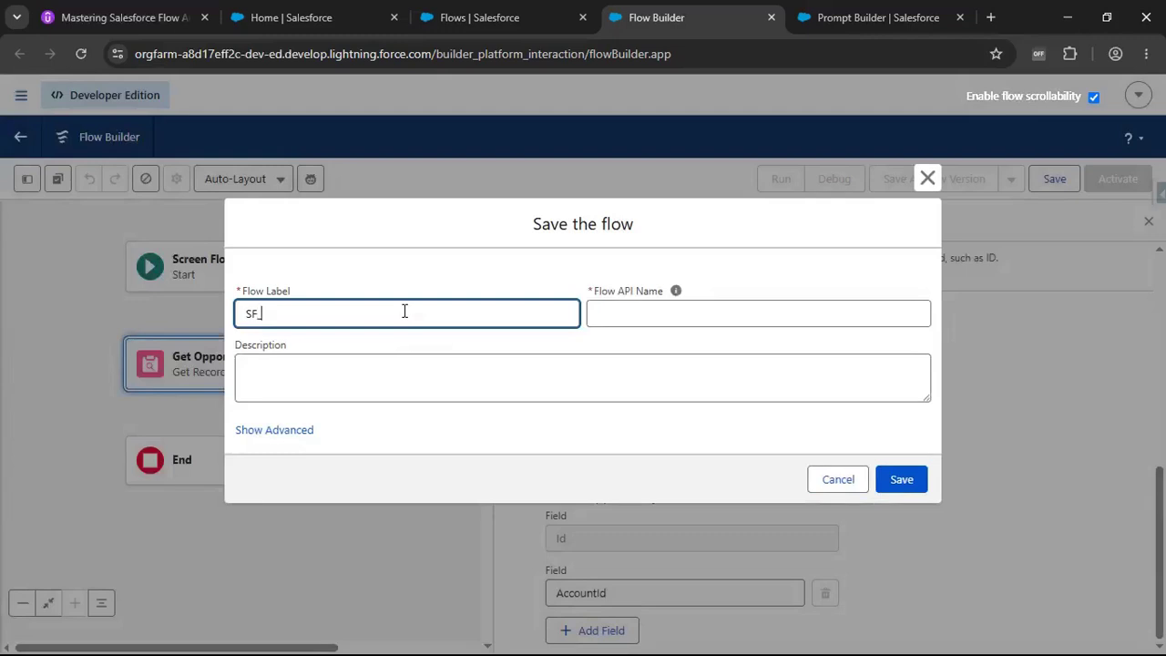
text(_Account Summary )
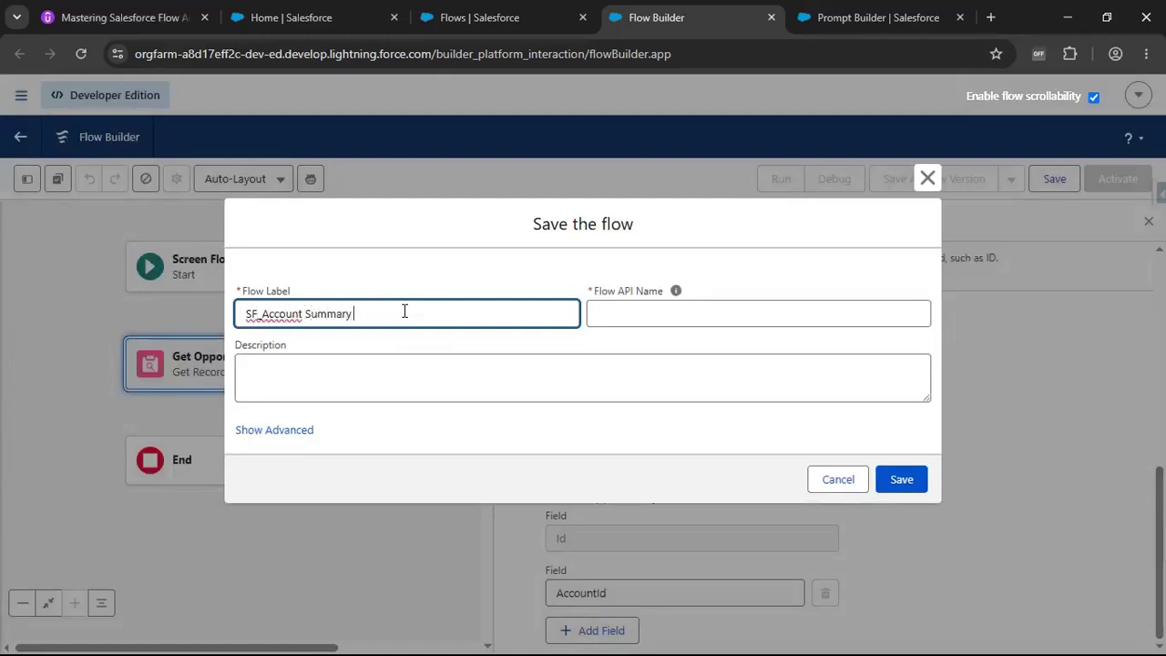
text(on Opportunity Record Page)
click(557, 349)
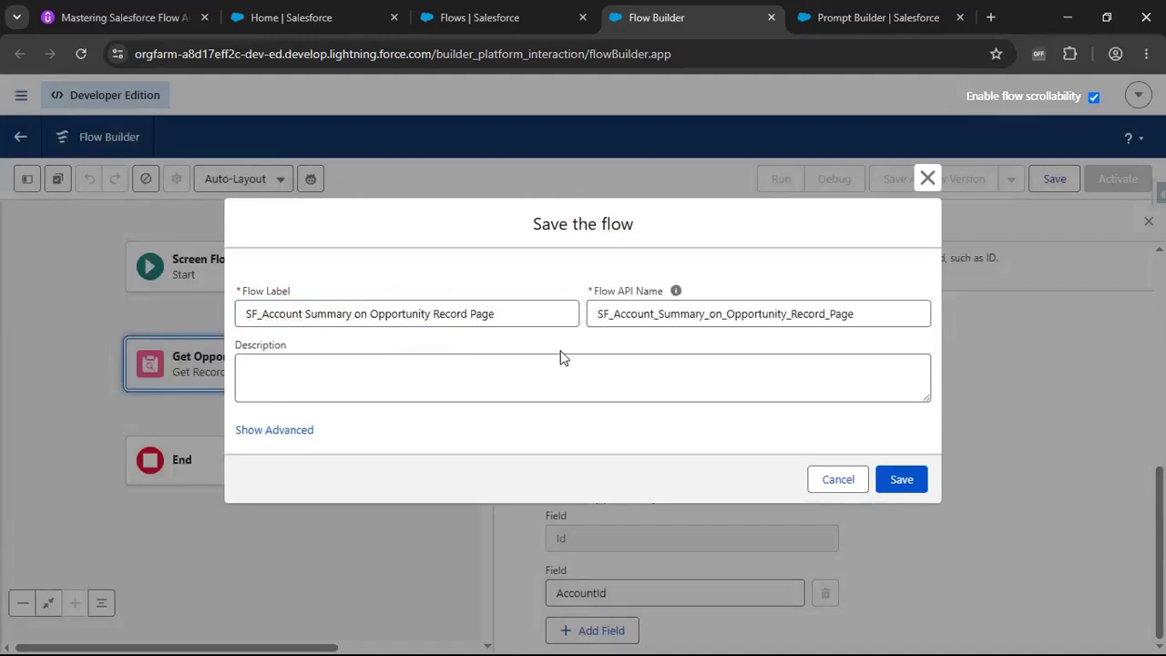
click(918, 485)
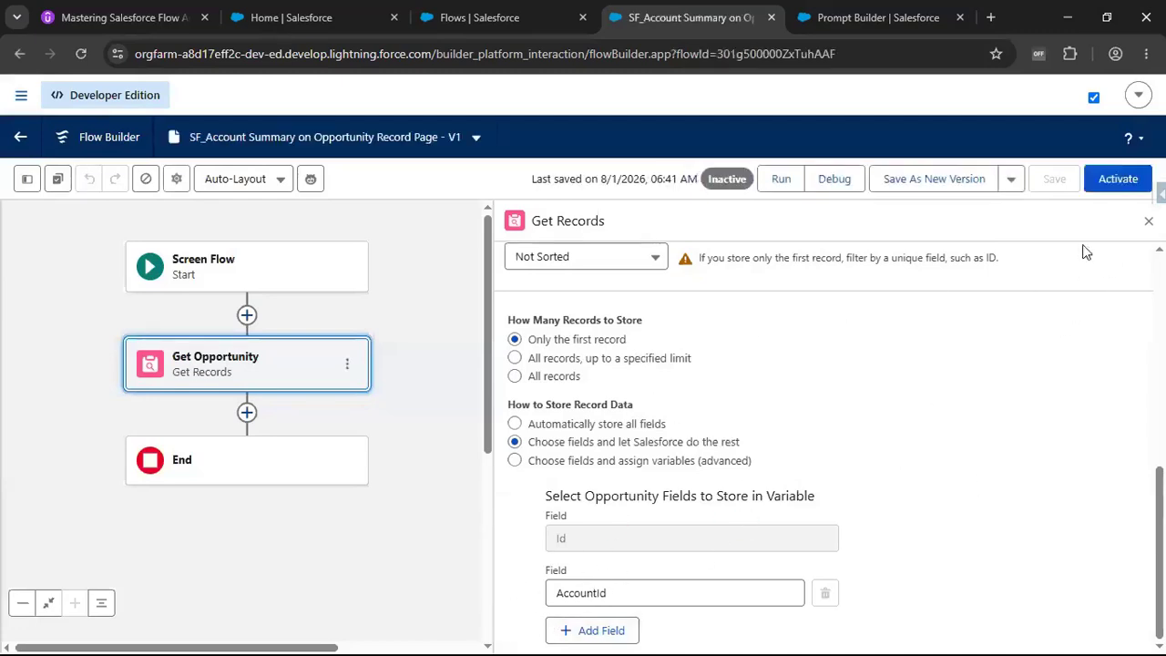
click(1149, 220)
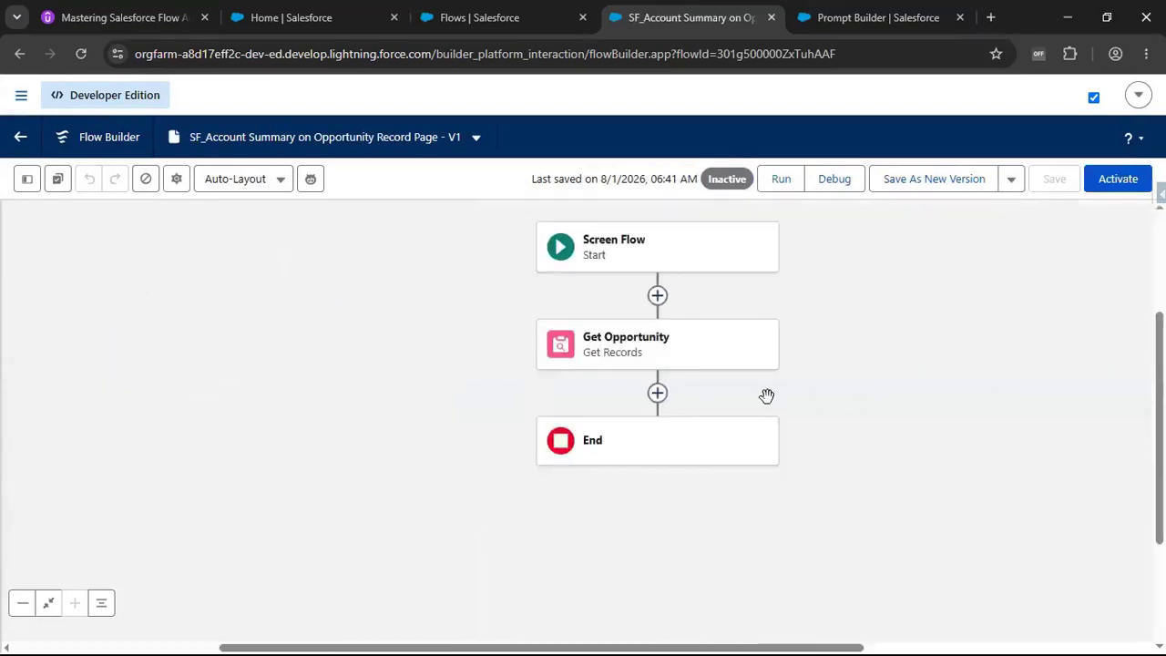
Step: Add a Get Records element labelled "Get Account" after Get Opportunity, and set its object to Account
click(657, 392)
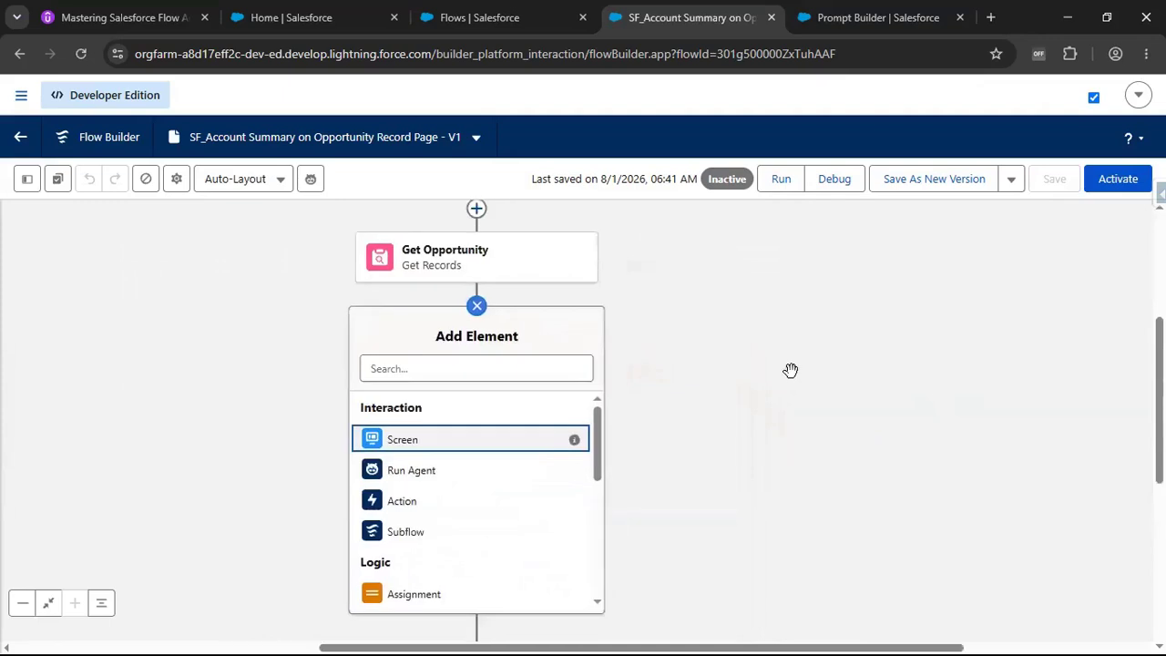
click(508, 372)
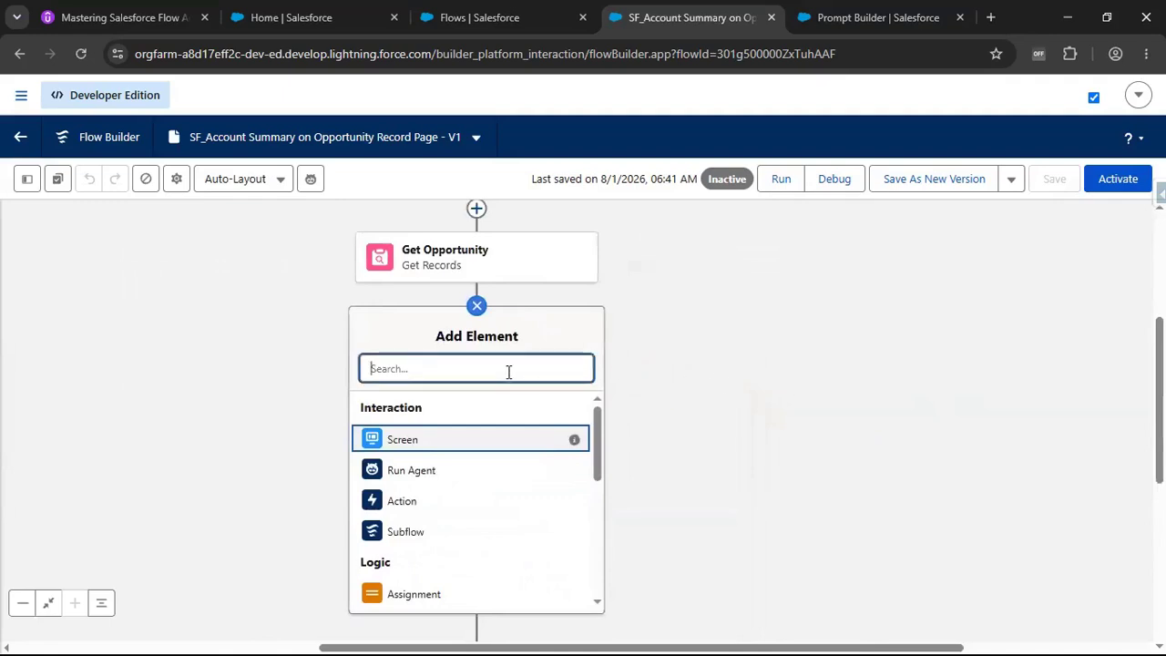
text(Get)
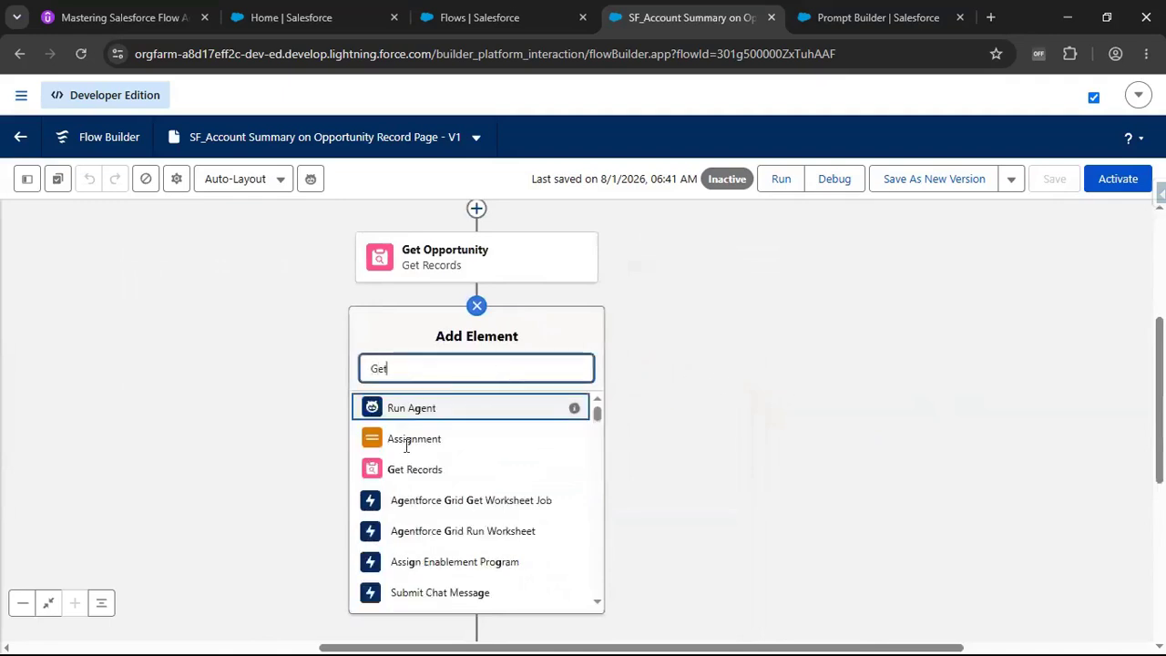
click(416, 409)
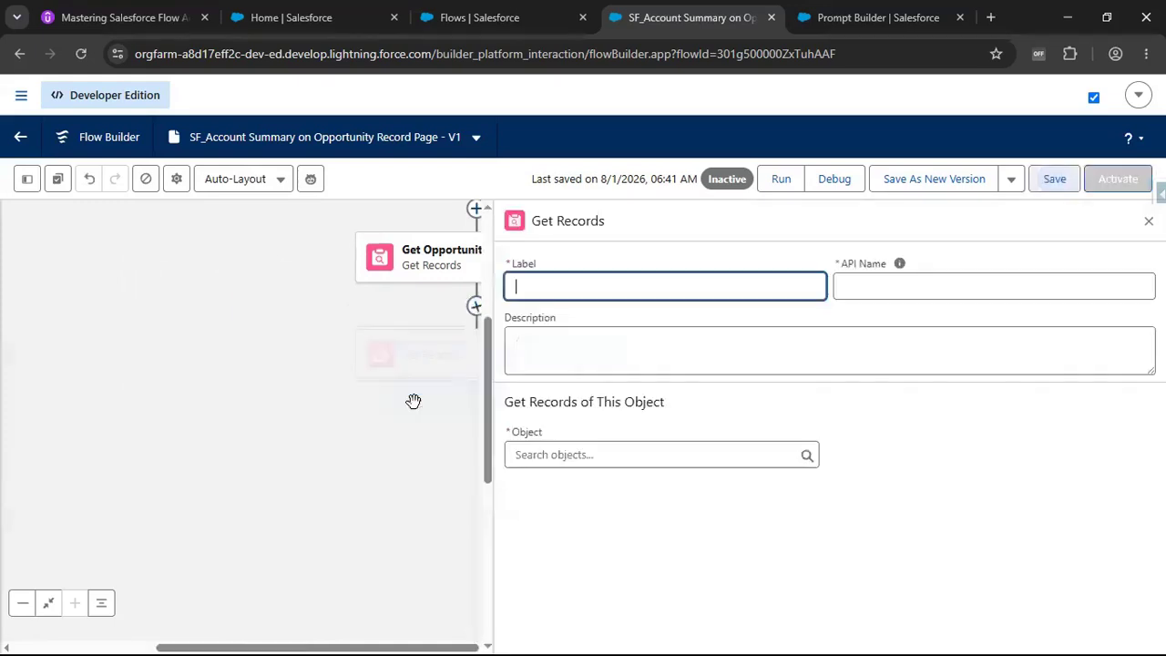
text(G)
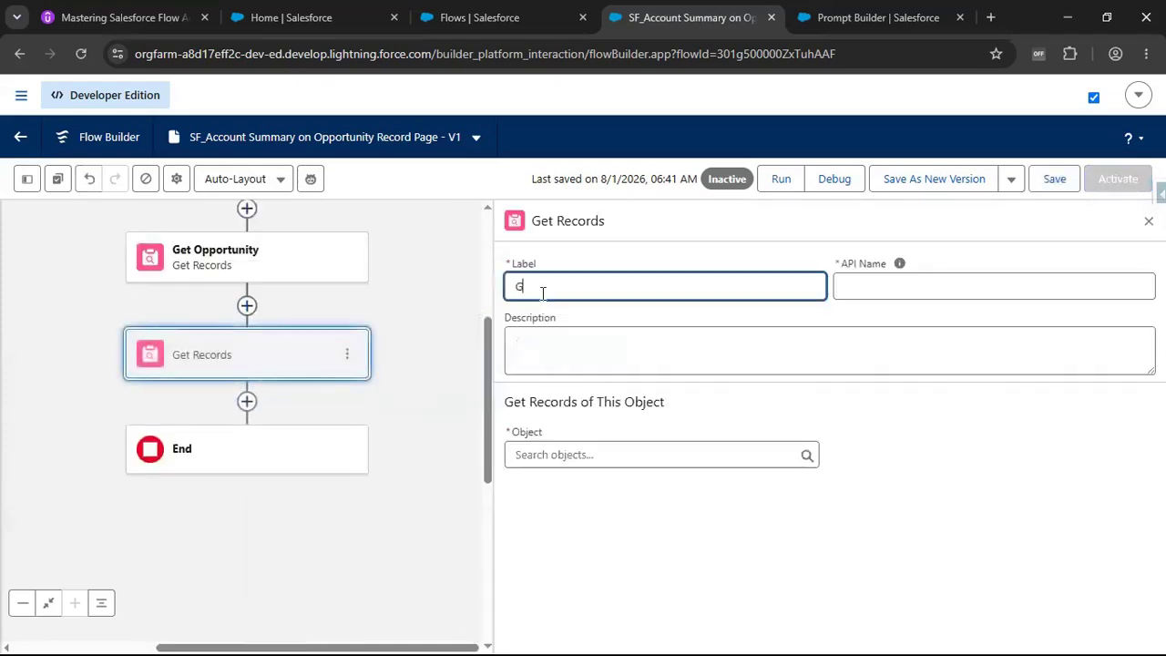
text(et Account Info)
click(546, 455)
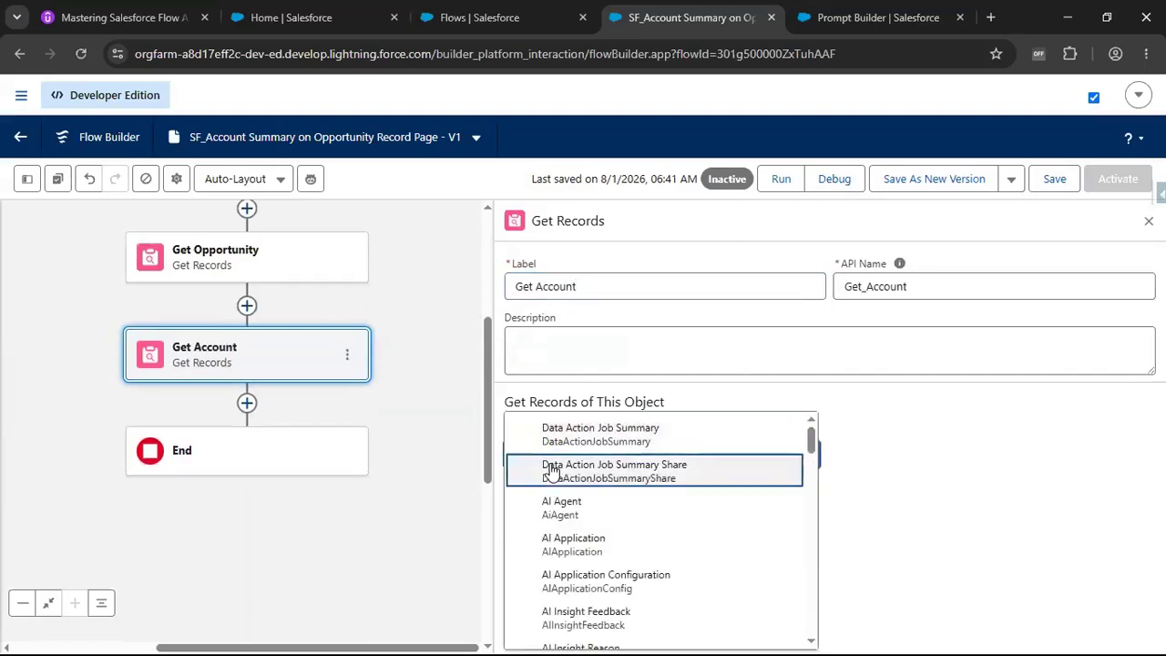
scroll(551, 469, up, 3)
click(551, 467)
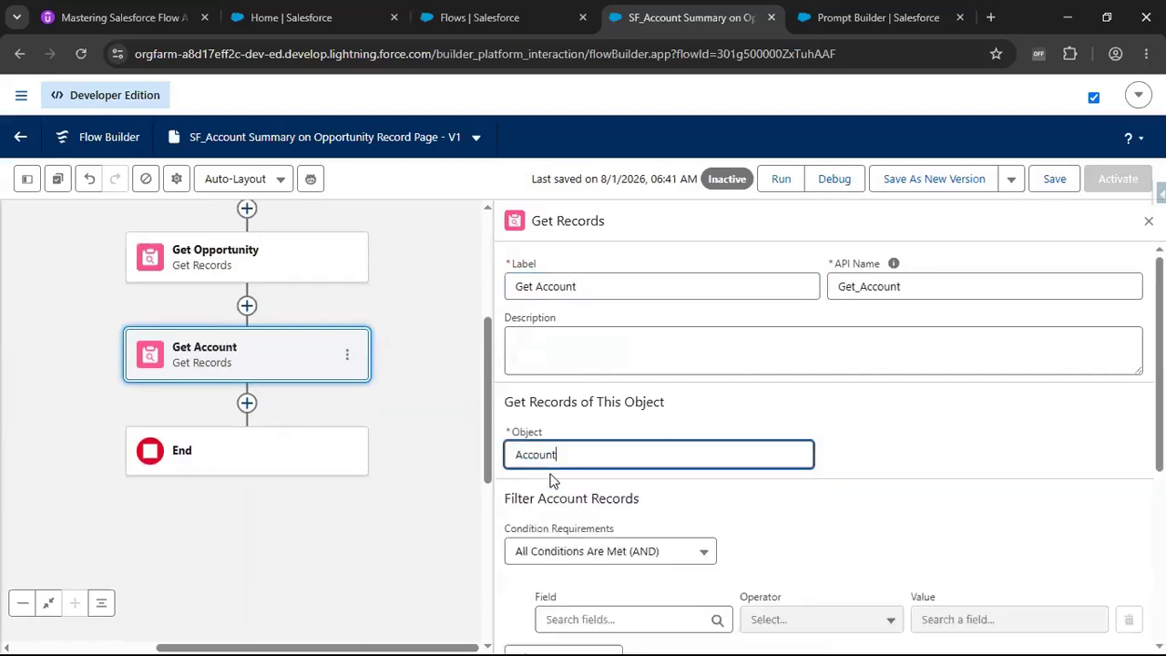
Step: Filter the Account records so that Account ID equals the Account ID of the opportunity from Get Opportunity
scroll(765, 483, down, 3)
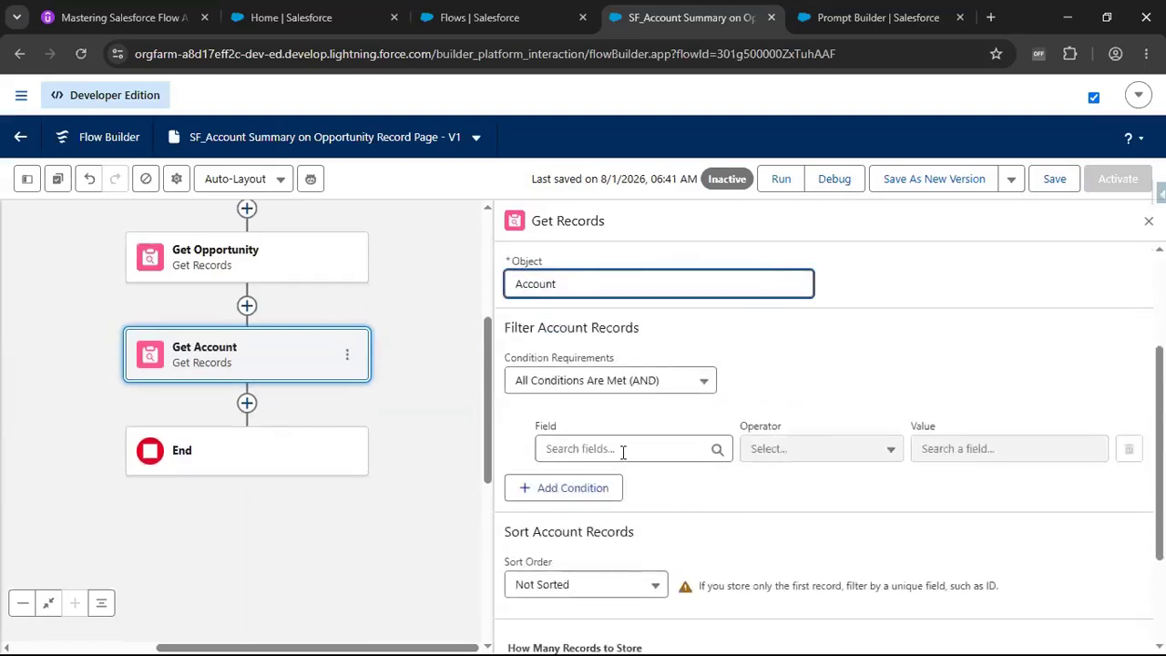
click(623, 451)
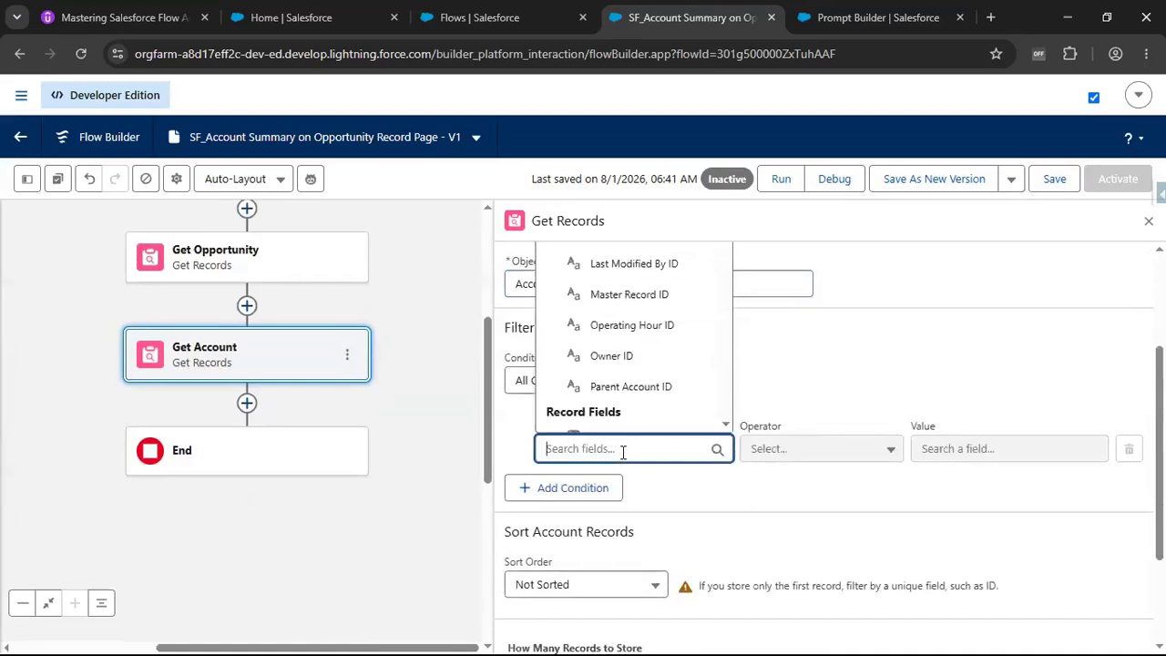
text(Id)
scroll(617, 403, down, 2)
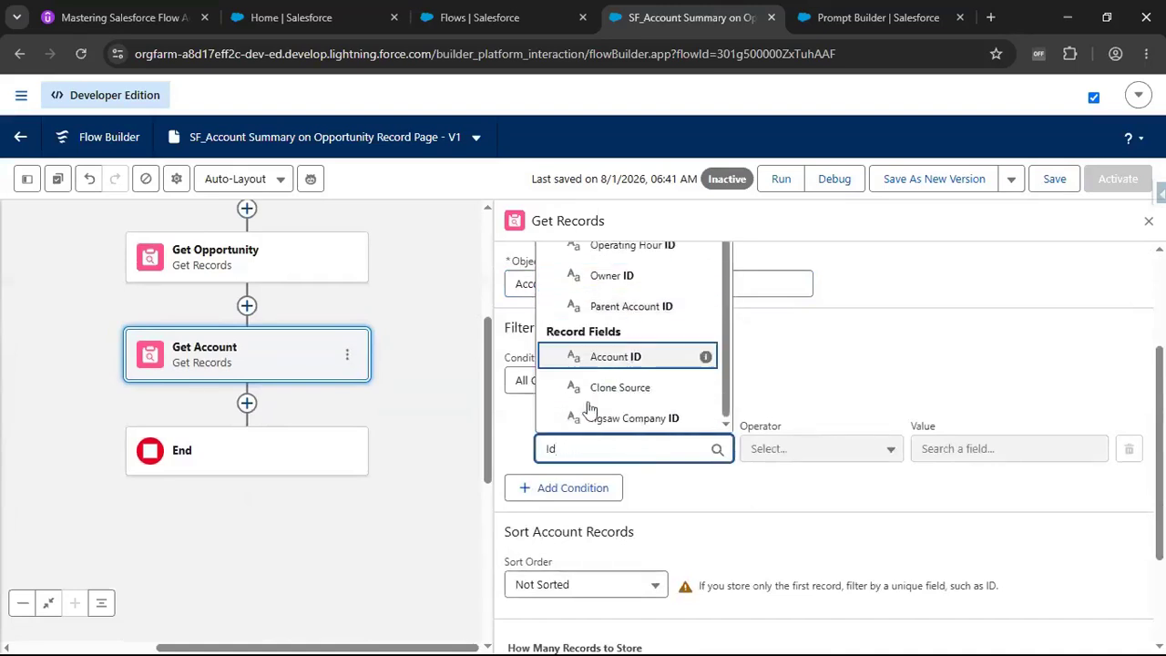
key(Return)
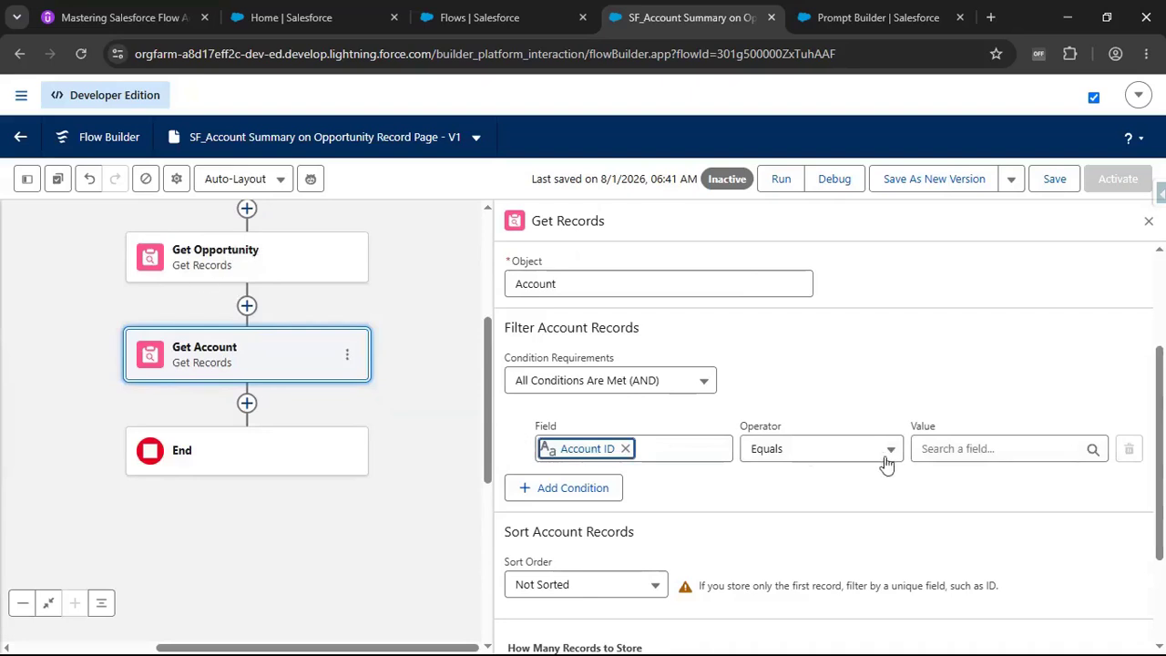
click(969, 447)
scroll(1006, 366, up, 2)
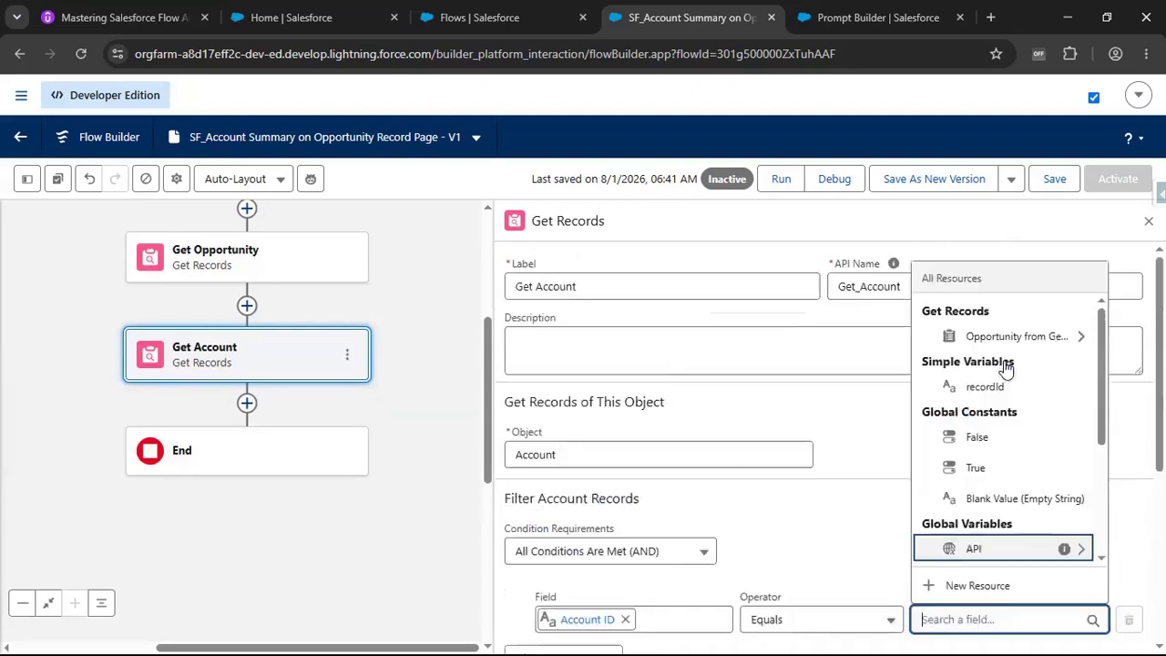
click(992, 339)
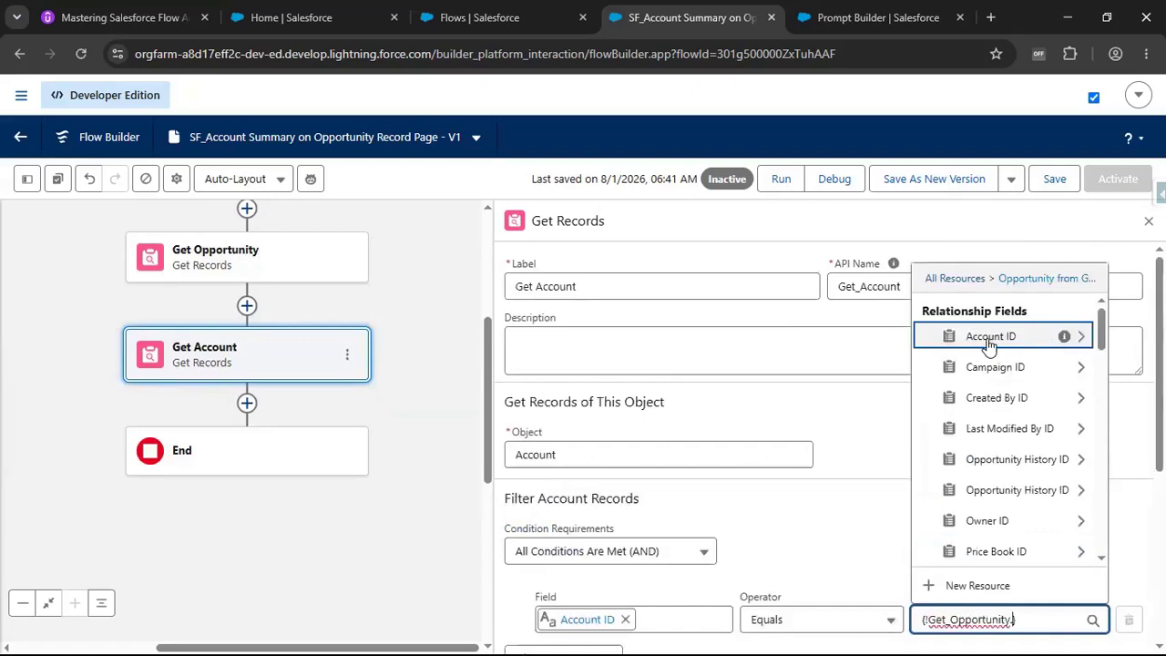
text(.Acc)
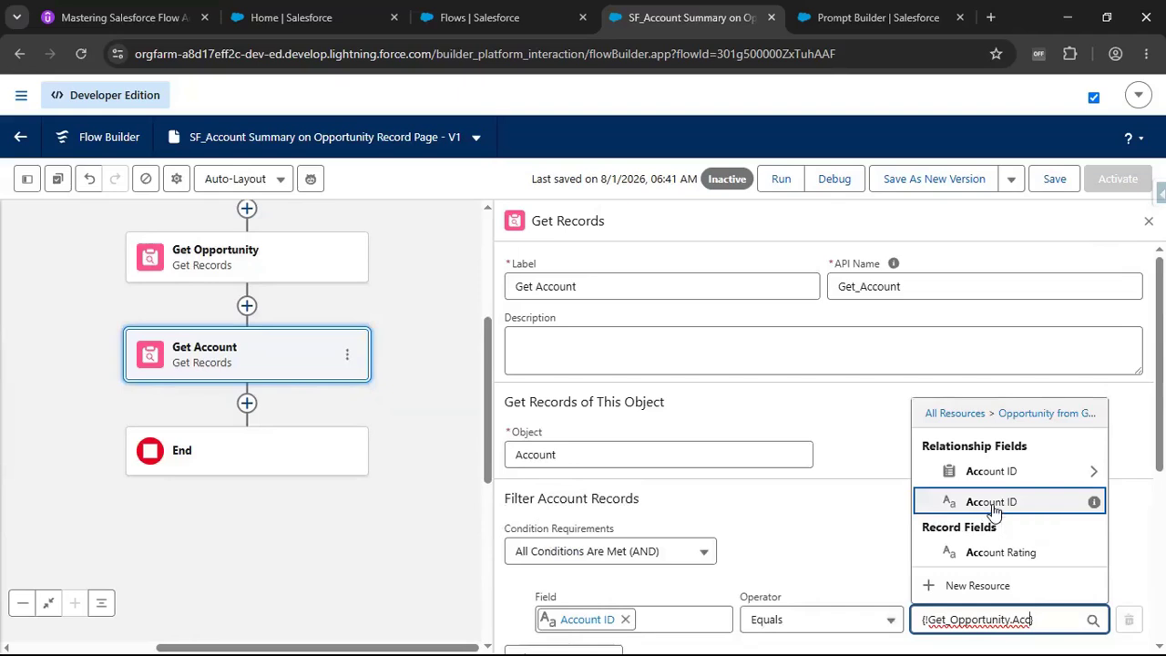
click(992, 502)
scroll(986, 519, down, 1)
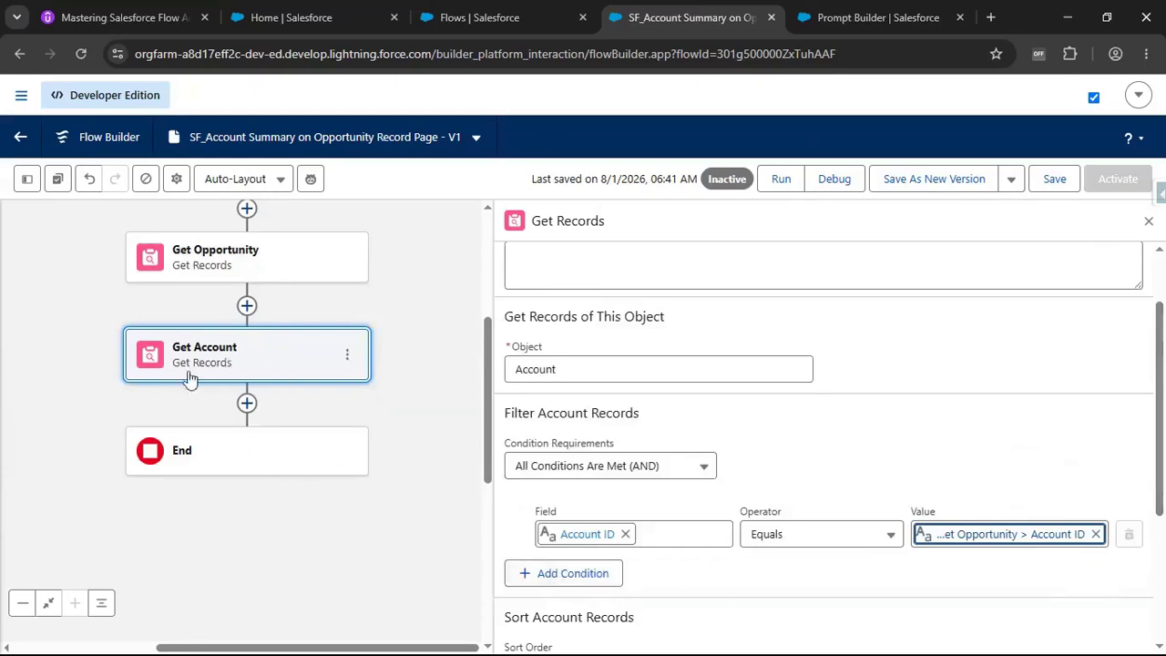
Step: Save the flow with the new Get Account element and close the element's settings
scroll(772, 497, down, 3)
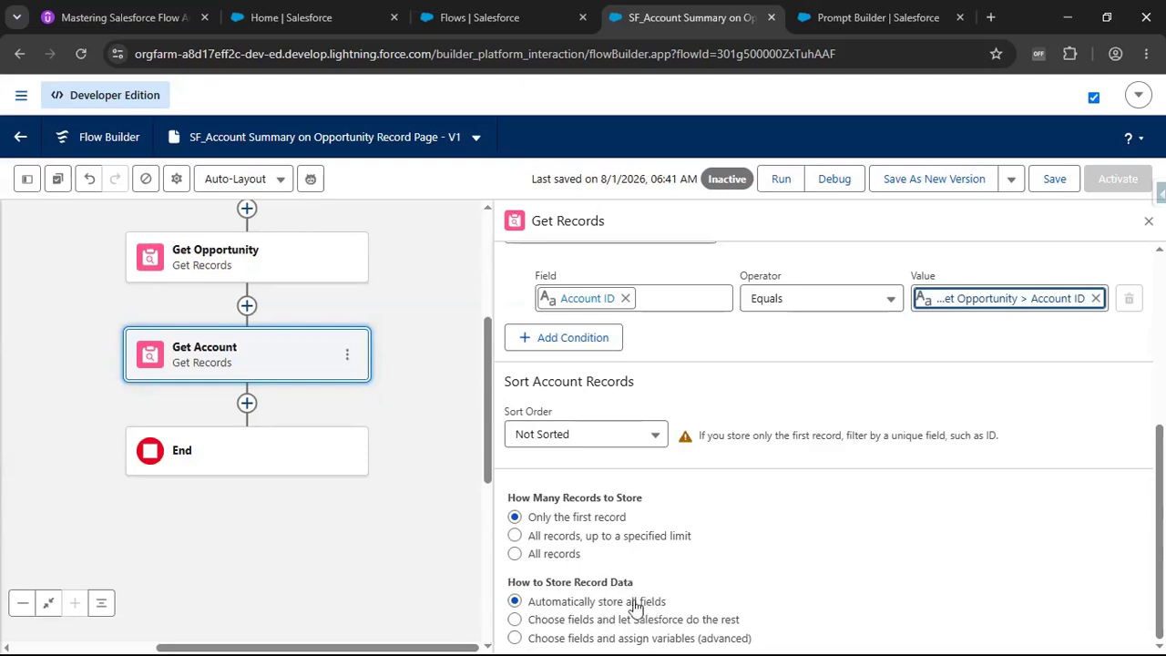
click(1057, 181)
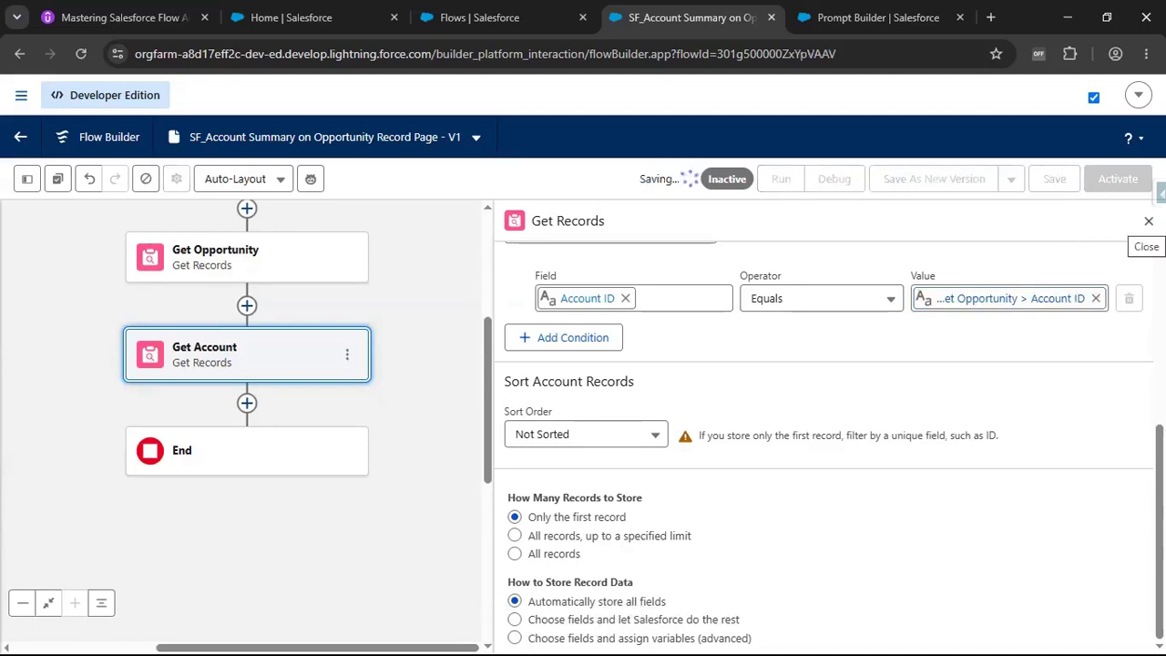
click(1149, 220)
Step: Add a Decision element labelled "Account Descision" between Get Opportunity and Get Account
drag(592, 419, 775, 444)
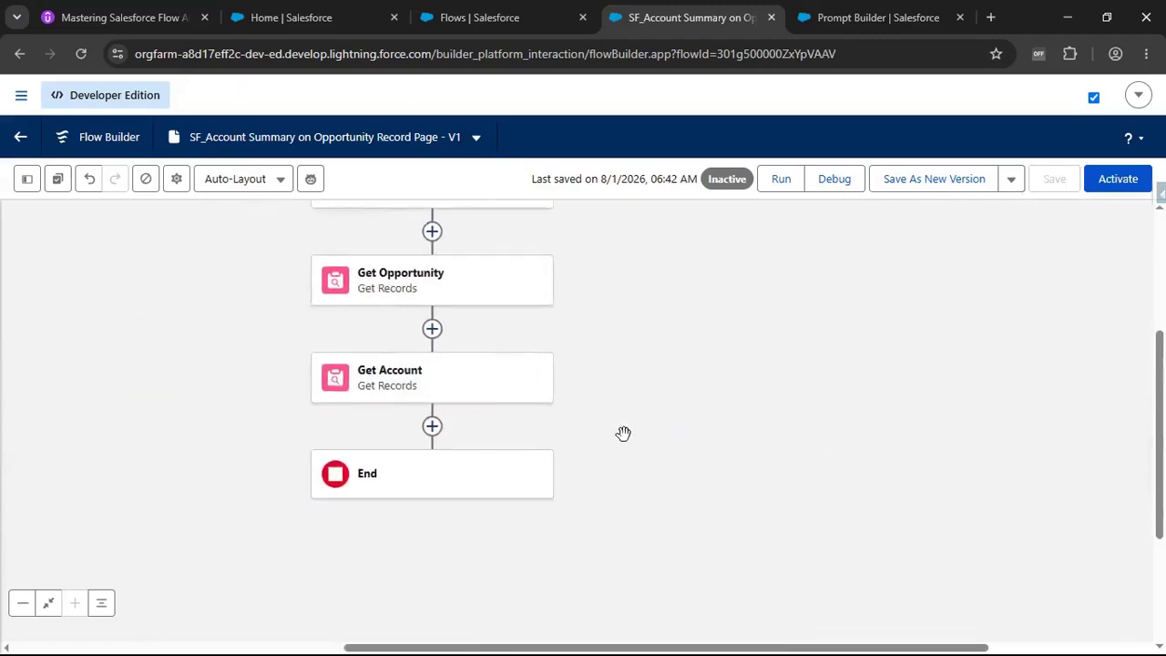
click(432, 330)
text(Dec)
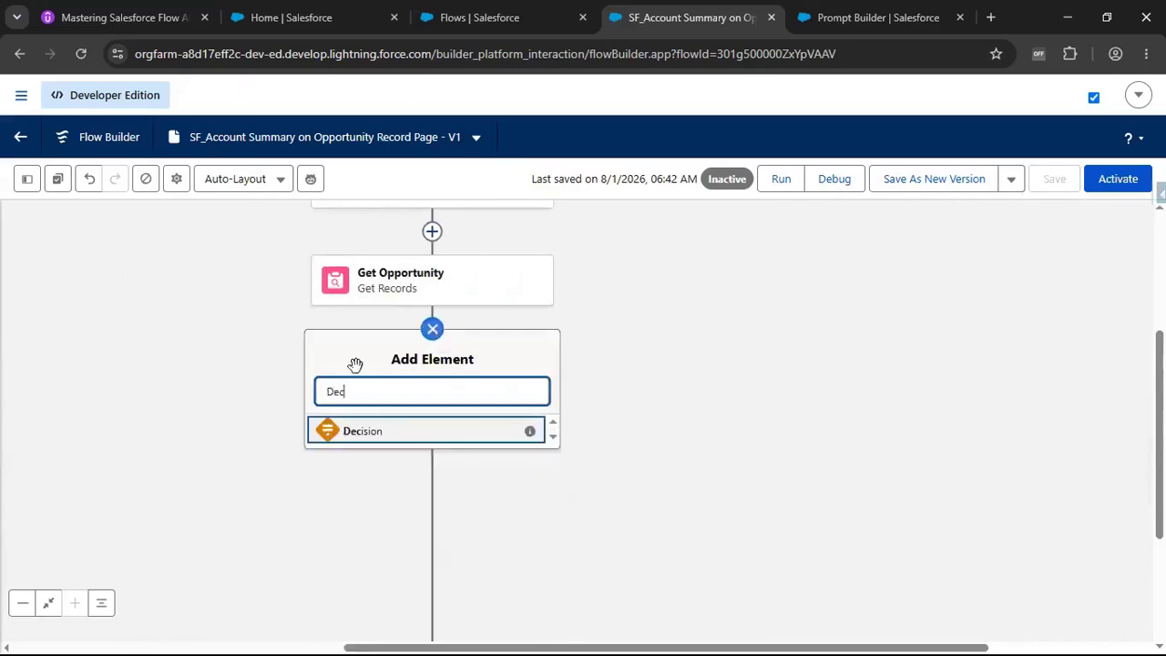
click(367, 432)
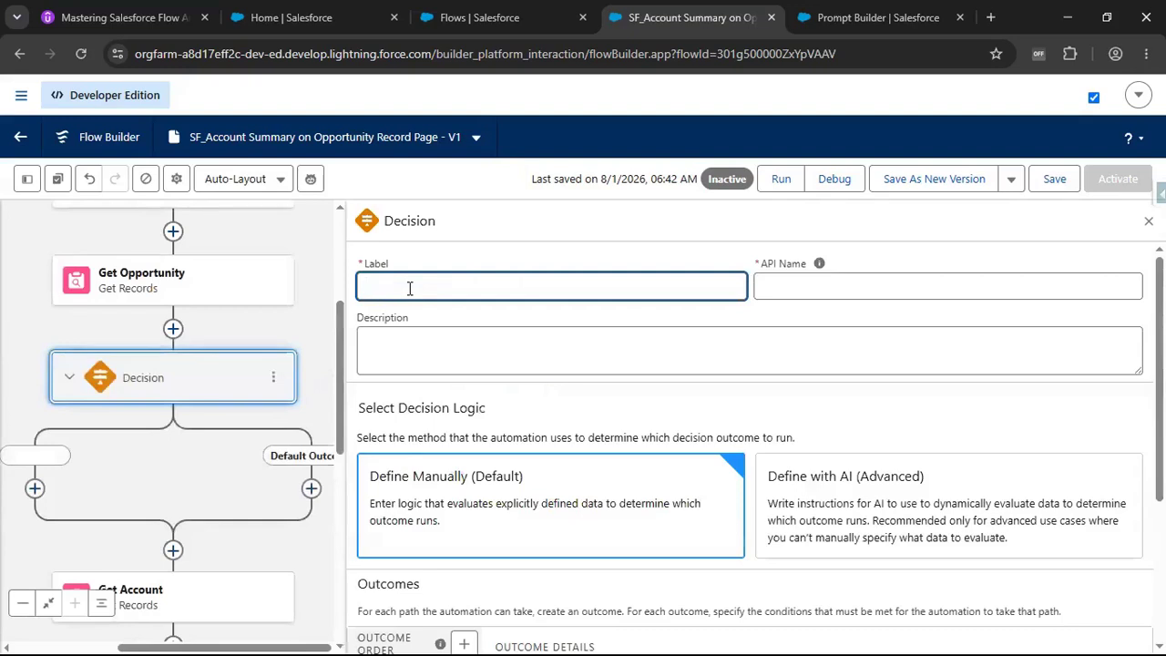
text(Account Descision)
key(Tab)
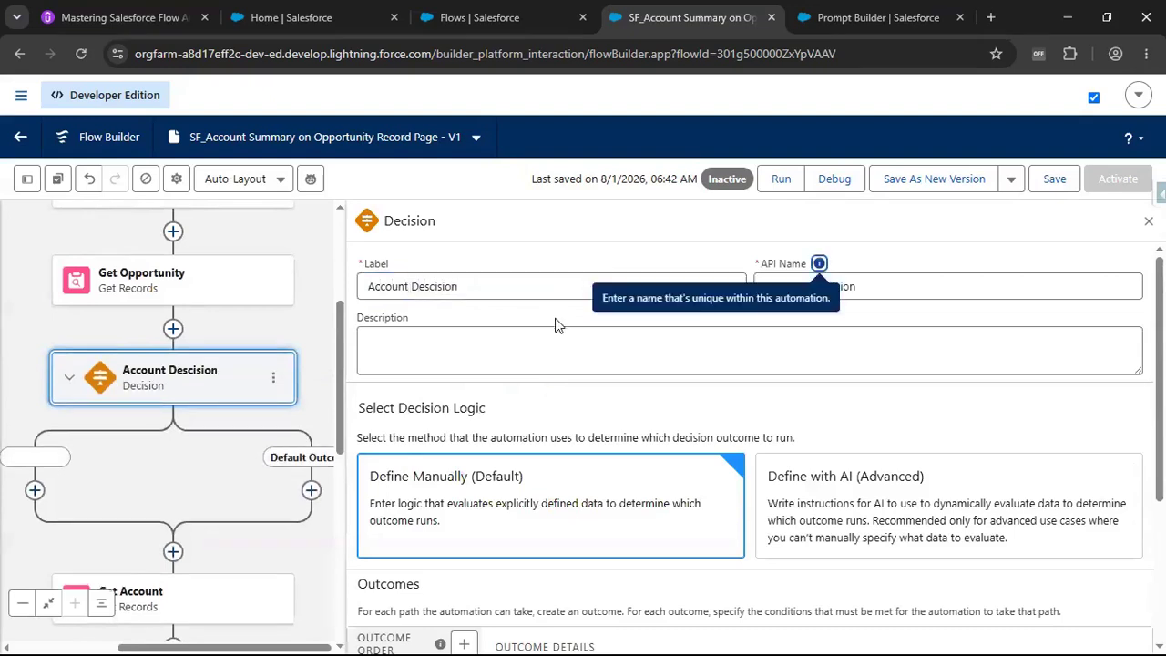
Step: Label the decision's new outcome "Available Account"
scroll(554, 323, down, 3)
click(528, 460)
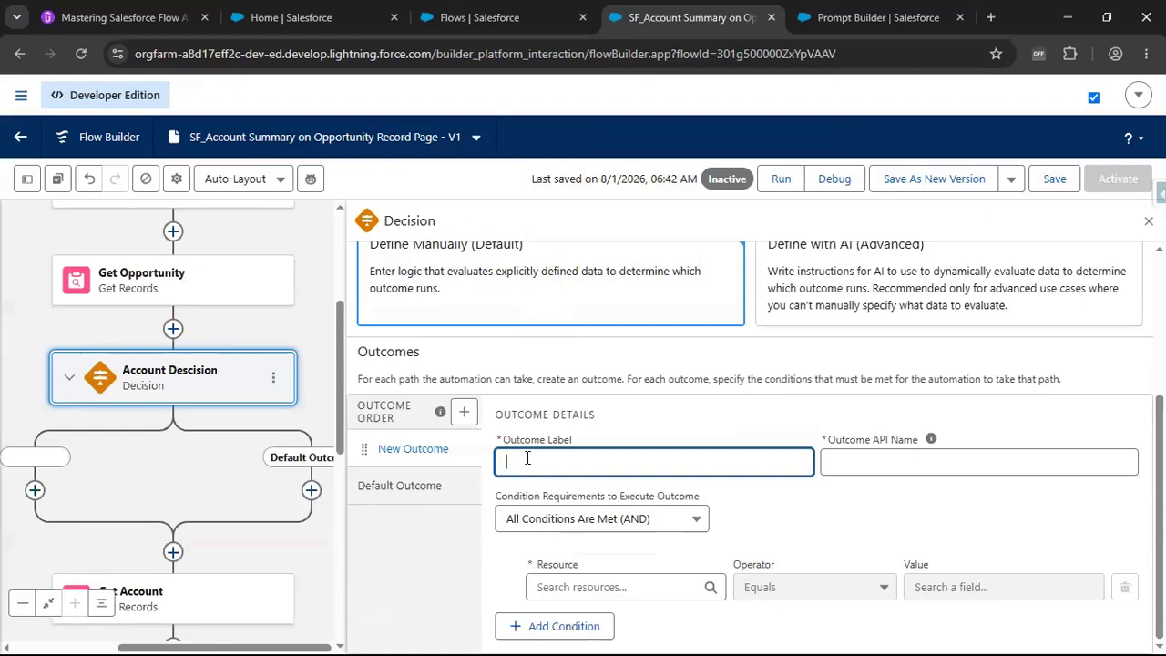
text(Accoun)
key(BackSpace)
key(BackSpace)
key(BackSpace)
key(BackSpace)
key(BackSpace)
key(BackSpace)
text(Account Available)
double_click(527, 461)
key(BackSpace)
click(579, 461)
text(Account)
Step: Make the Available Account outcome require Account ID from Get Opportunity with operator Is Null set to False, and save the flow
click(661, 587)
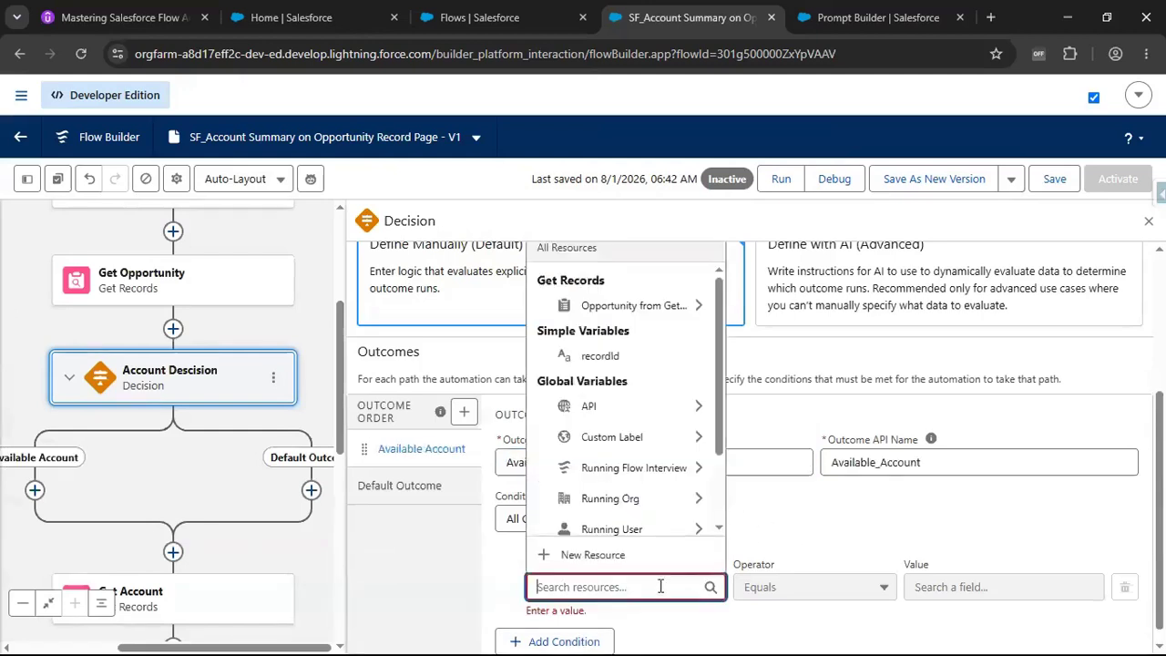
click(606, 308)
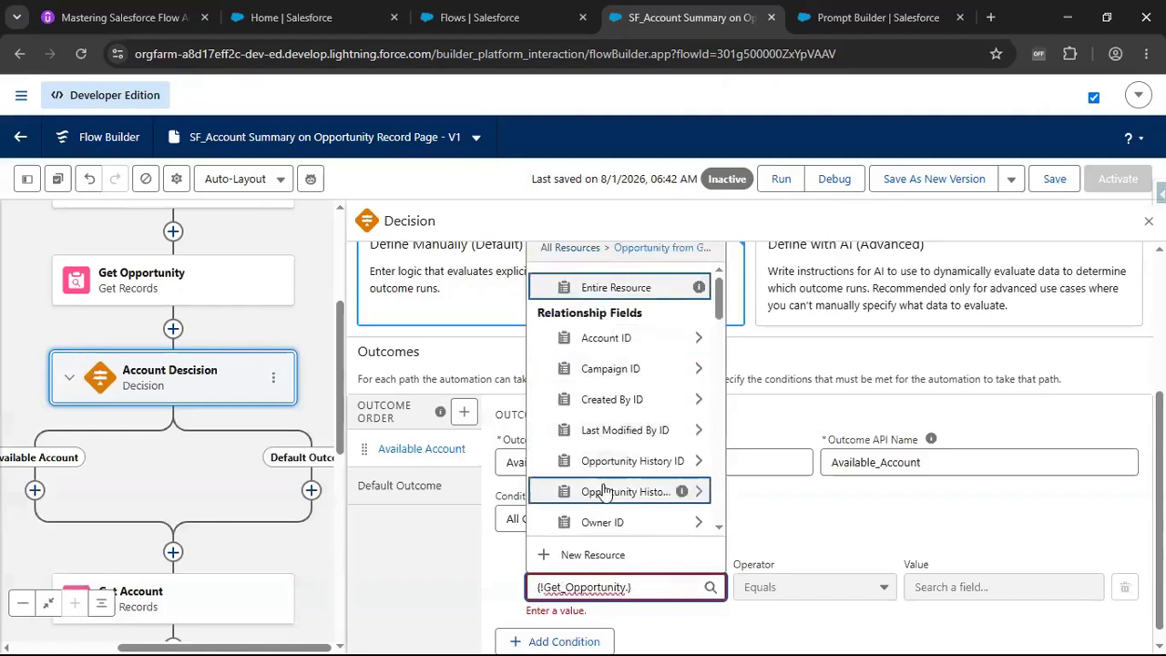
text(Acc)
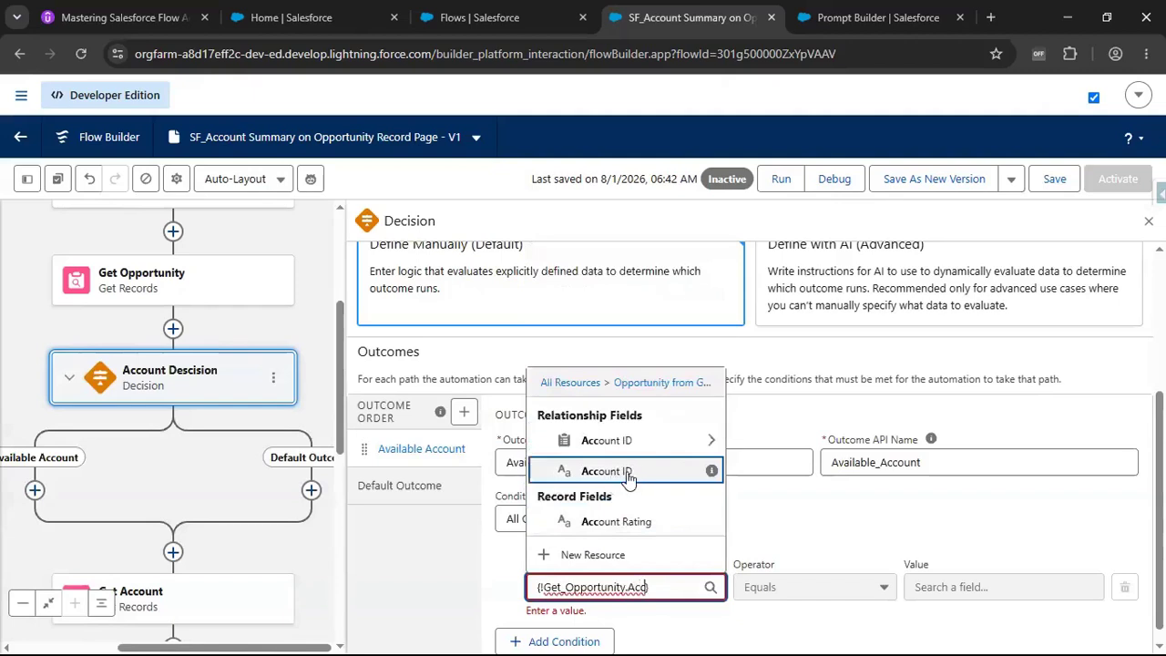
click(627, 473)
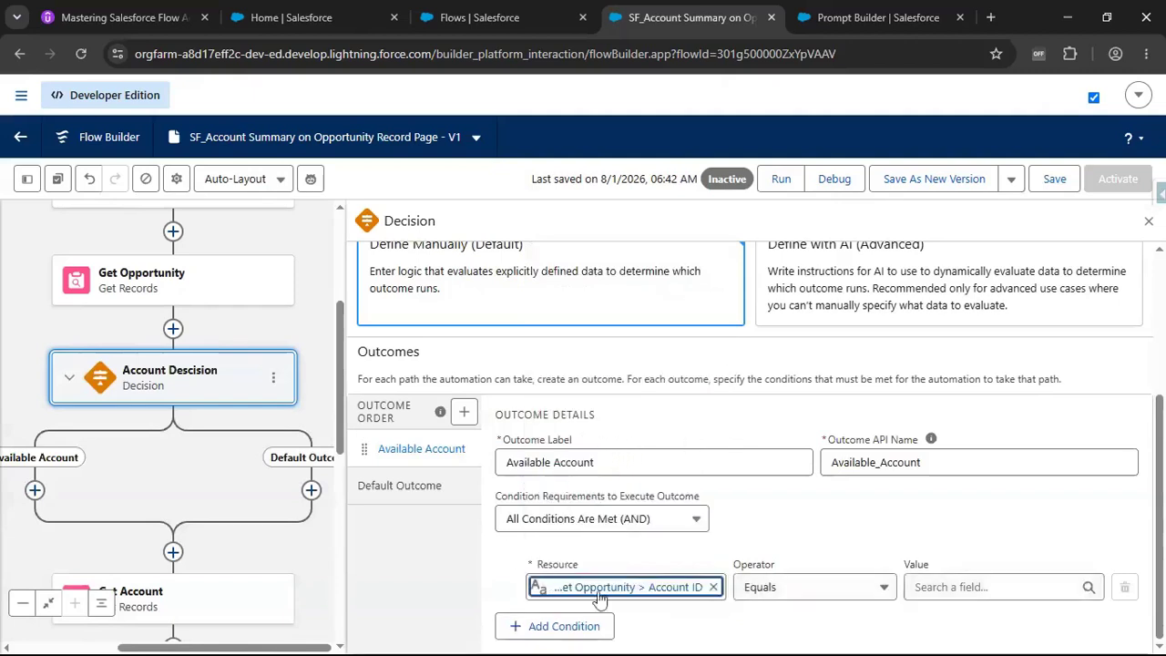
click(836, 588)
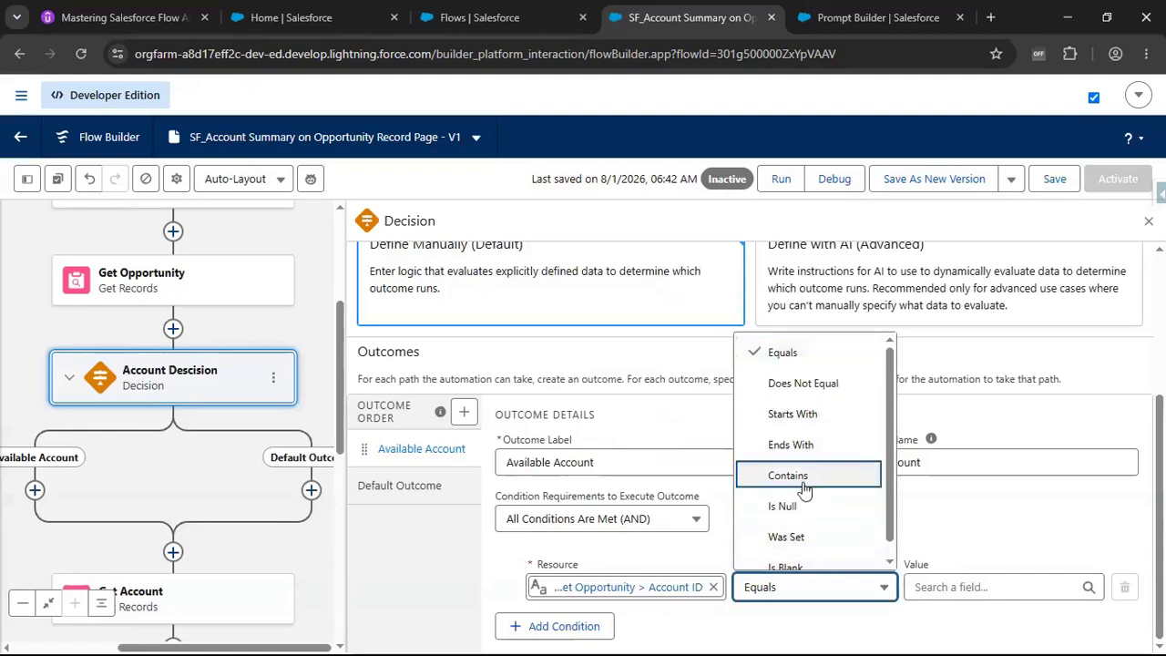
click(784, 505)
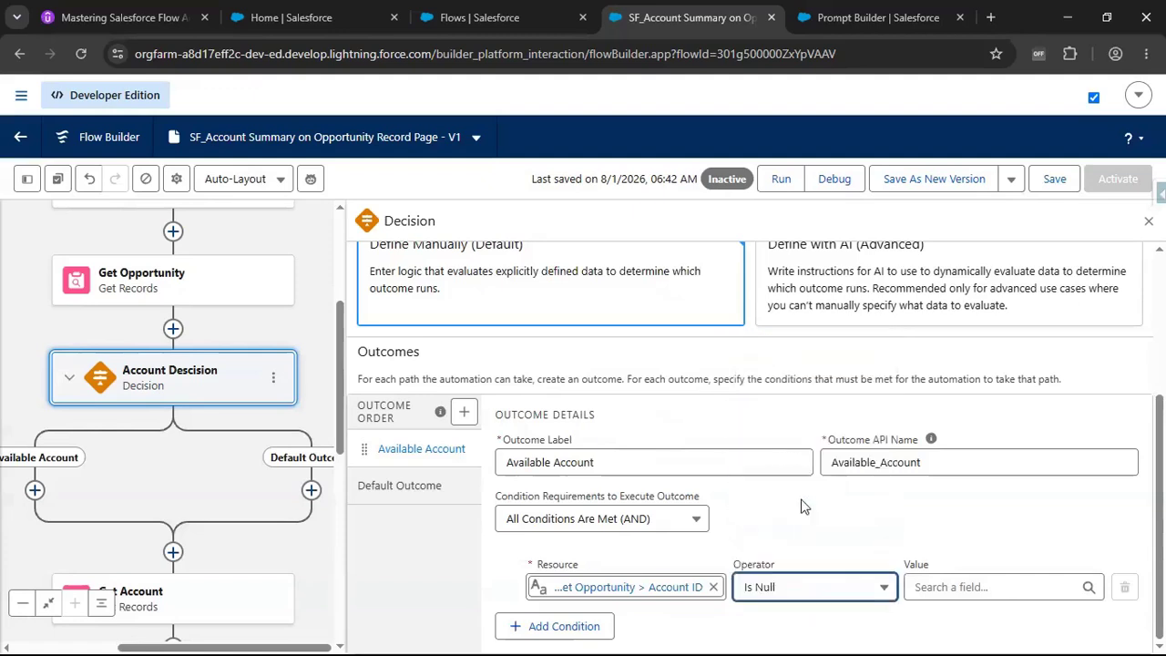
click(929, 590)
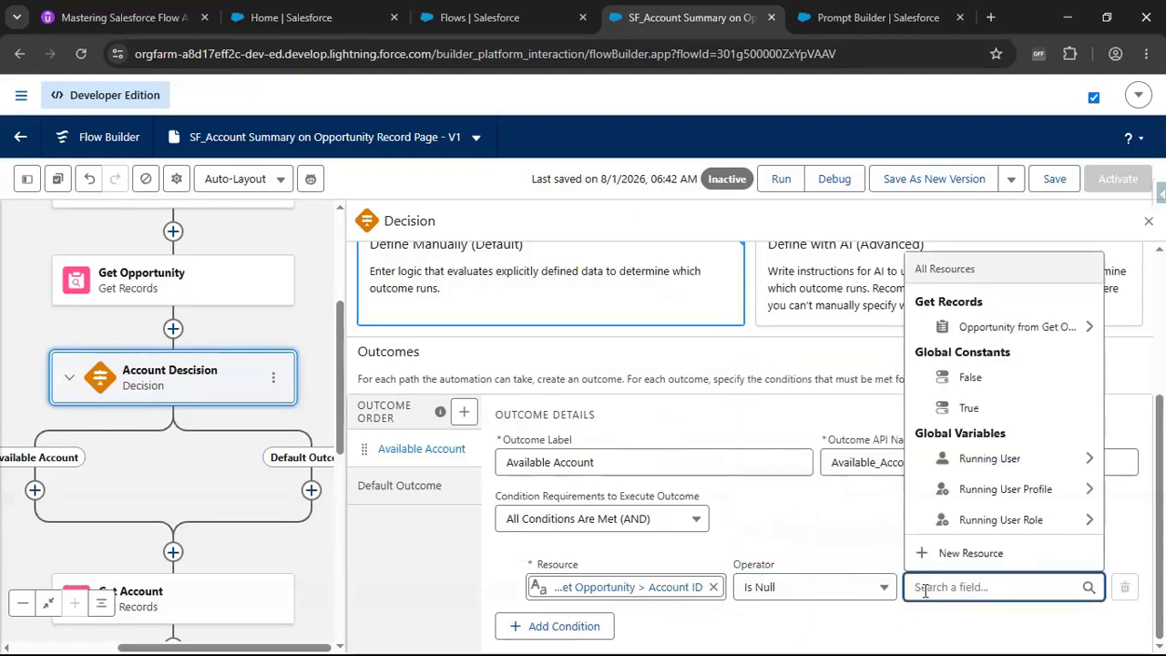
click(988, 390)
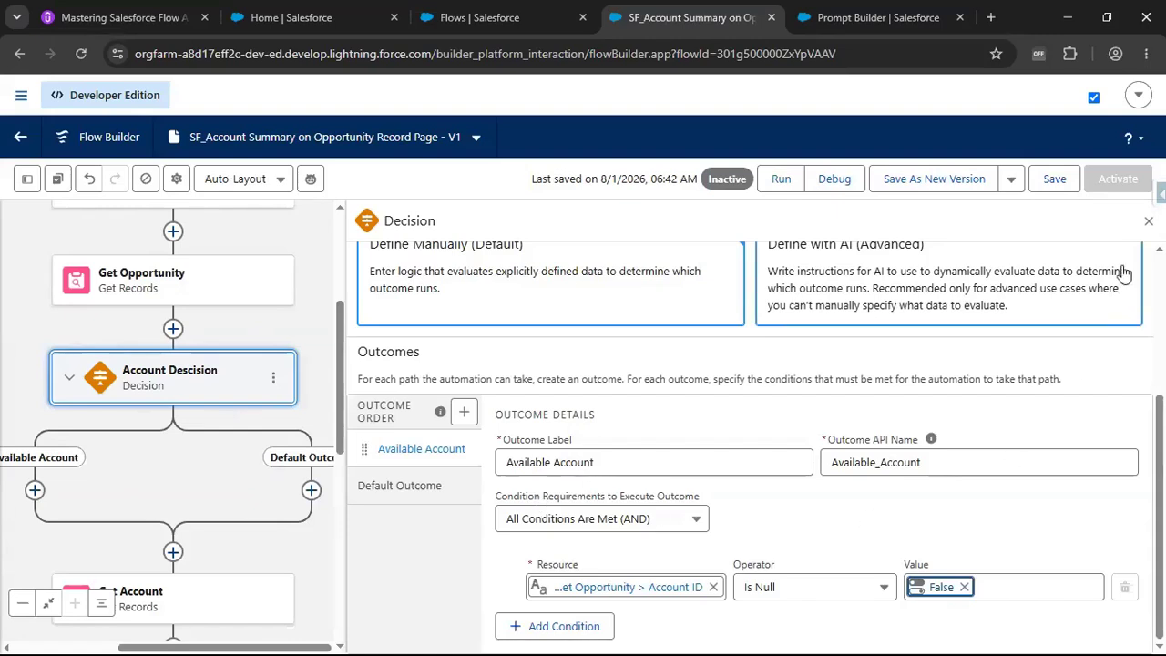
click(1057, 180)
Step: Move the Get Account element into the Available Account path of the decision
drag(664, 416, 981, 361)
drag(768, 520, 760, 455)
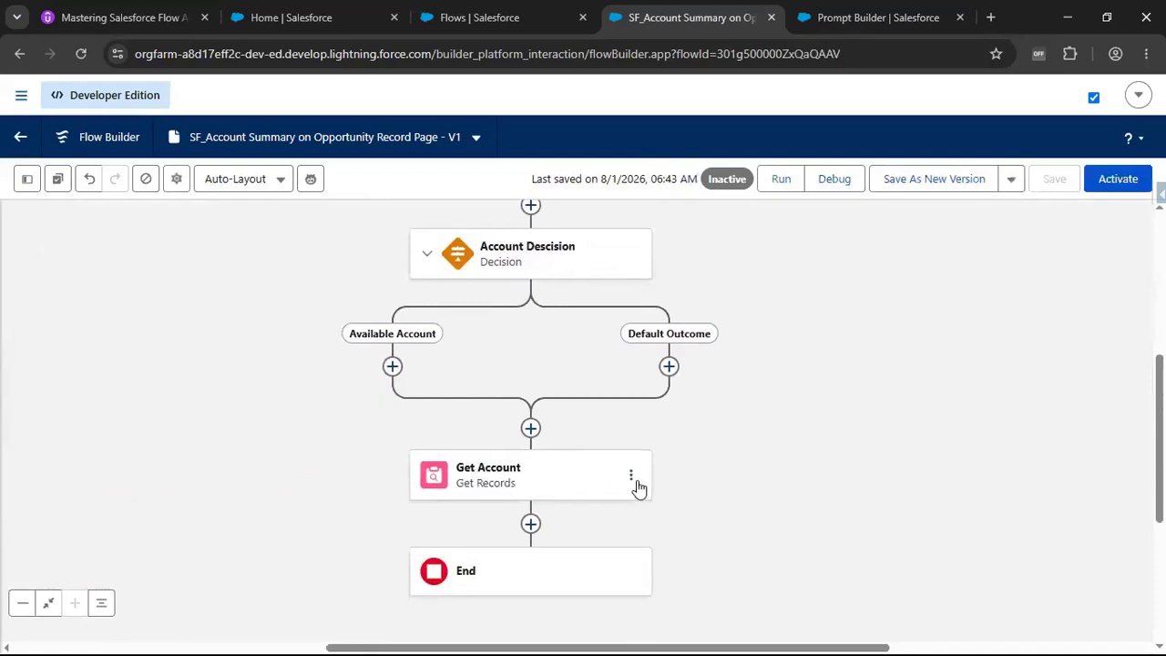
click(630, 475)
click(655, 539)
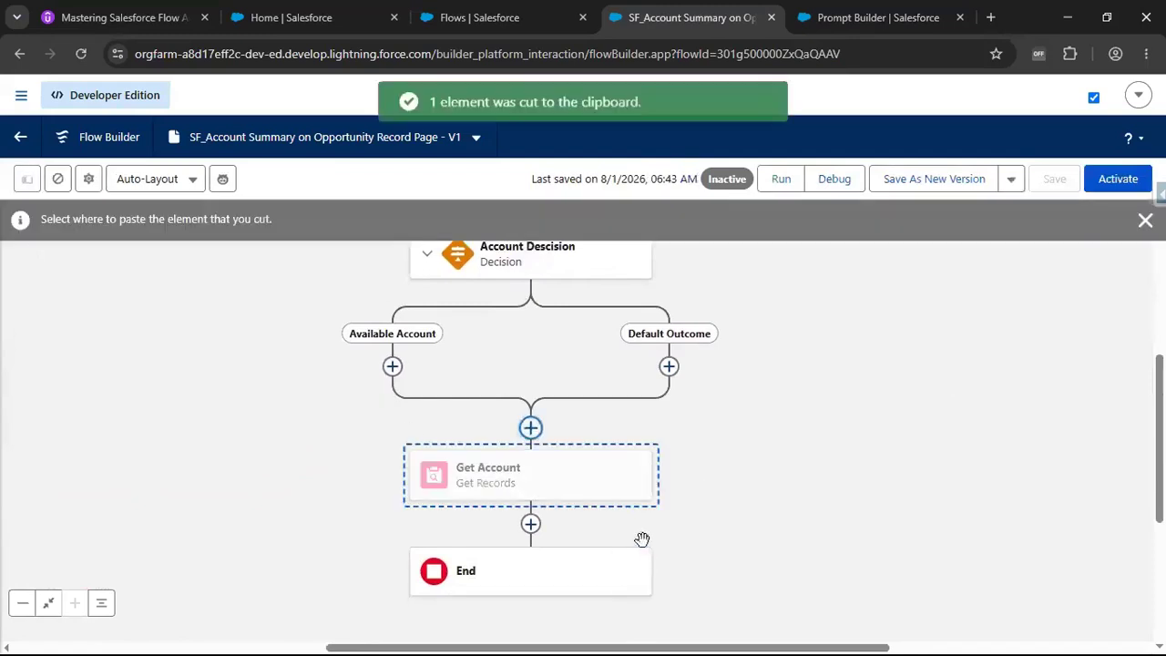
click(392, 366)
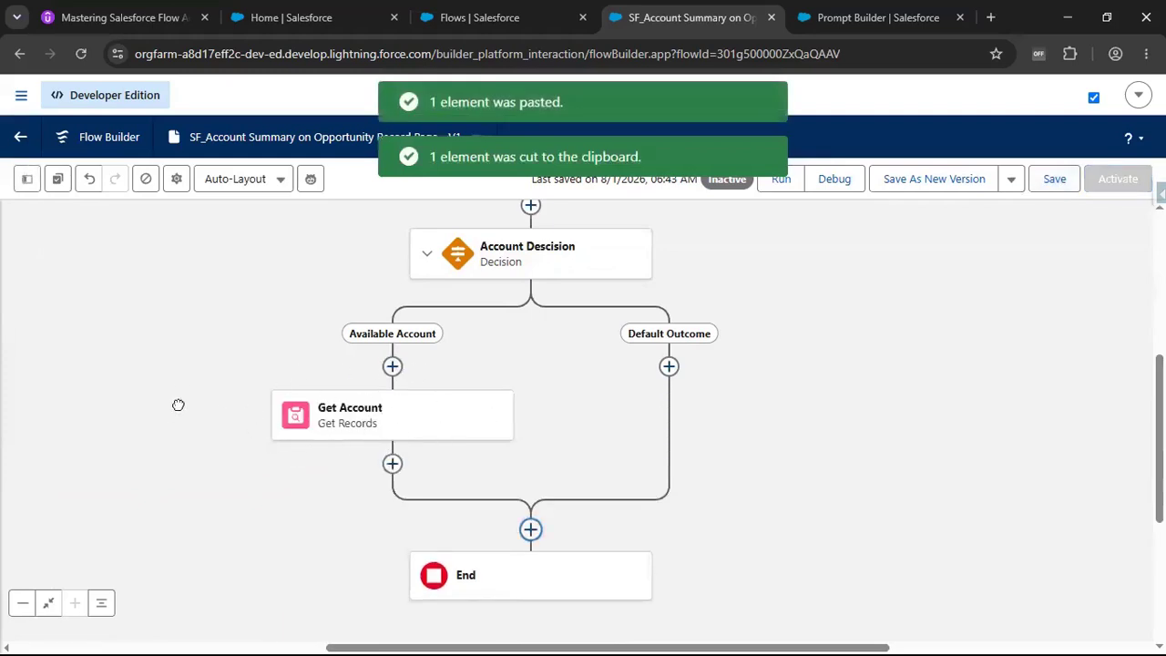
Step: Add an Action element after Get Account using the "Account Summary on Opportunity Record Page" prompt template action
drag(177, 403, 198, 364)
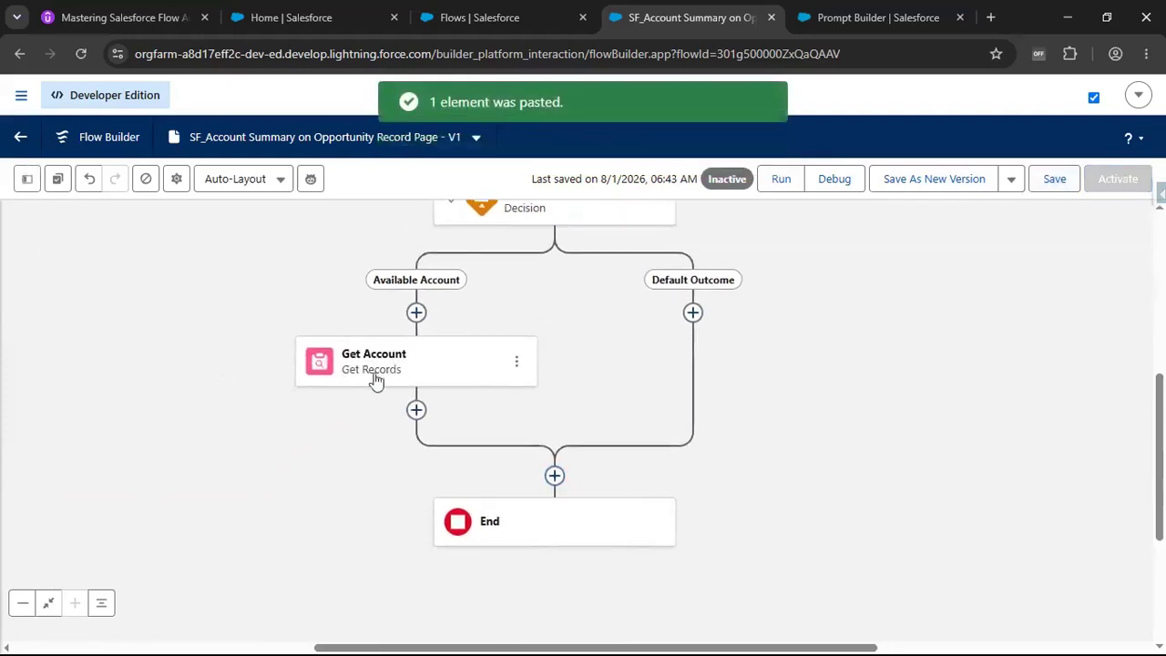
click(415, 410)
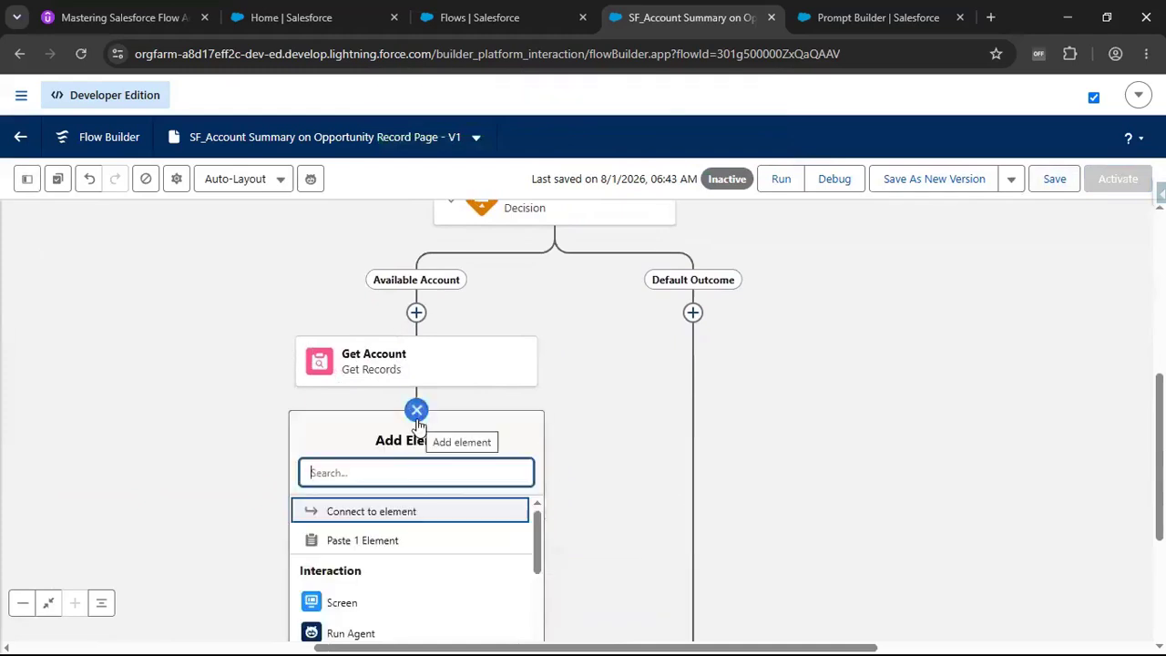
drag(830, 536, 806, 464)
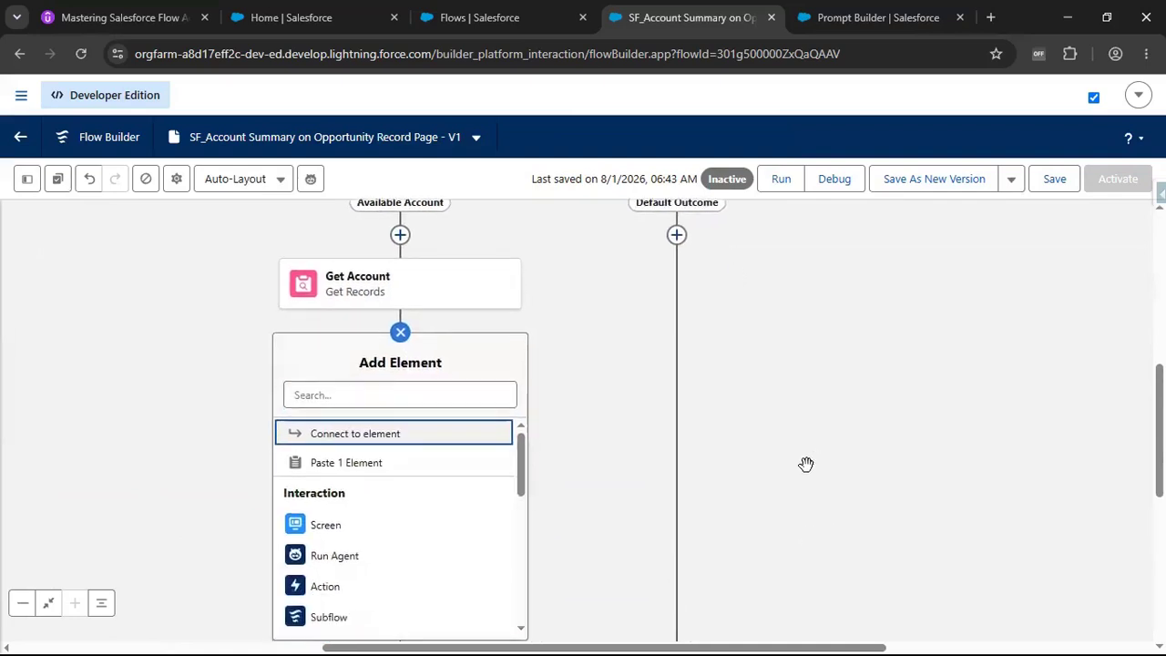
click(368, 594)
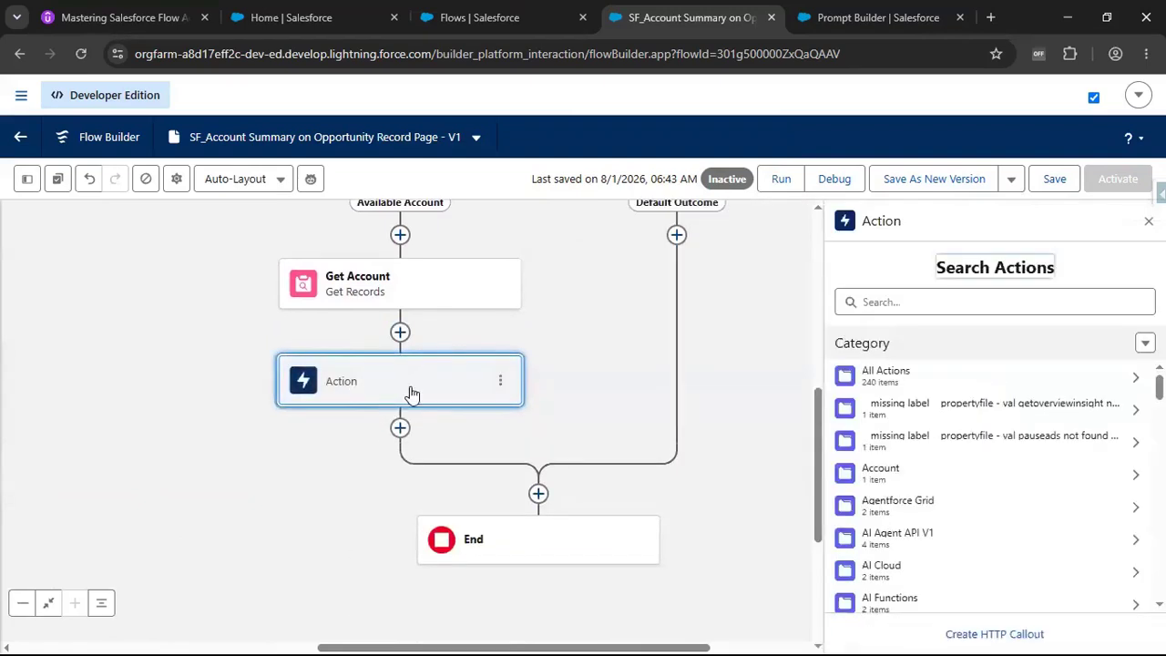
click(893, 303)
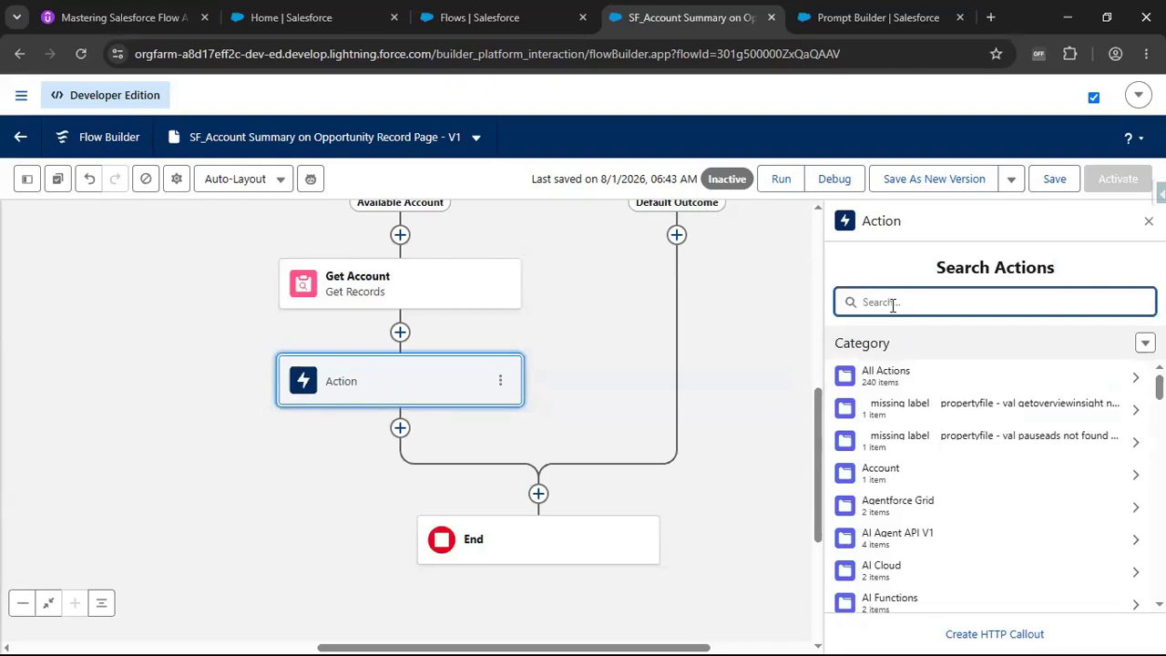
text(Account)
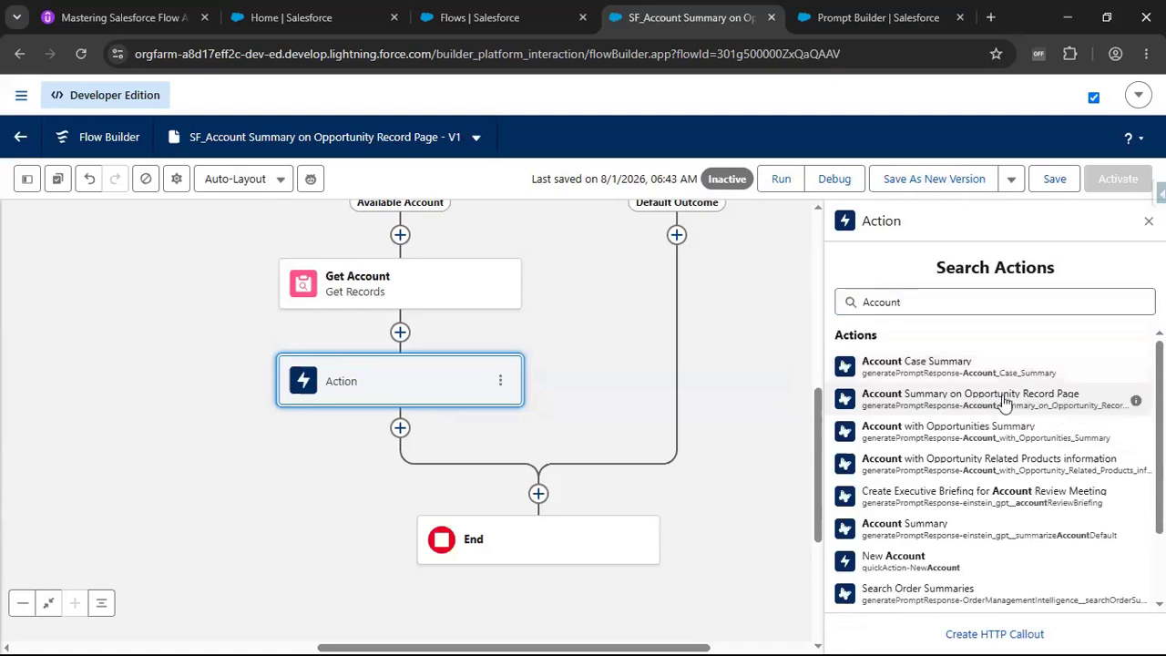
click(1002, 399)
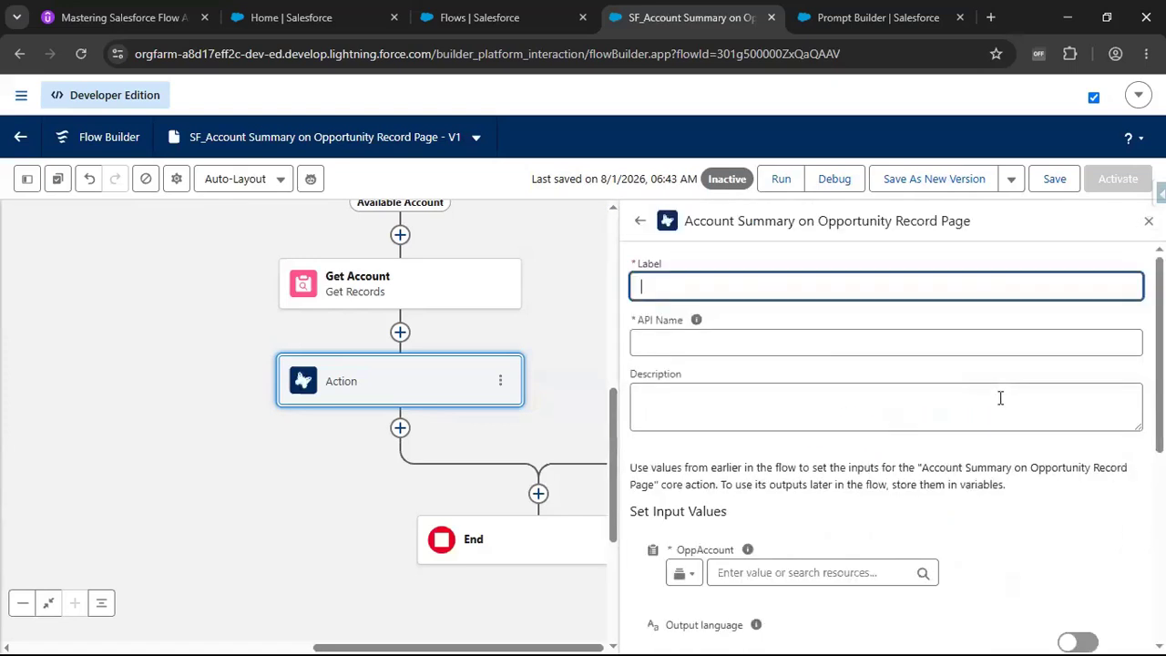
Step: Label the new action "Account Summary on Opportunity Record Page", copying the name from its title
drag(683, 220, 1048, 236)
key(ctrl+c)
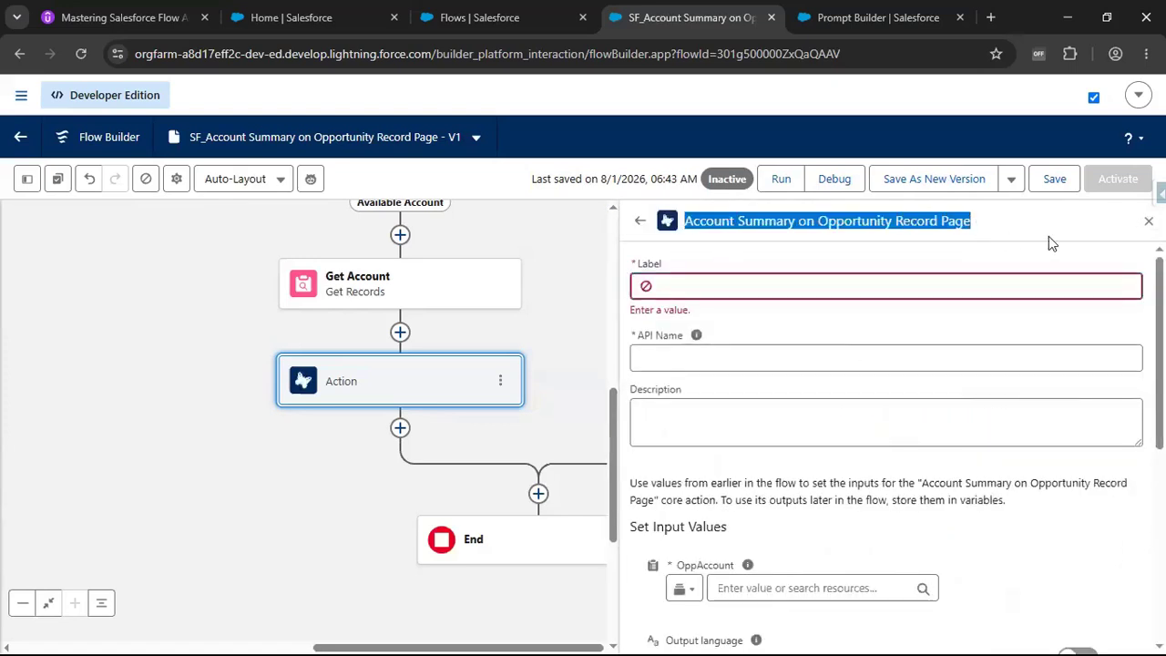
click(870, 282)
key(ctrl+v)
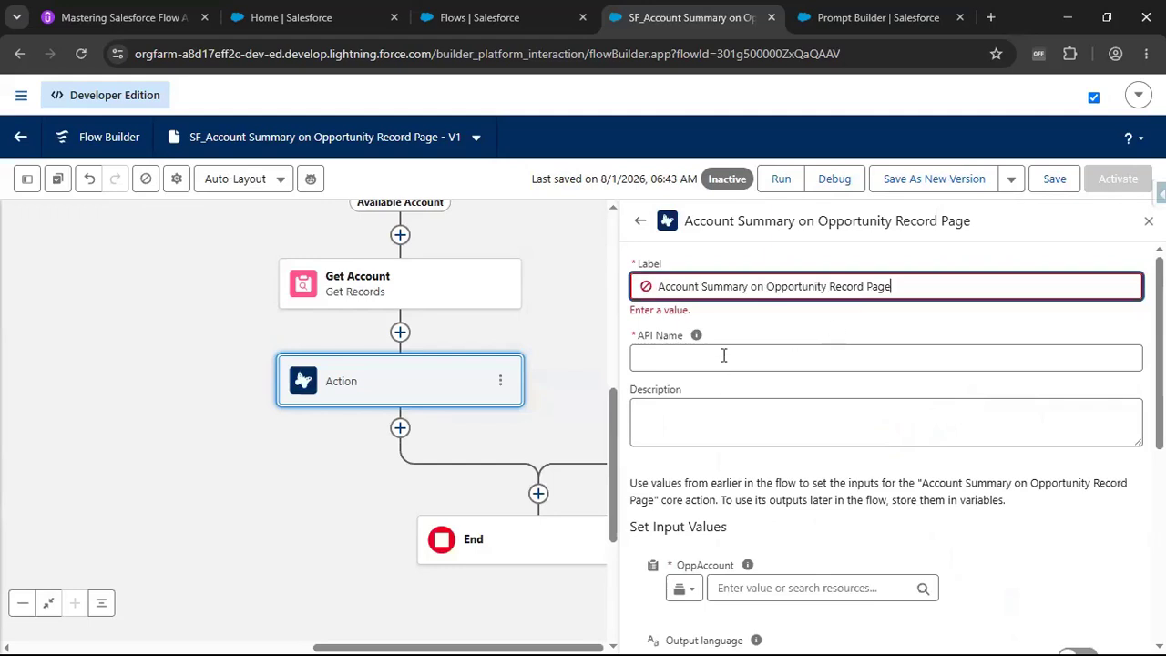
click(726, 355)
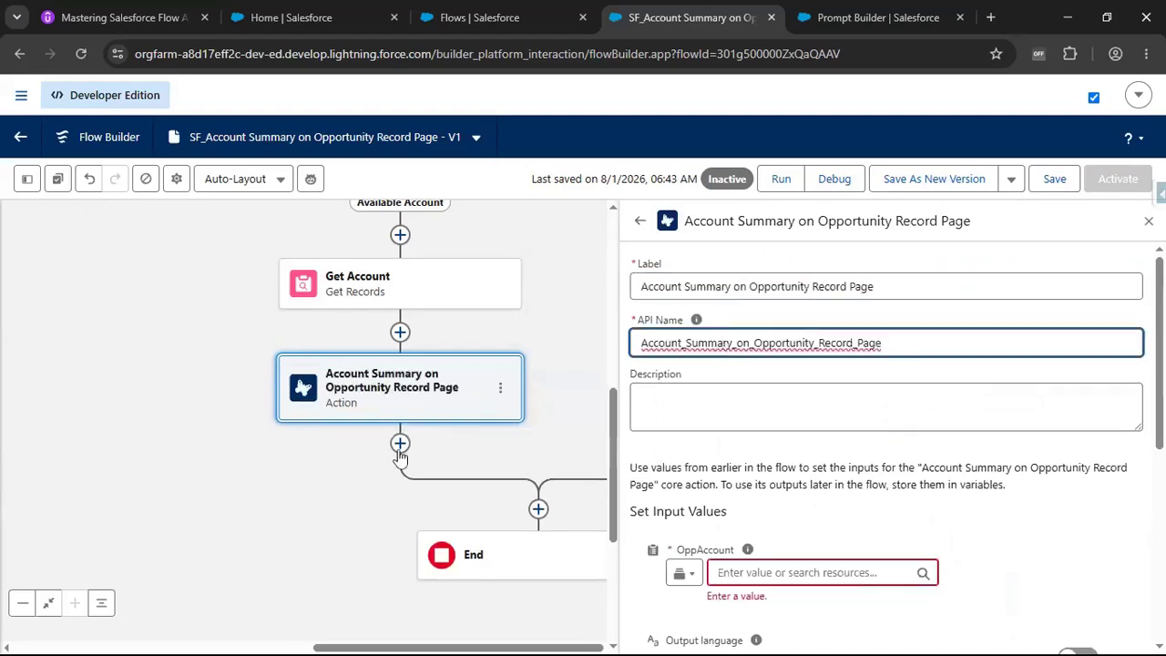
click(644, 288)
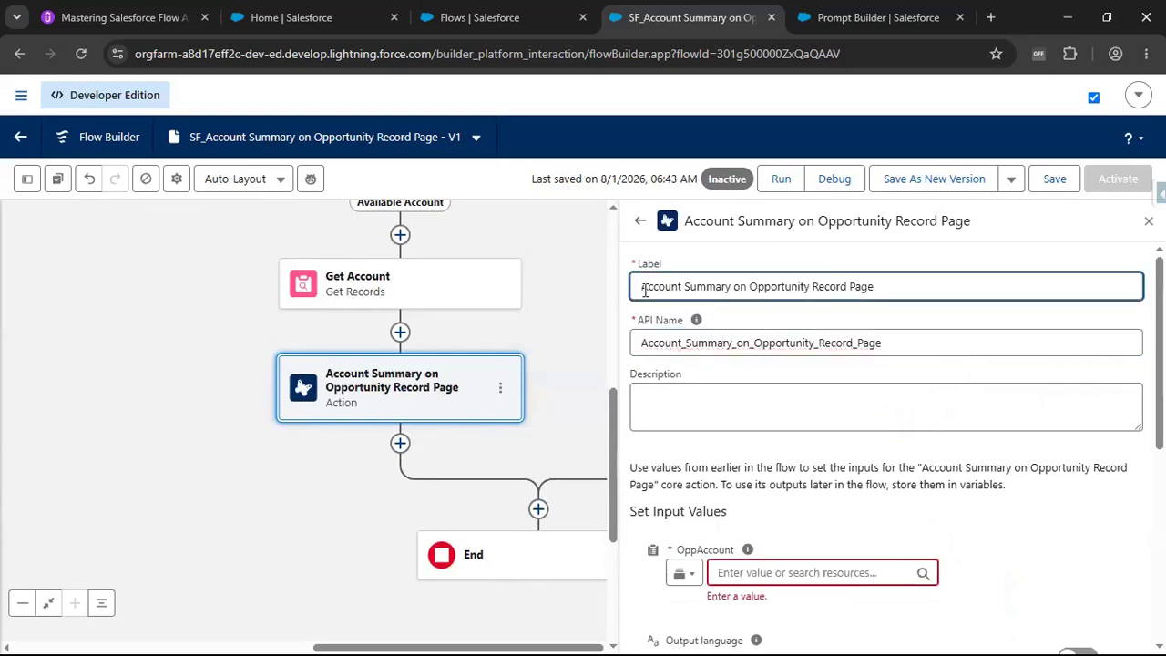
text(SF)
key(BackSpace)
key(BackSpace)
Step: Set the action's OppAccount input value to the entire Account record from Get Account
scroll(1096, 503, down, 2)
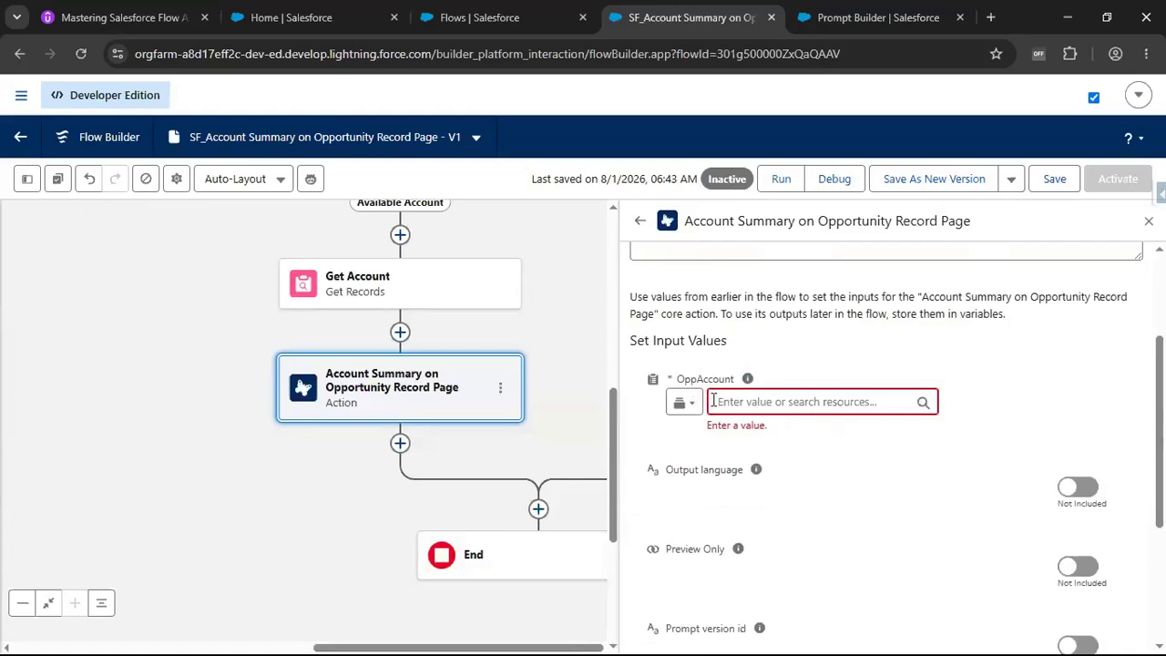
click(854, 405)
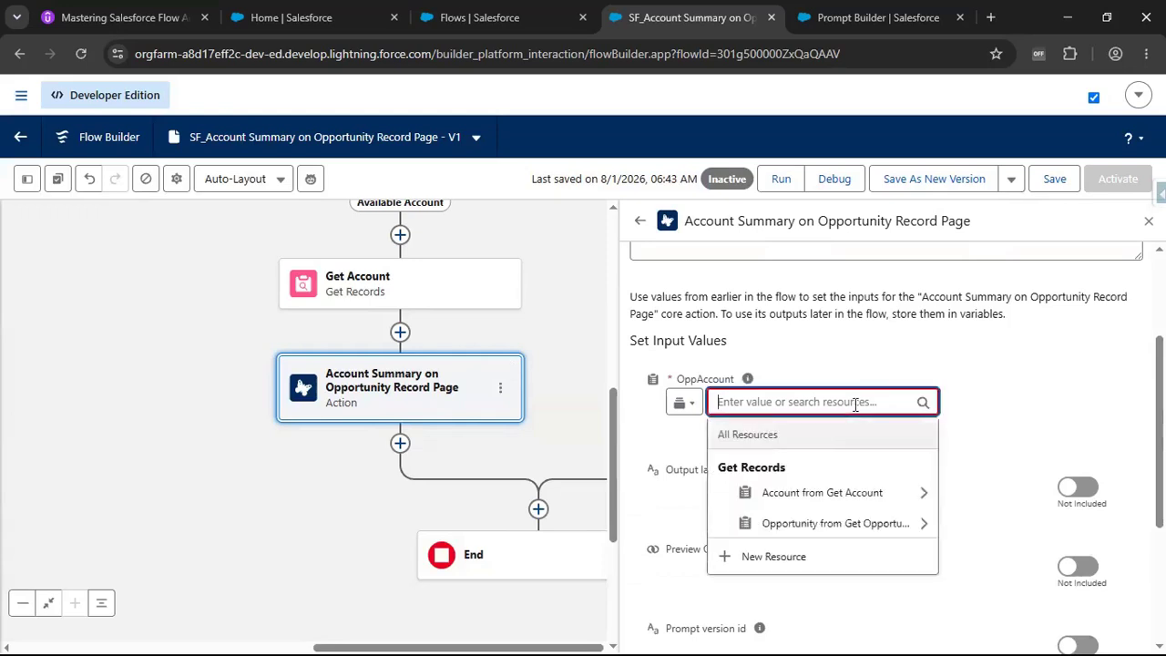
click(830, 495)
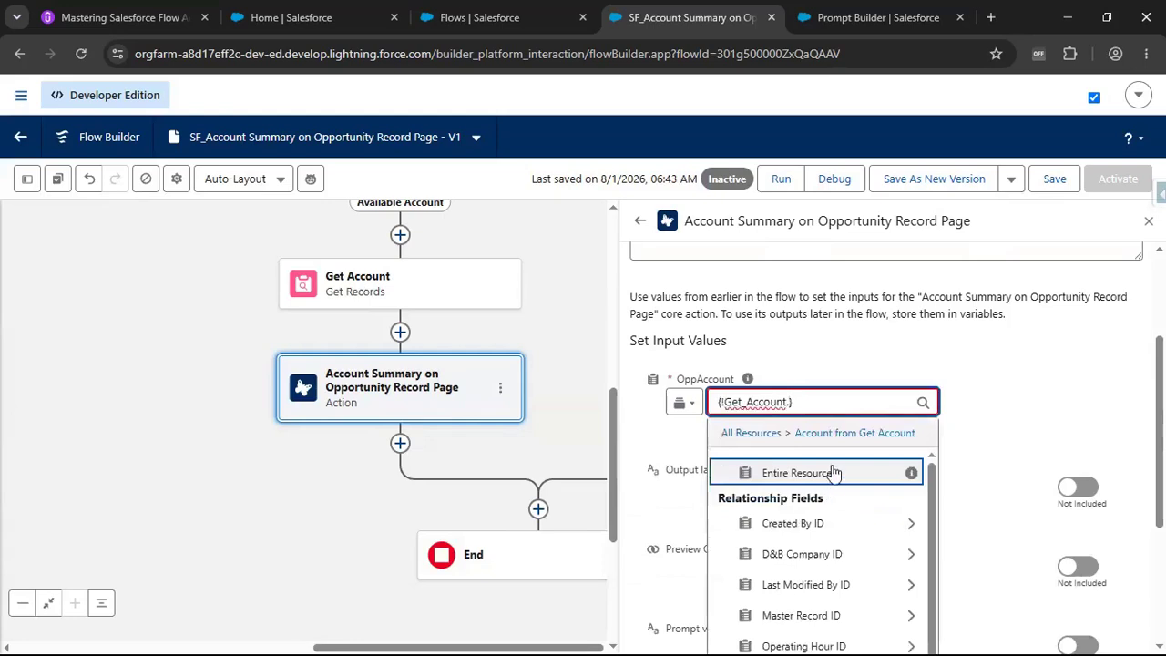
click(1058, 425)
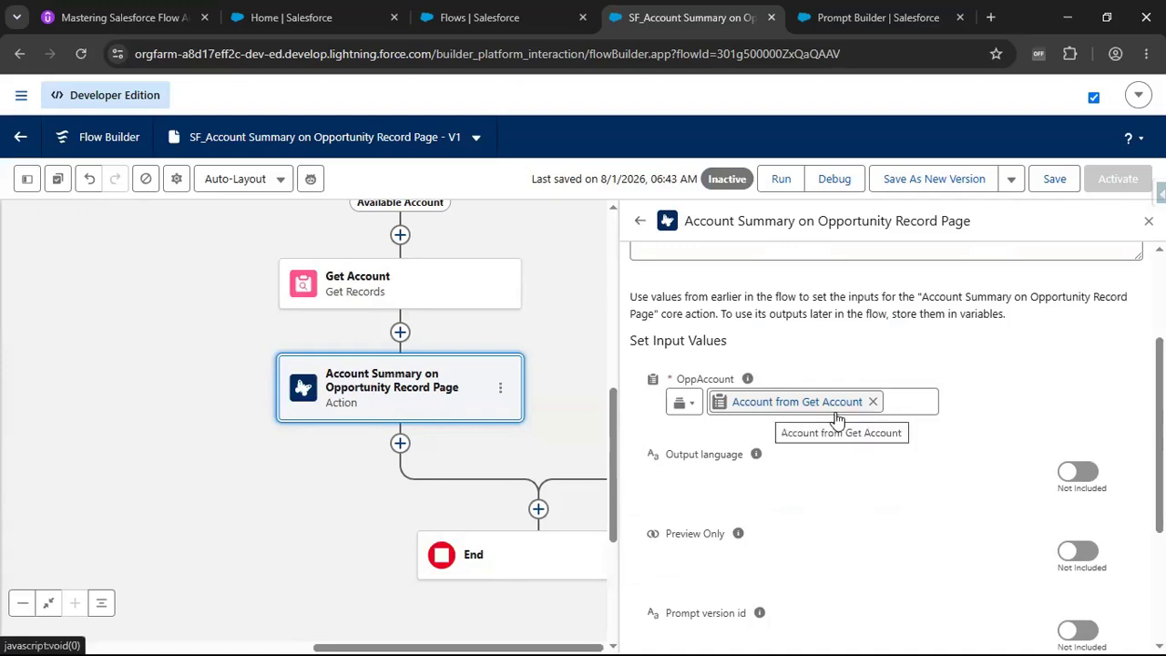
Step: Check how the prompt template in Prompt Builder uses the OppAccount input, then return to the flow
click(852, 18)
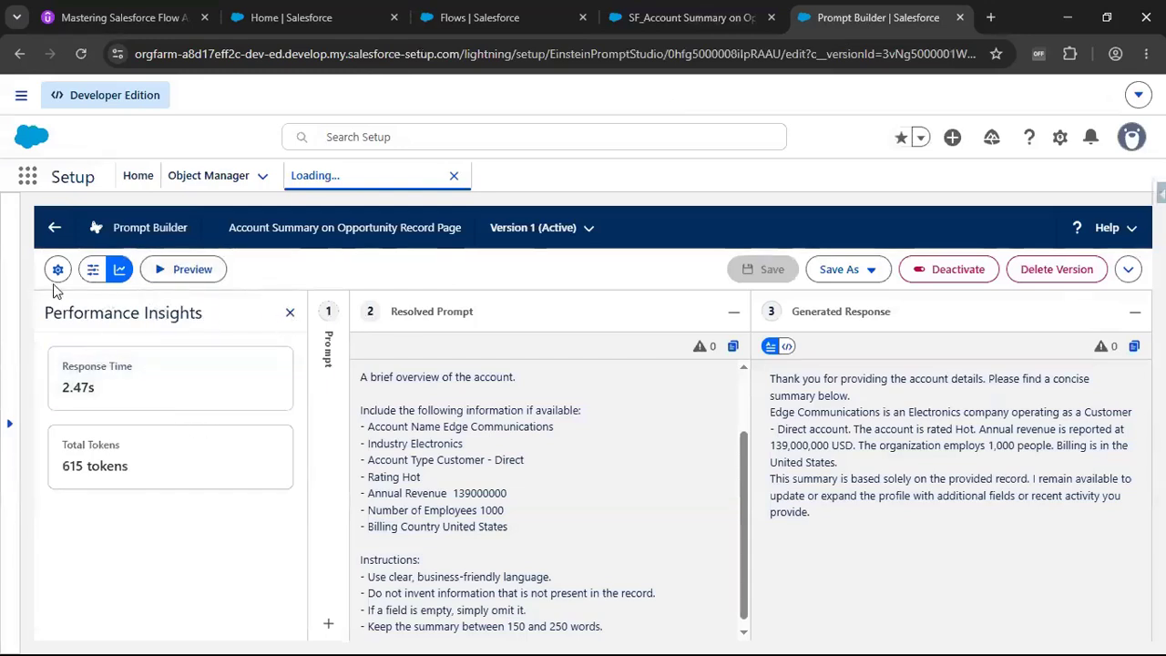
click(330, 350)
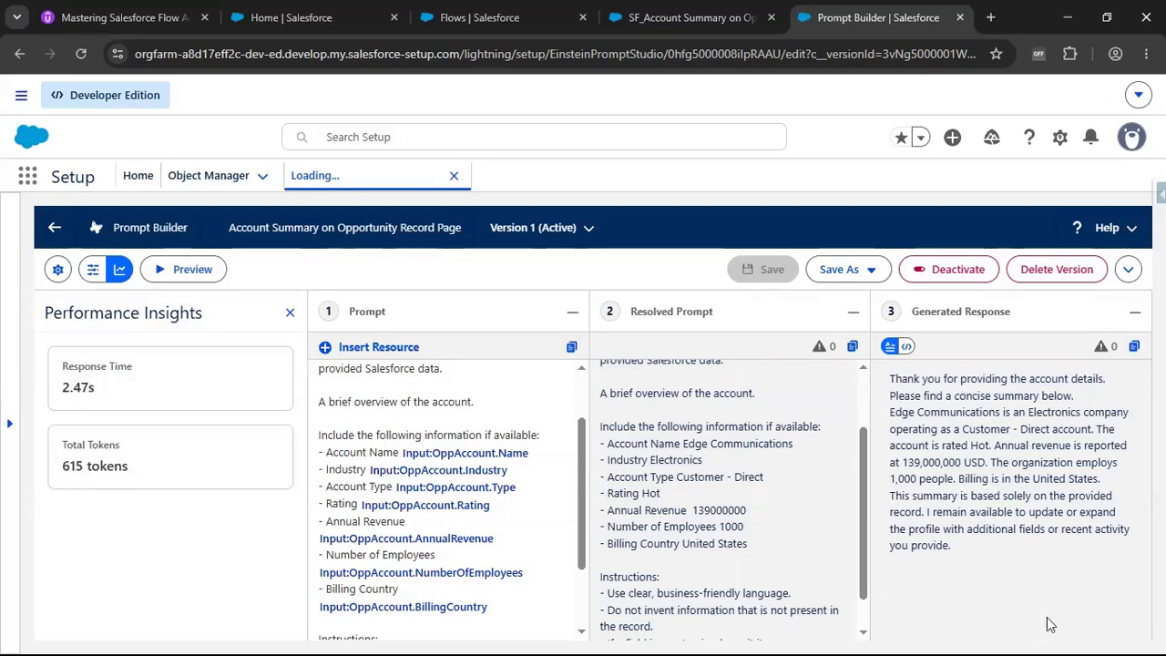
click(664, 27)
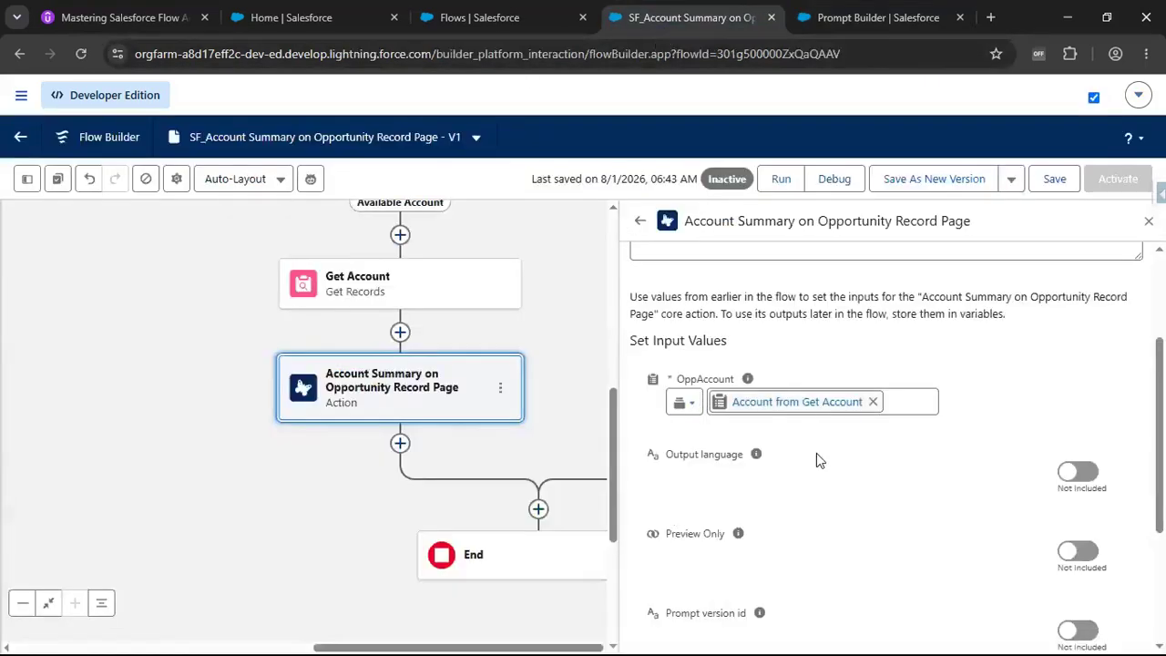
Step: Close the prompt action's settings and save the flow
scroll(840, 481, down, 1)
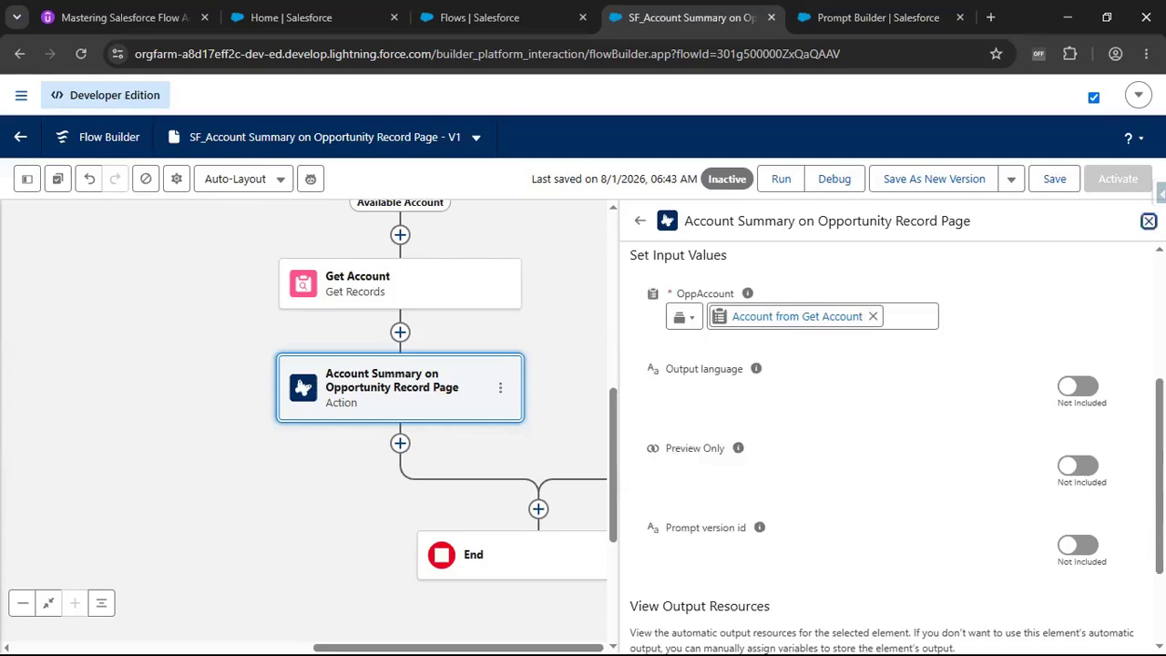
click(1149, 222)
click(1062, 186)
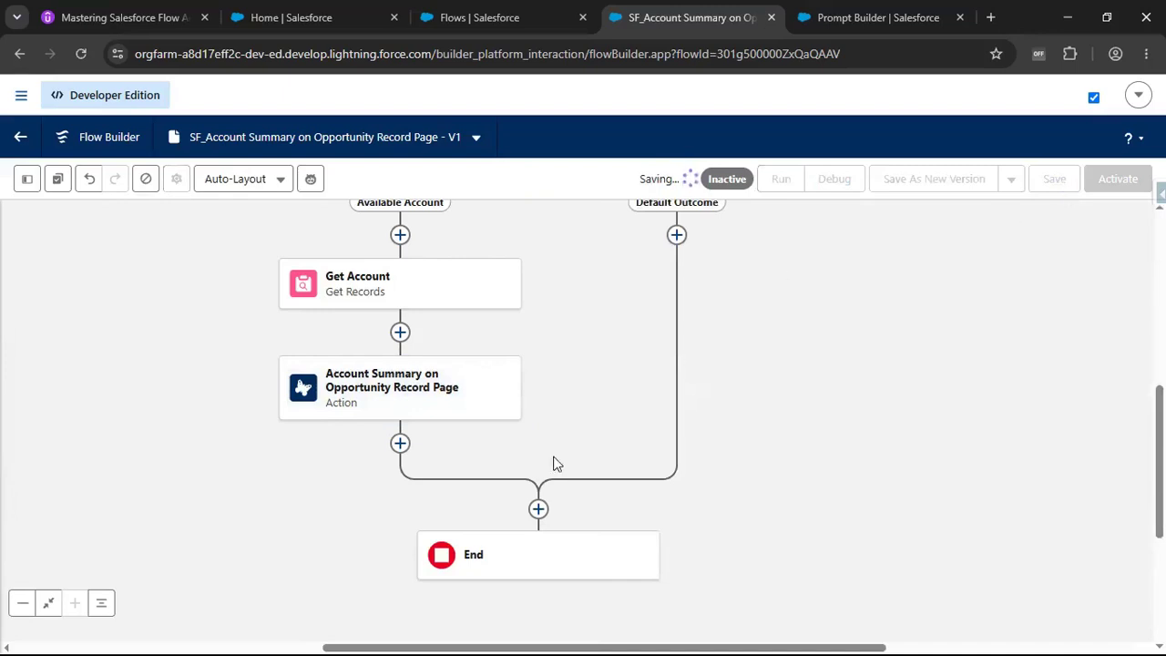
Step: Add a Screen element after the prompt action, labelled "Account Summary" with the API name Account_Summary
click(399, 443)
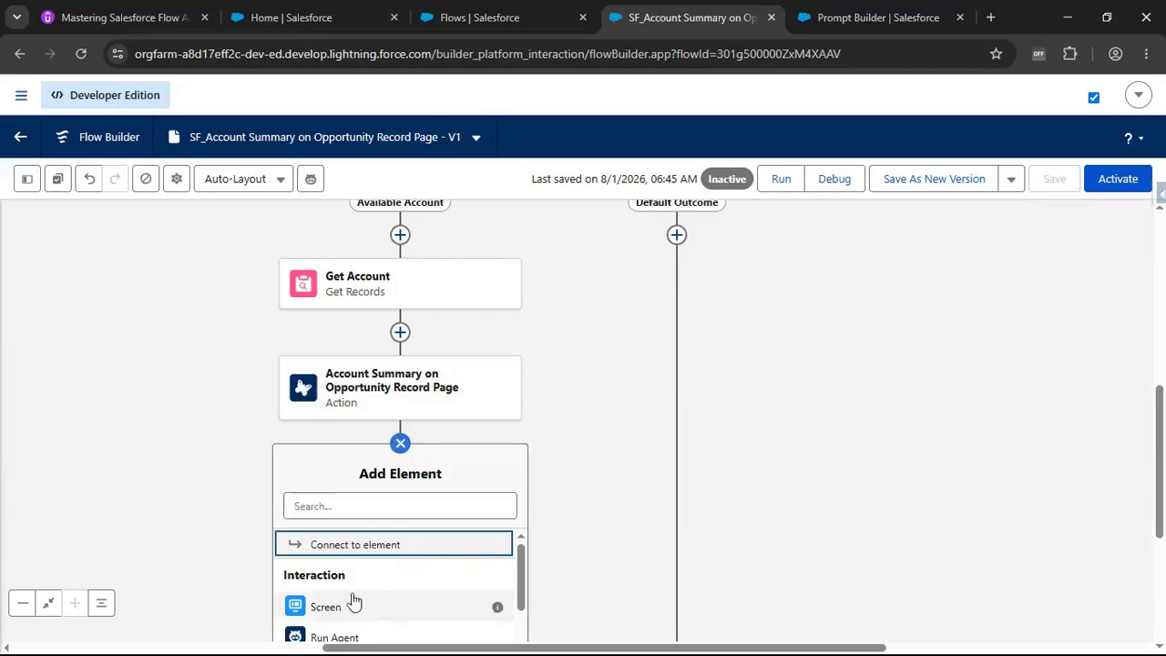
click(330, 608)
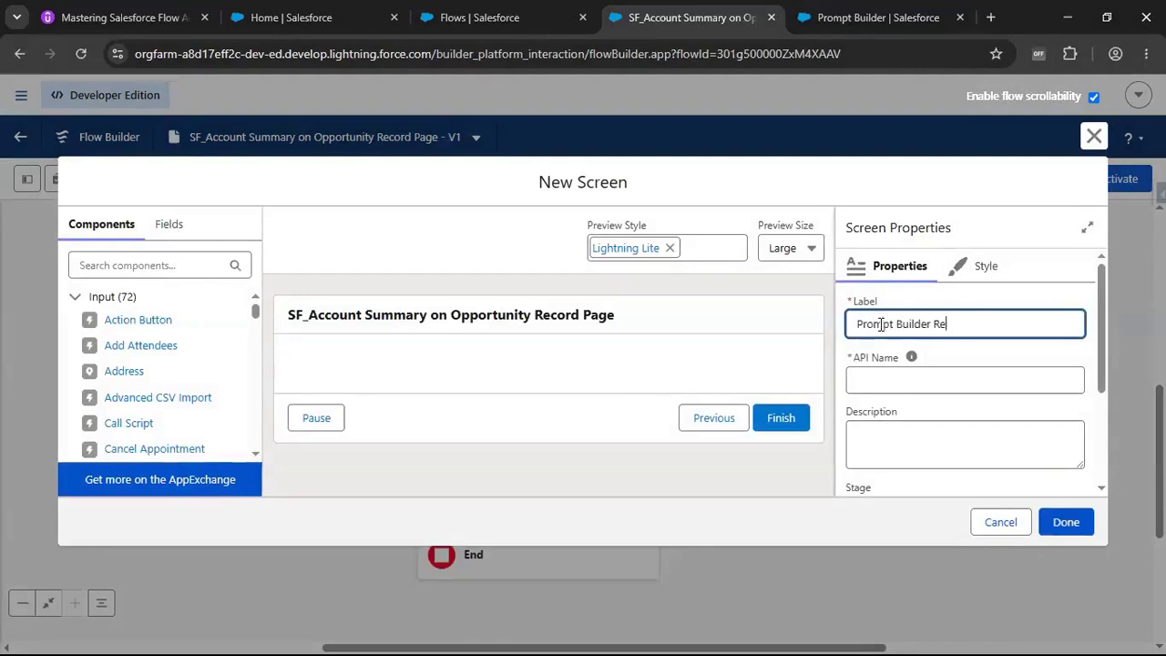
key(BackSpace)
key(BackSpace)
key(BackSpace)
key(BackSpace)
key(BackSpace)
key(BackSpace)
key(BackSpace)
key(BackSpace)
key(BackSpace)
key(BackSpace)
key(BackSpace)
key(BackSpace)
key(BackSpace)
key(BackSpace)
key(BackSpace)
key(BackSpace)
key(BackSpace)
click(861, 377)
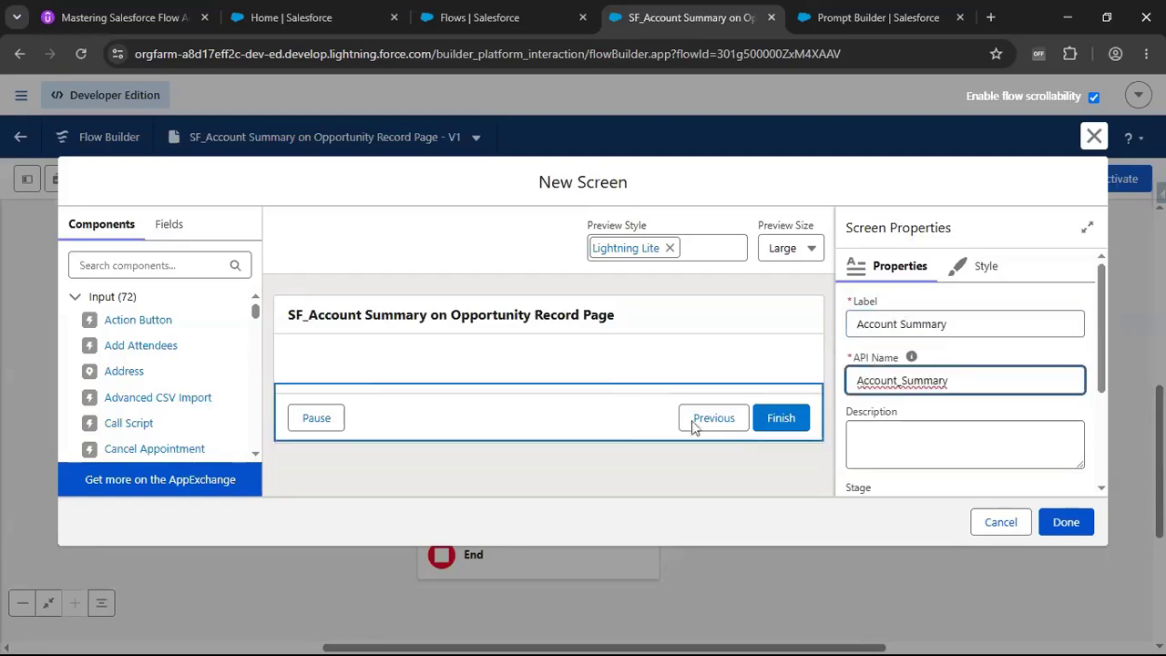
click(547, 324)
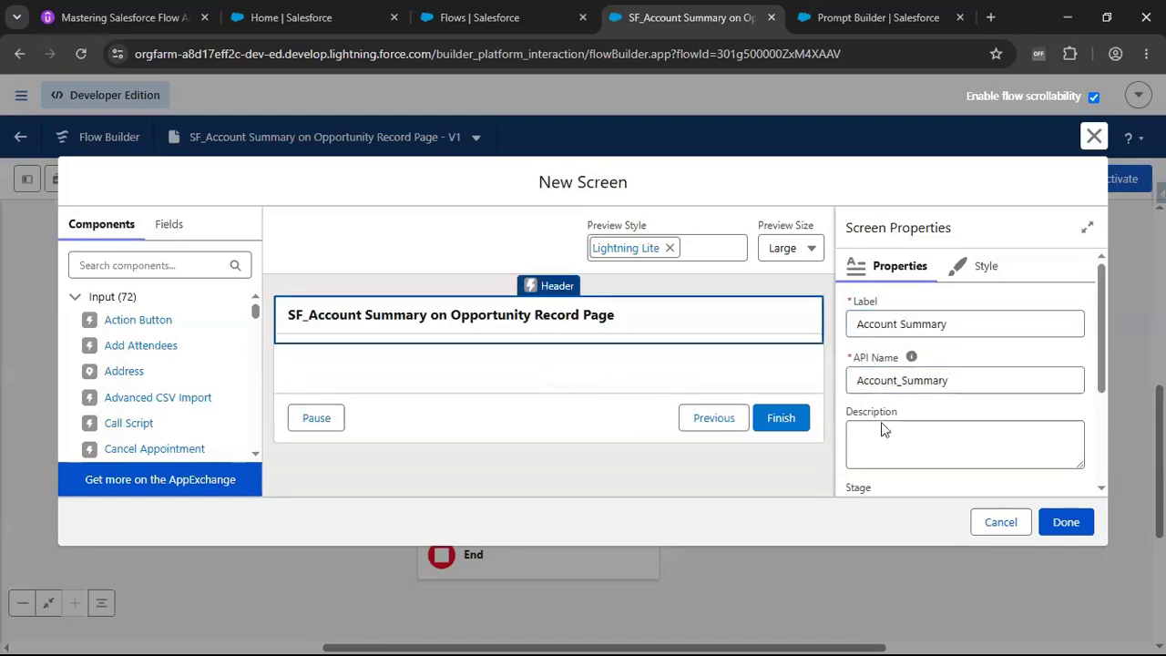
Step: Hide the header of the Account Summary screen
scroll(888, 428, down, 3)
click(851, 390)
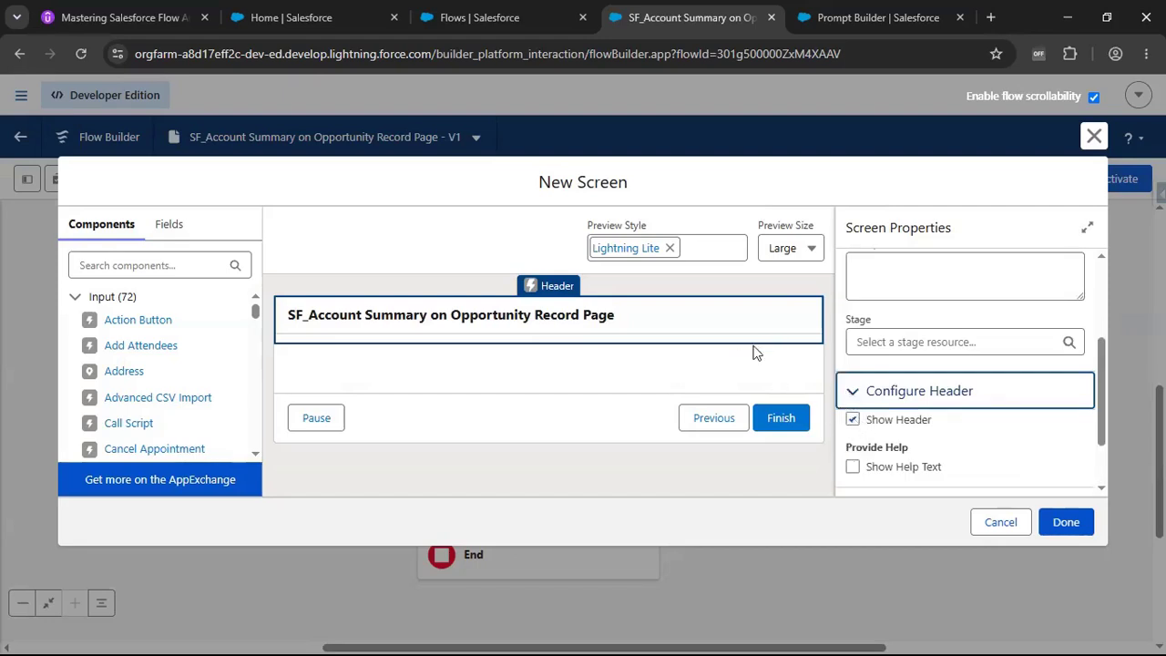
click(545, 325)
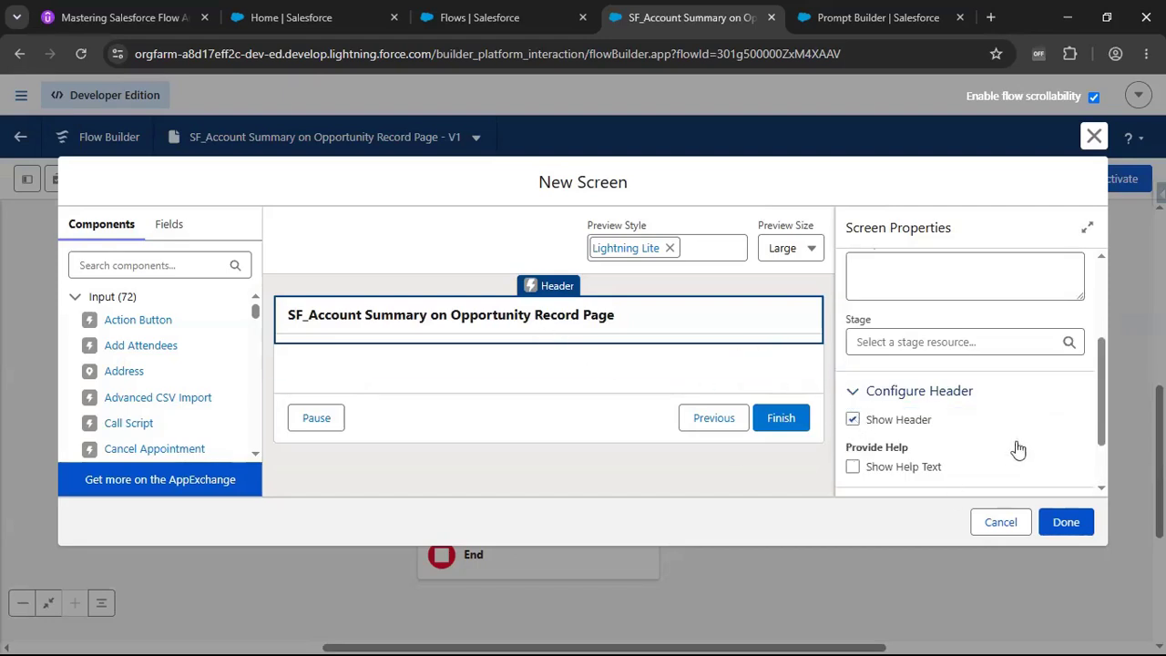
click(853, 394)
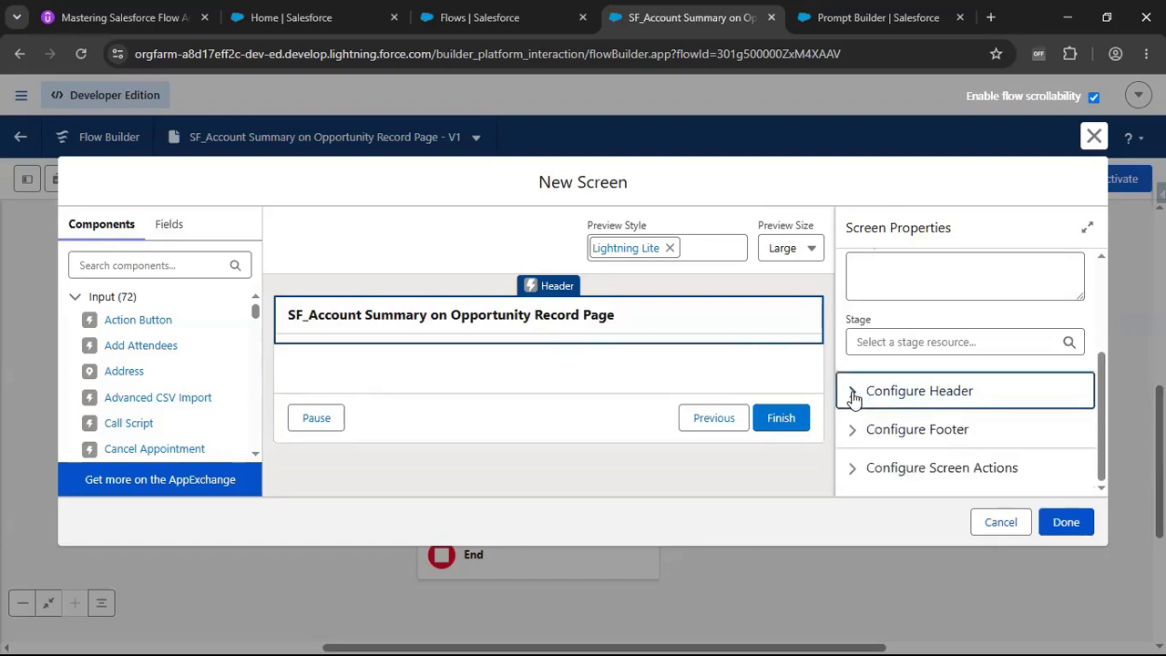
click(864, 430)
click(858, 399)
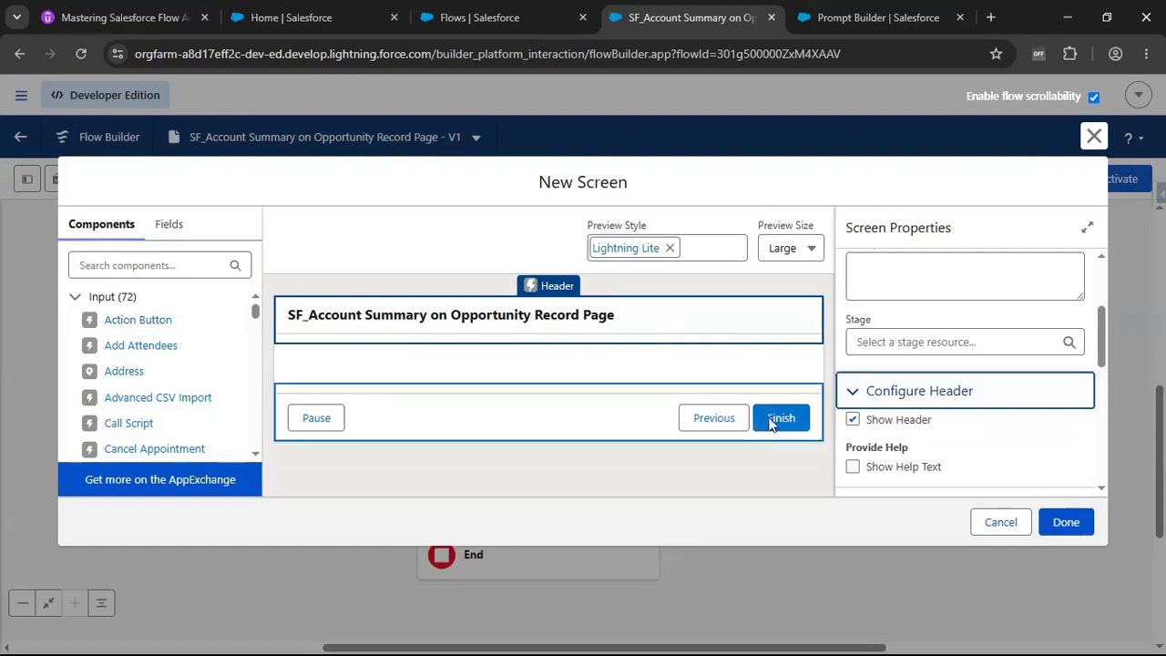
click(853, 419)
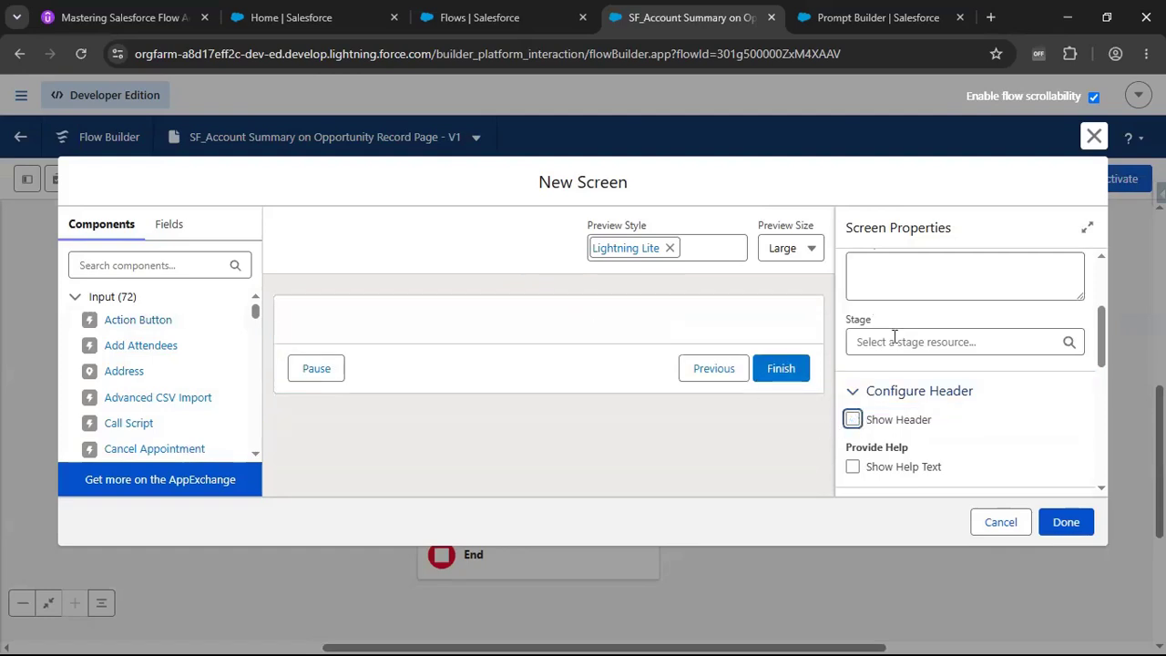
Step: Add a Display Text component to the screen with the API name accountSummaryText and the text "Account Summary:"
scroll(896, 330, up, 3)
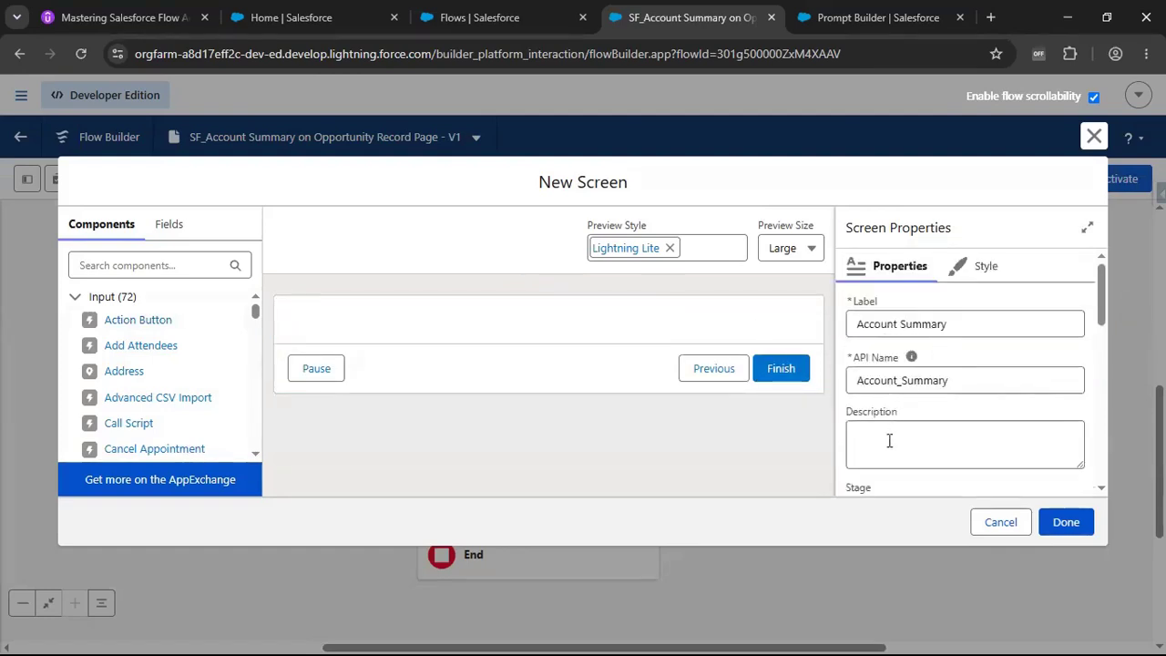
click(148, 266)
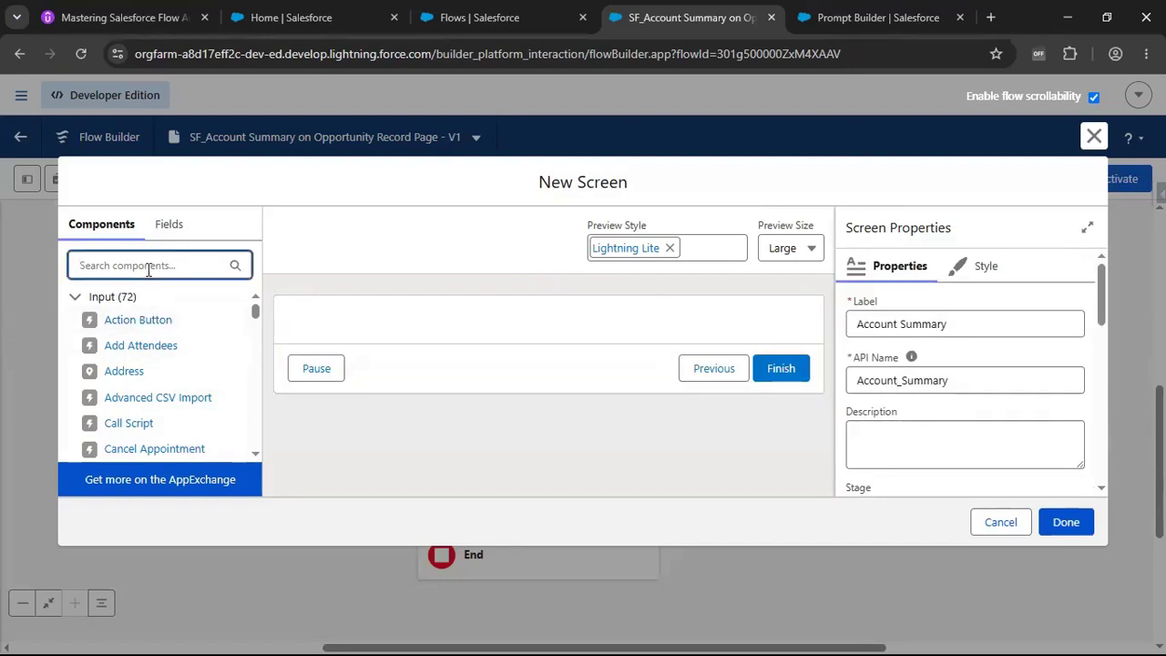
text(disp)
drag(150, 322, 507, 326)
click(919, 334)
text(accountSummaryText)
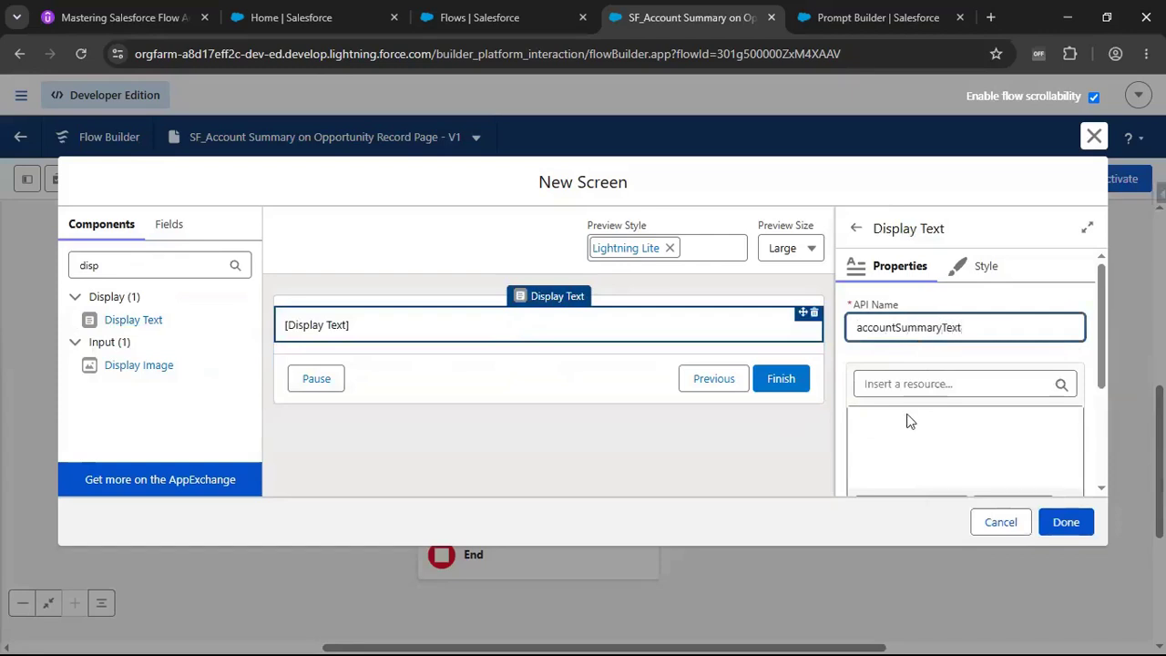
click(904, 429)
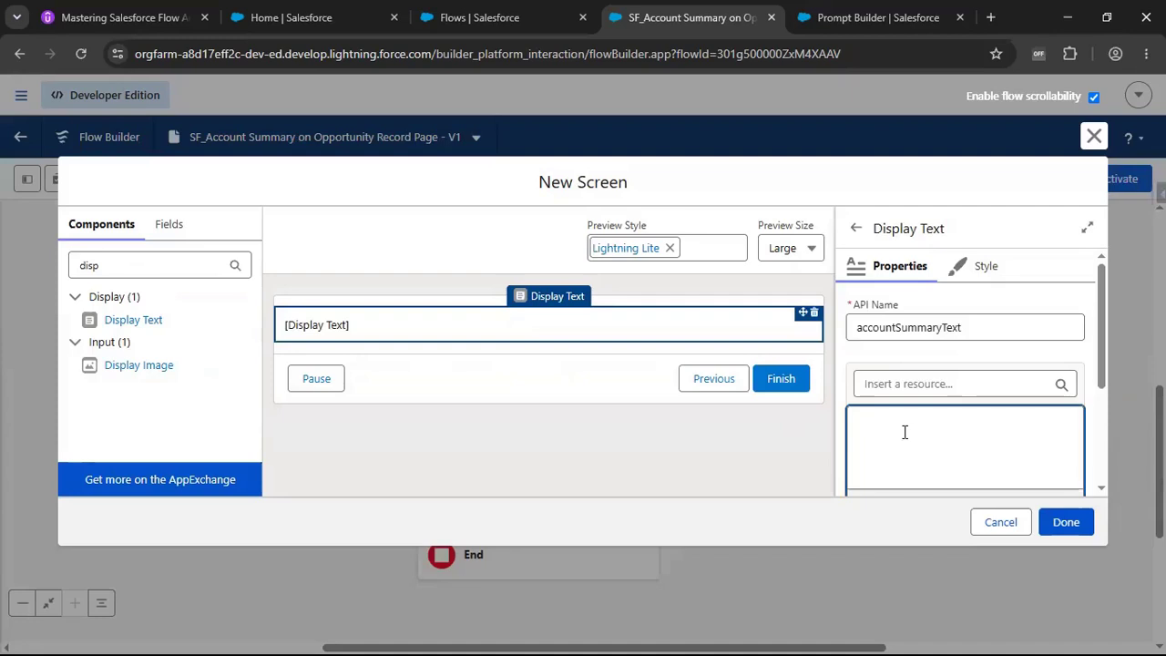
text(Account Summary)
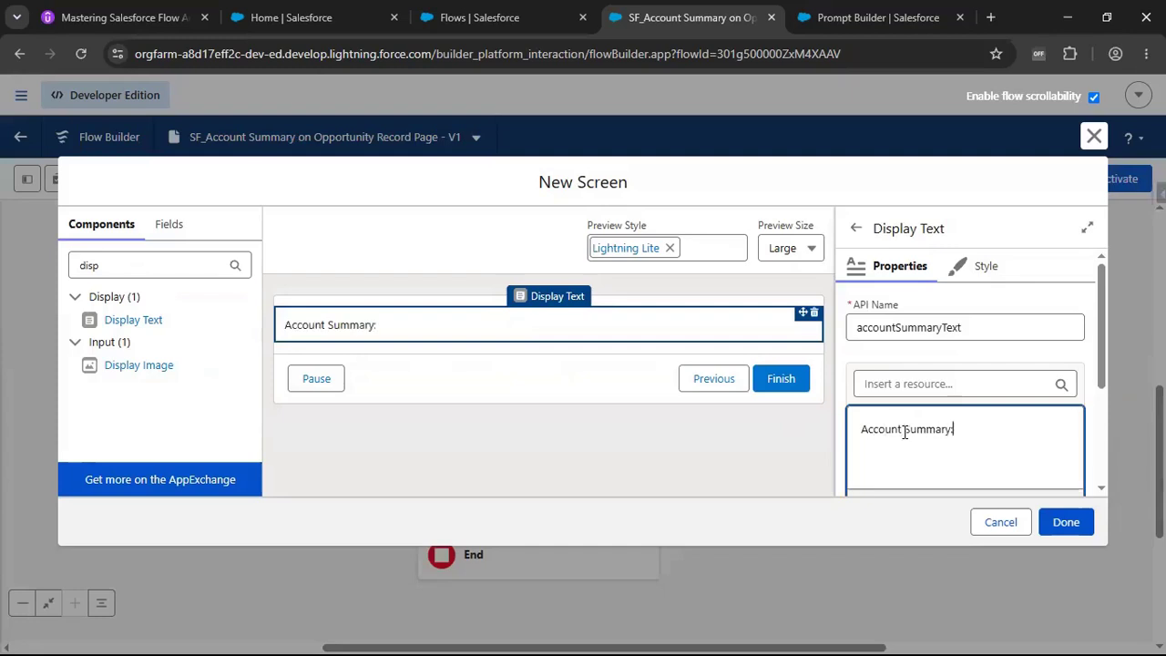
text(:)
Step: Format the "Account Summary:" text at font size 16, bold and underlined
triple_click(904, 429)
scroll(938, 423, down, 1)
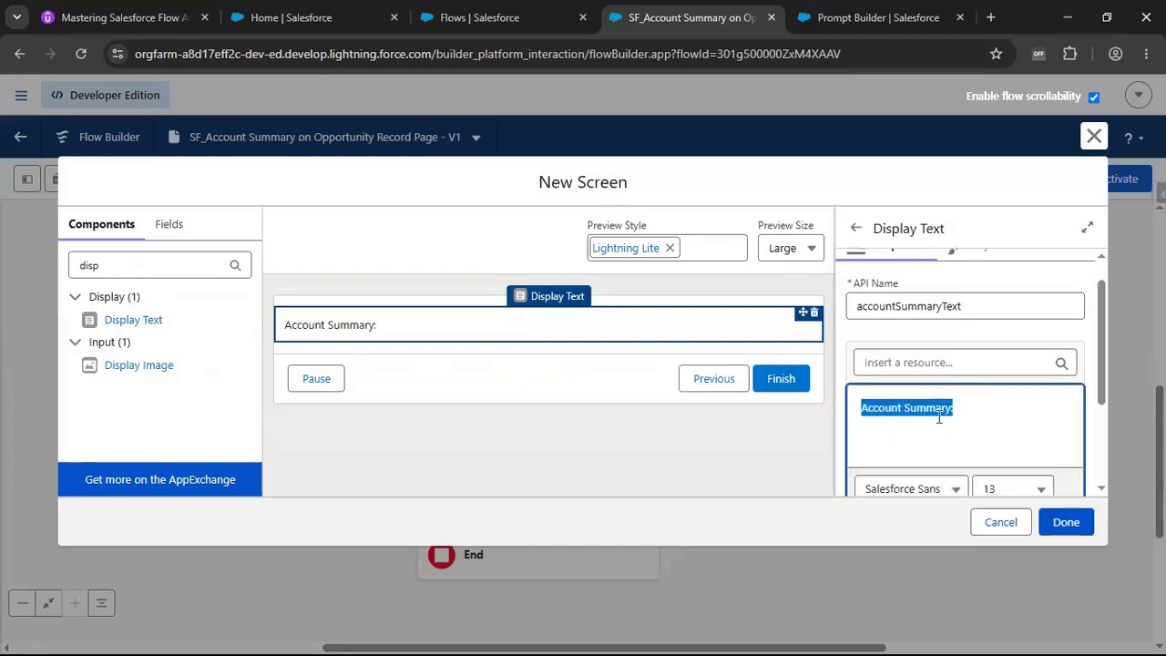
click(1041, 426)
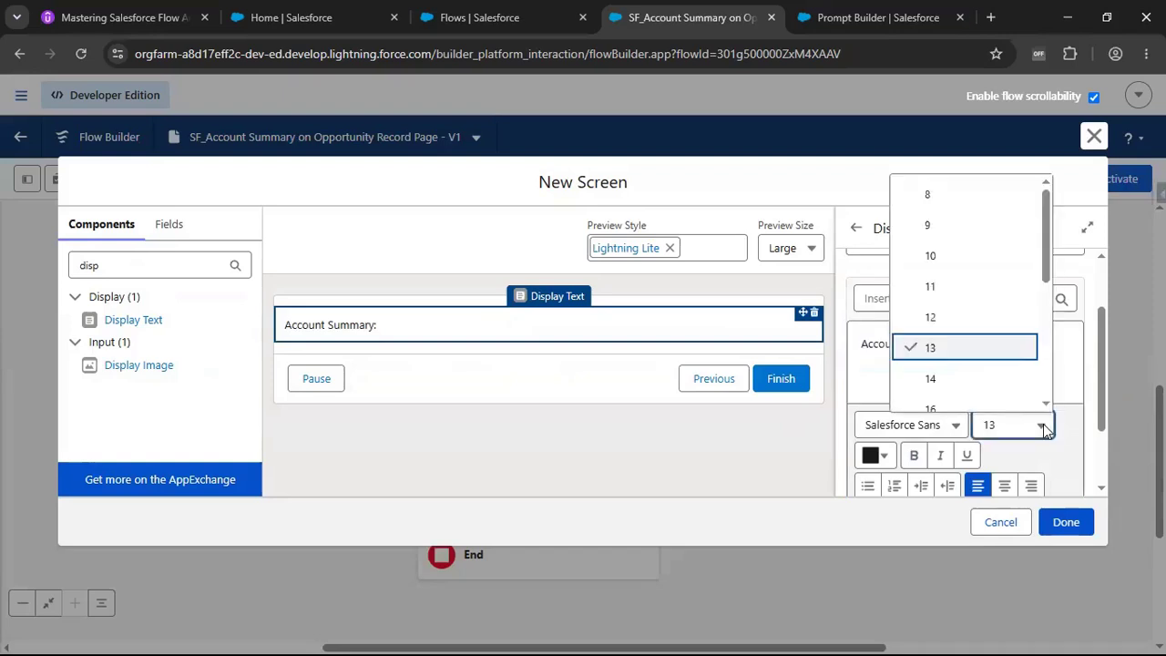
scroll(989, 389, down, 2)
click(971, 355)
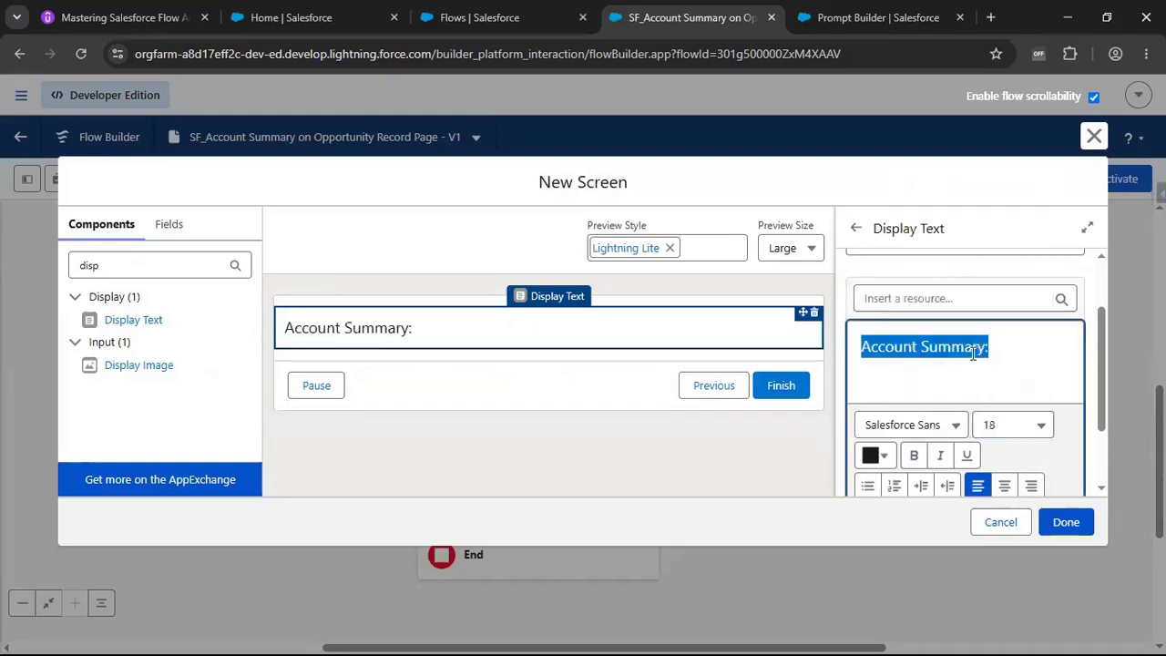
click(1039, 426)
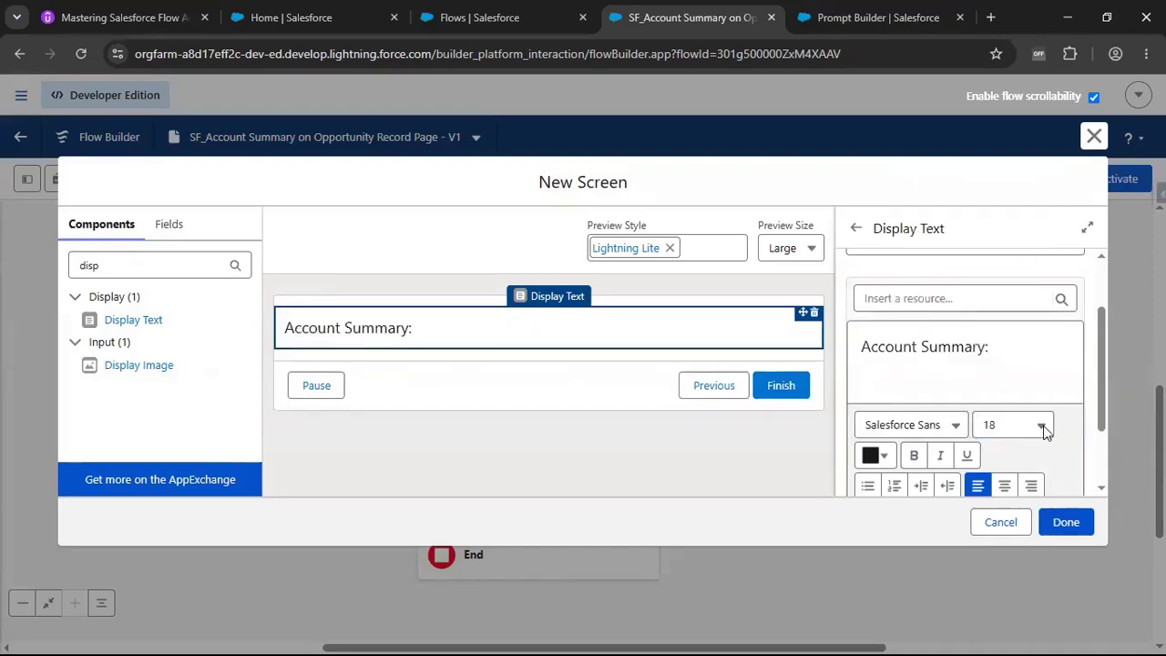
click(1020, 324)
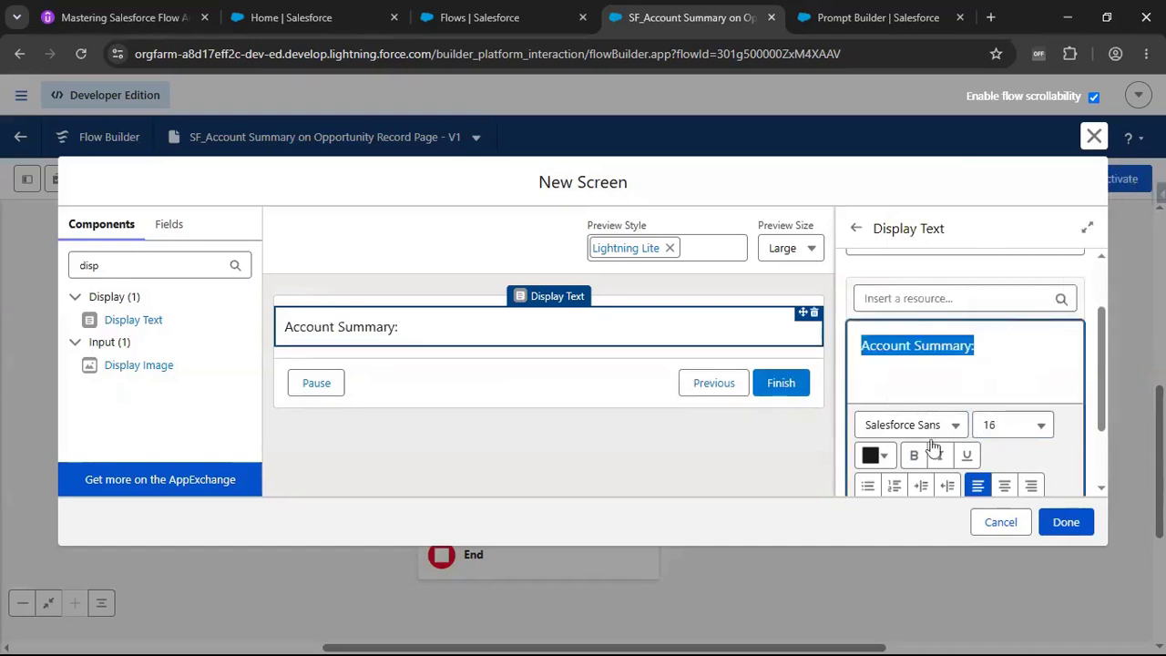
click(916, 456)
click(971, 460)
click(1014, 368)
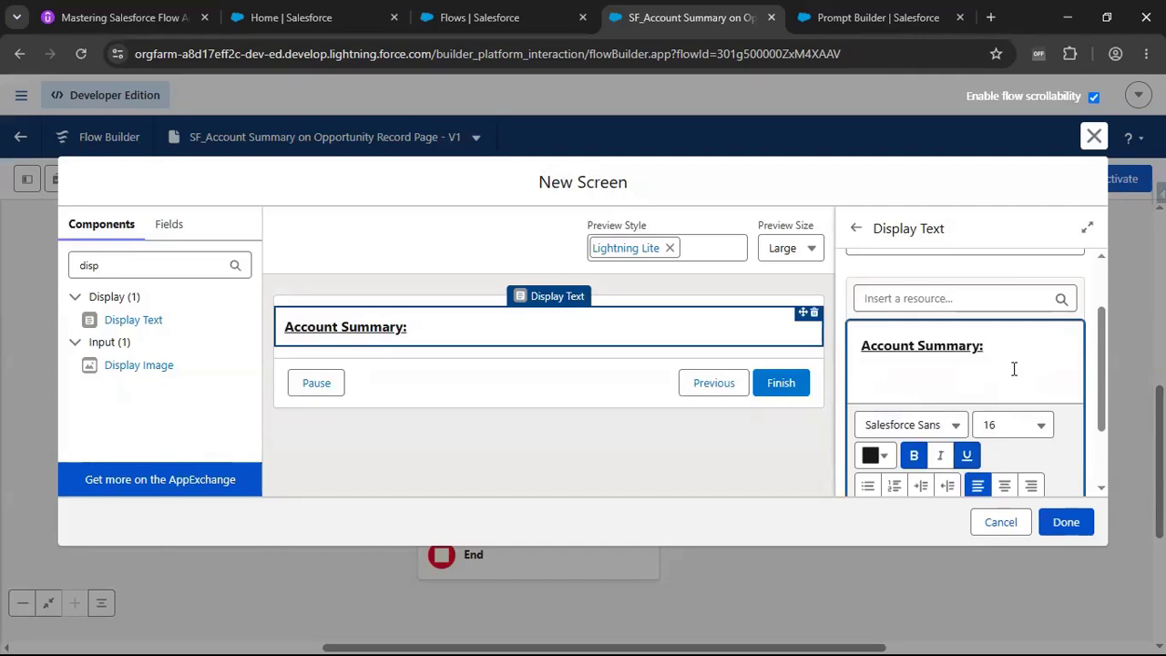
Step: Insert the Prompt Response output of the account summary action on a new line below the "Account Summary:" heading
key(Return)
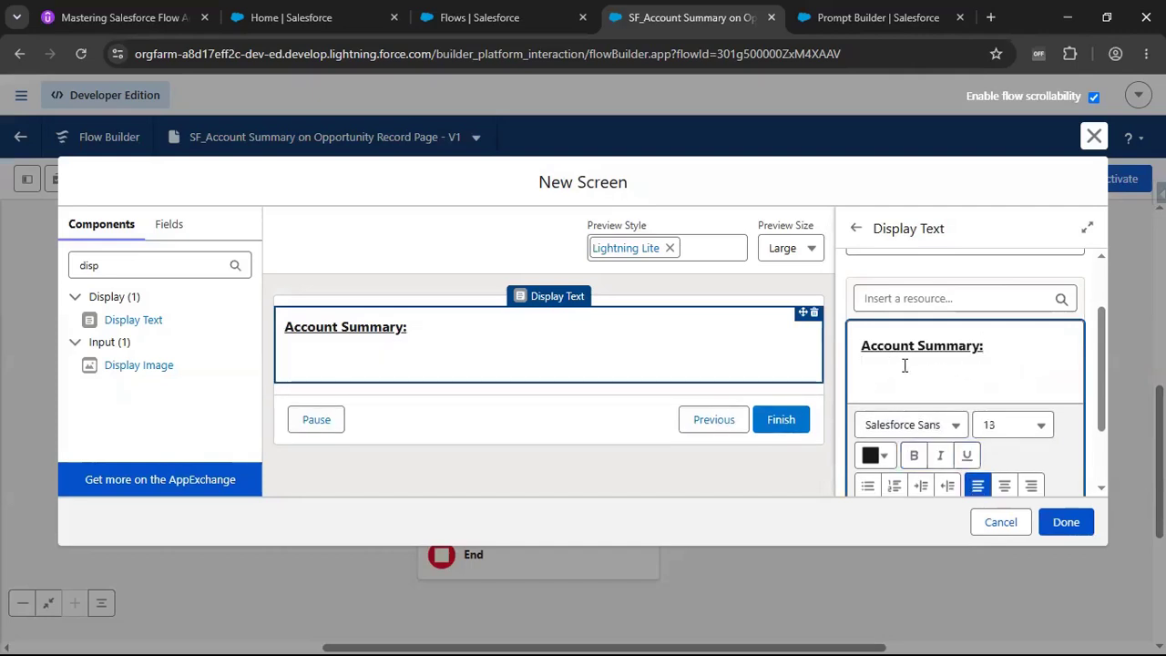
click(887, 306)
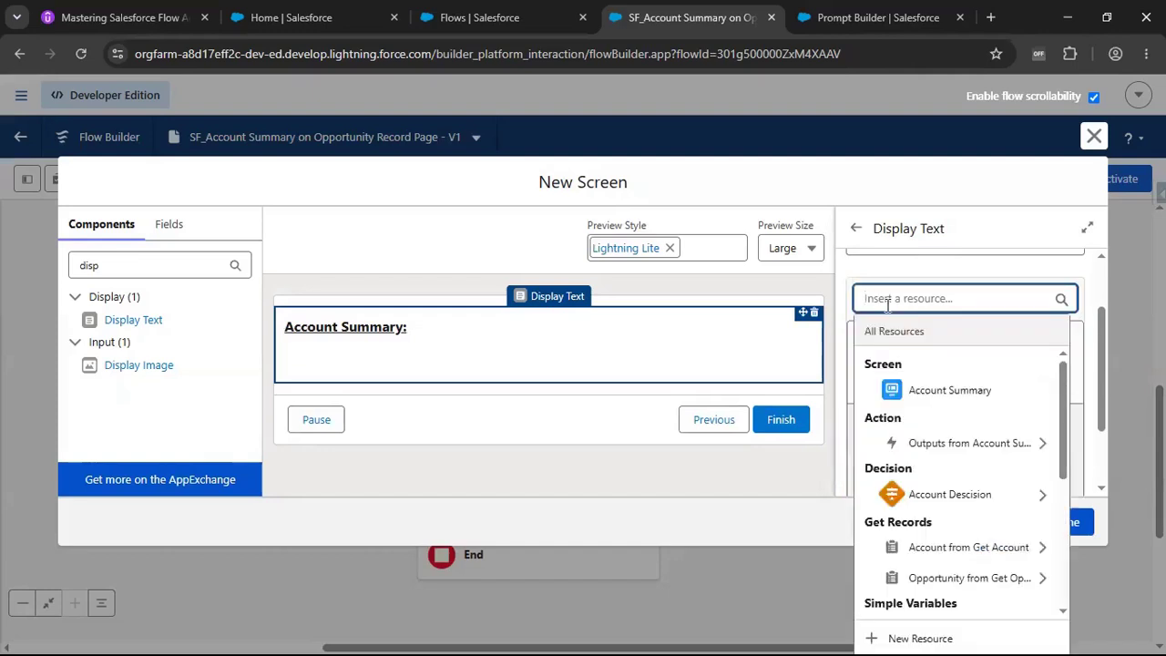
click(947, 445)
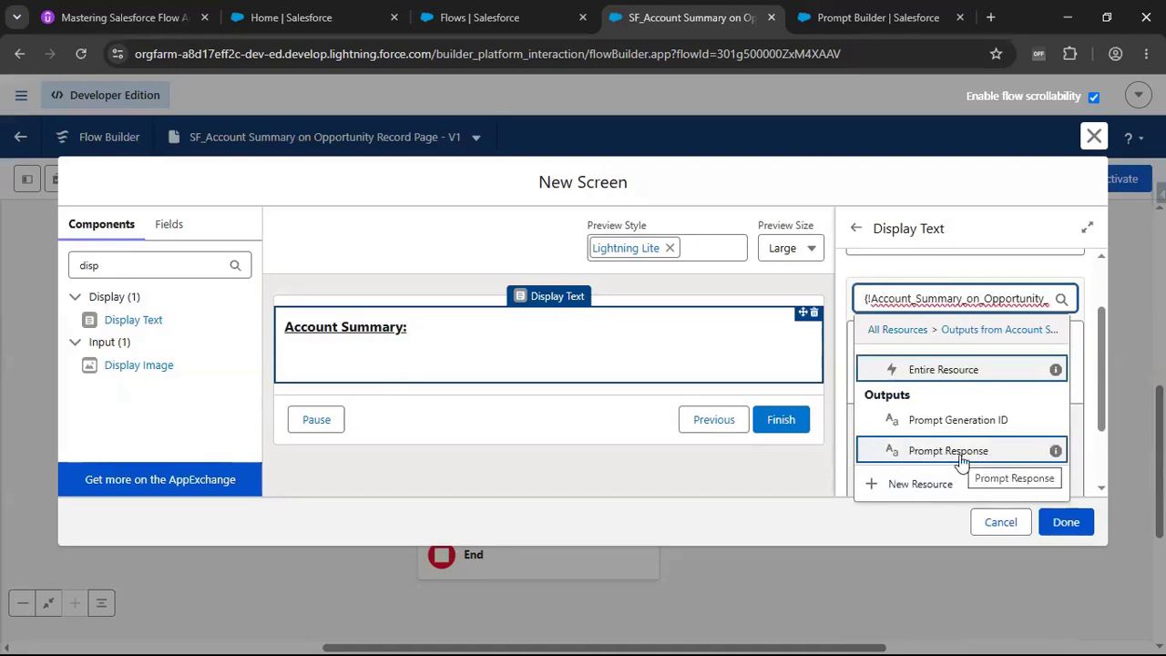
click(961, 451)
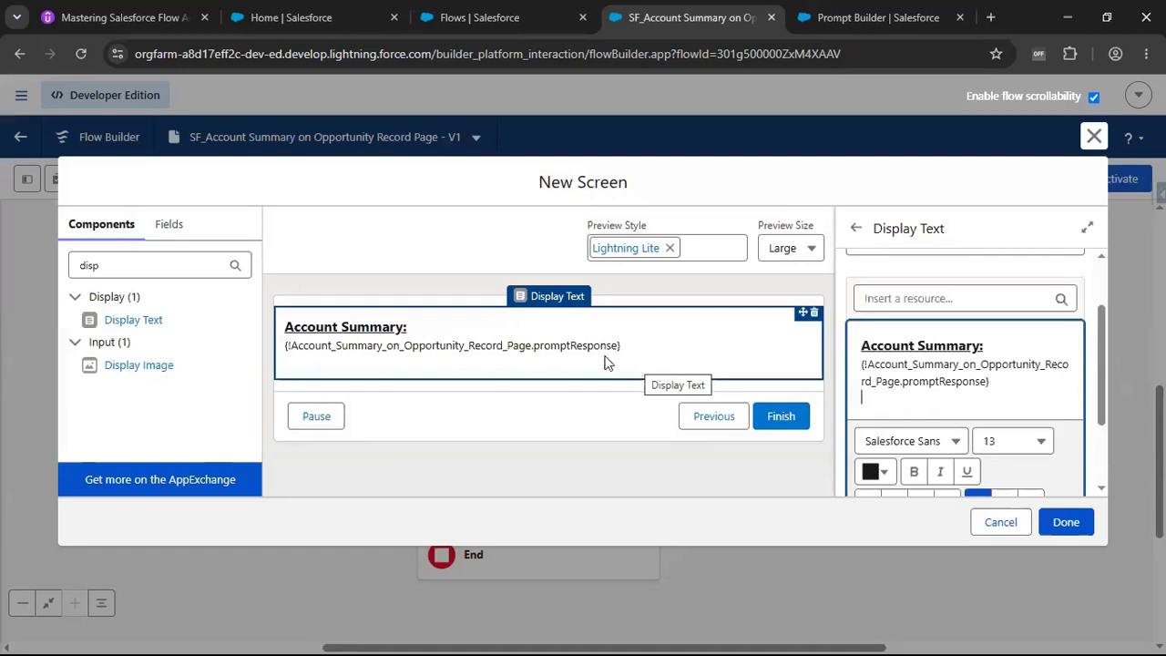
Step: Compare the inserted promptResponse reference with the generated response in Prompt Builder, then return to the flow's display text settings
drag(647, 349, 409, 352)
double_click(933, 381)
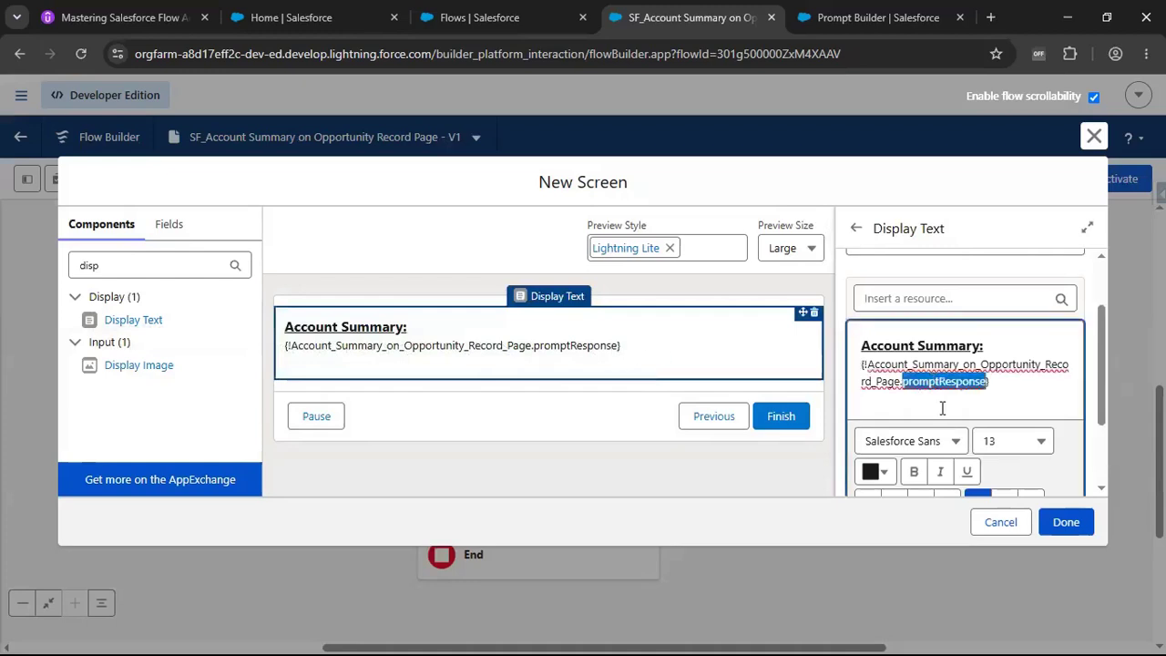
click(873, 17)
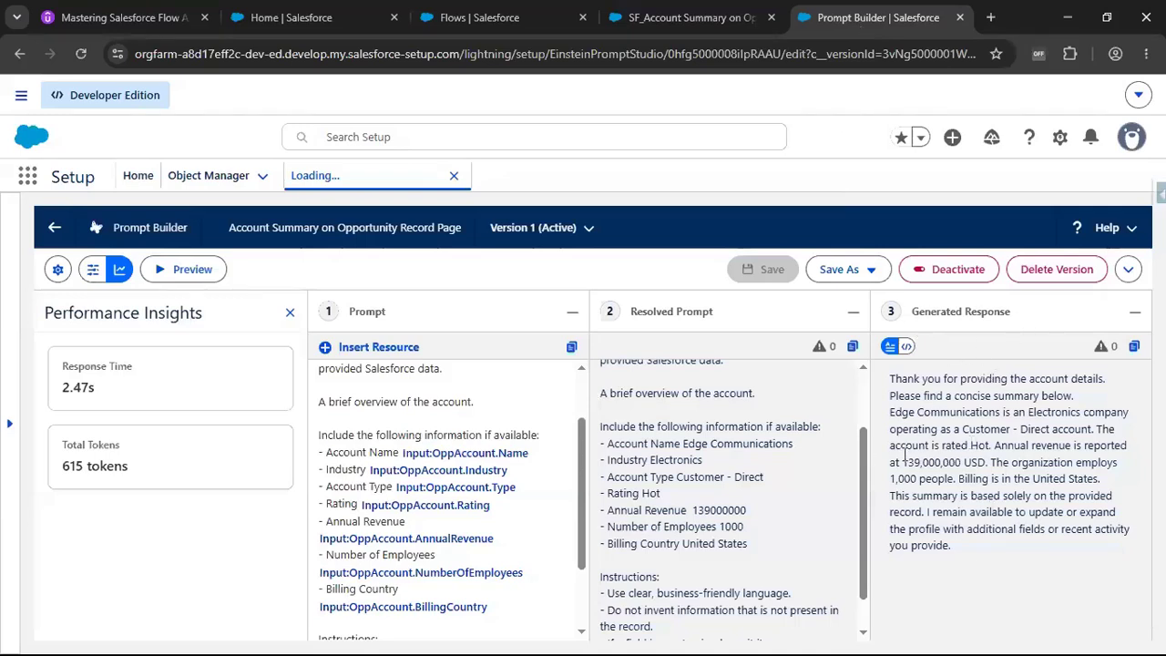
click(679, 32)
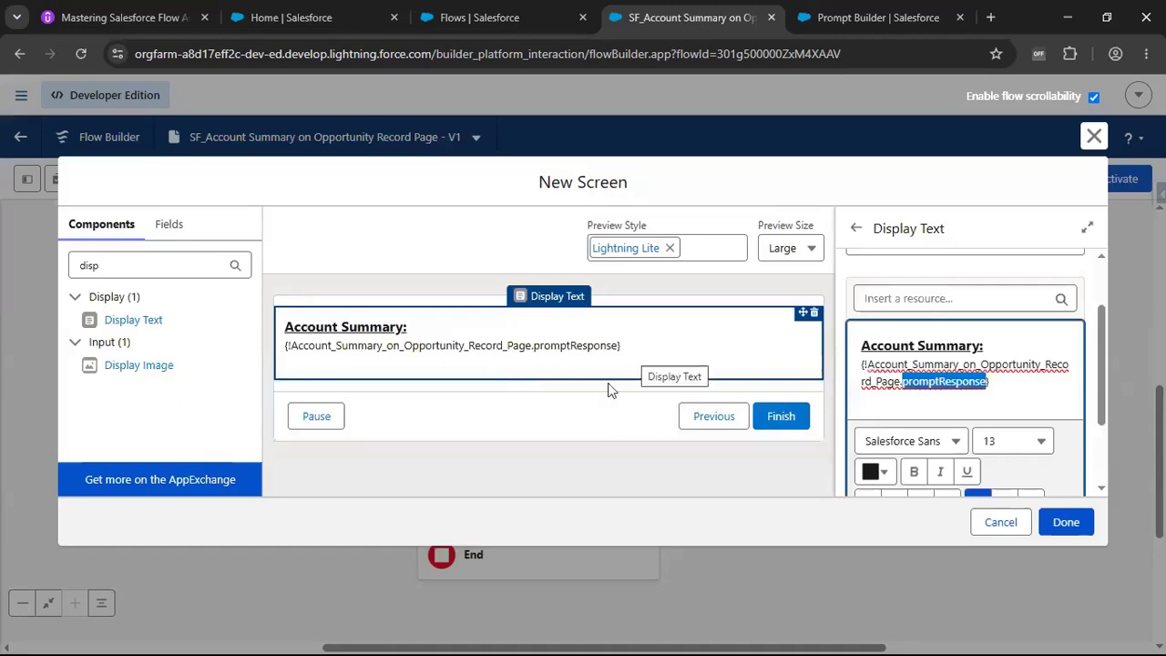
scroll(972, 392, down, 2)
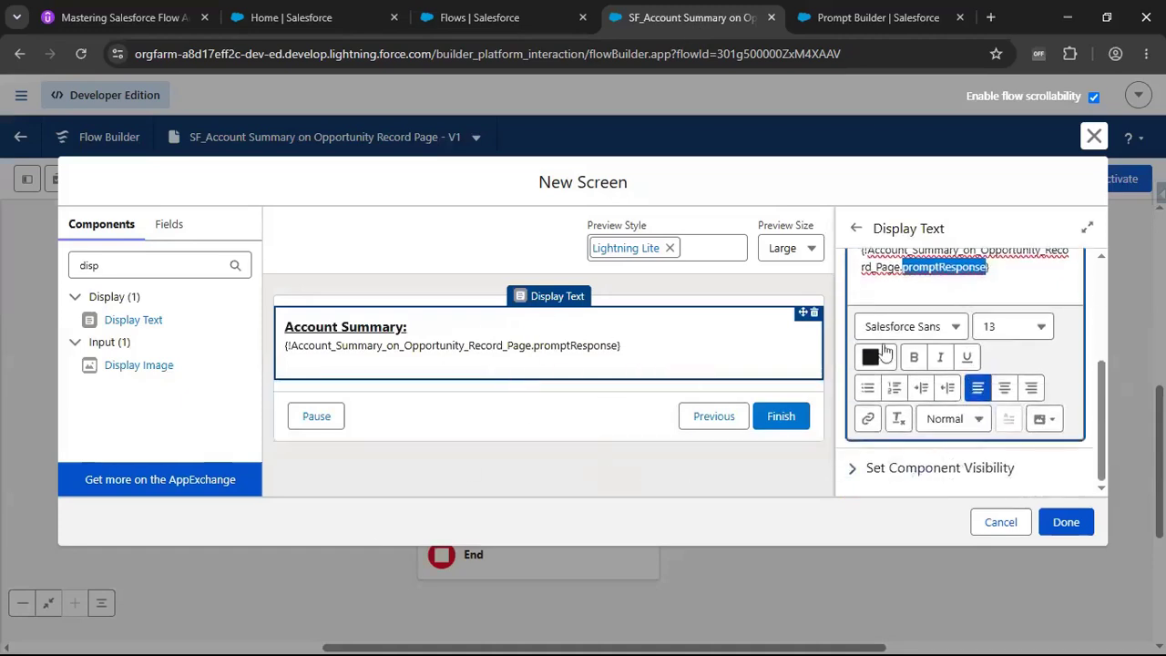
scroll(952, 337, up, 3)
scroll(947, 337, up, 1)
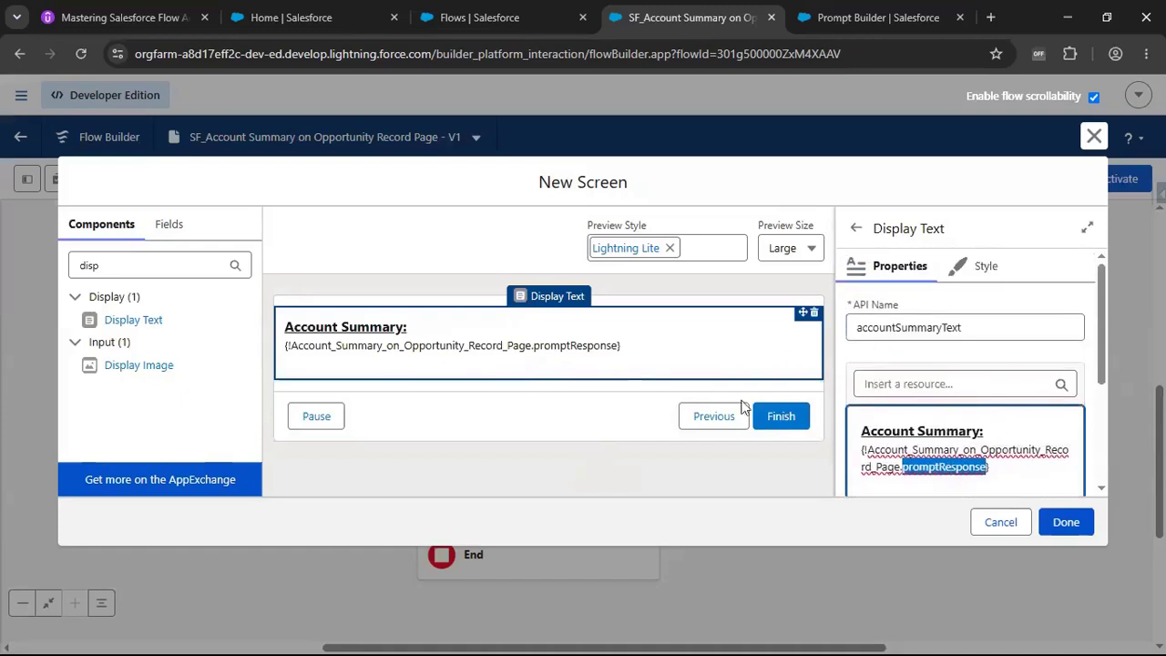
Step: Hide the Next or Finish button and the Pause button in the screen's footer, and finish the screen setup
click(565, 398)
scroll(920, 410, down, 3)
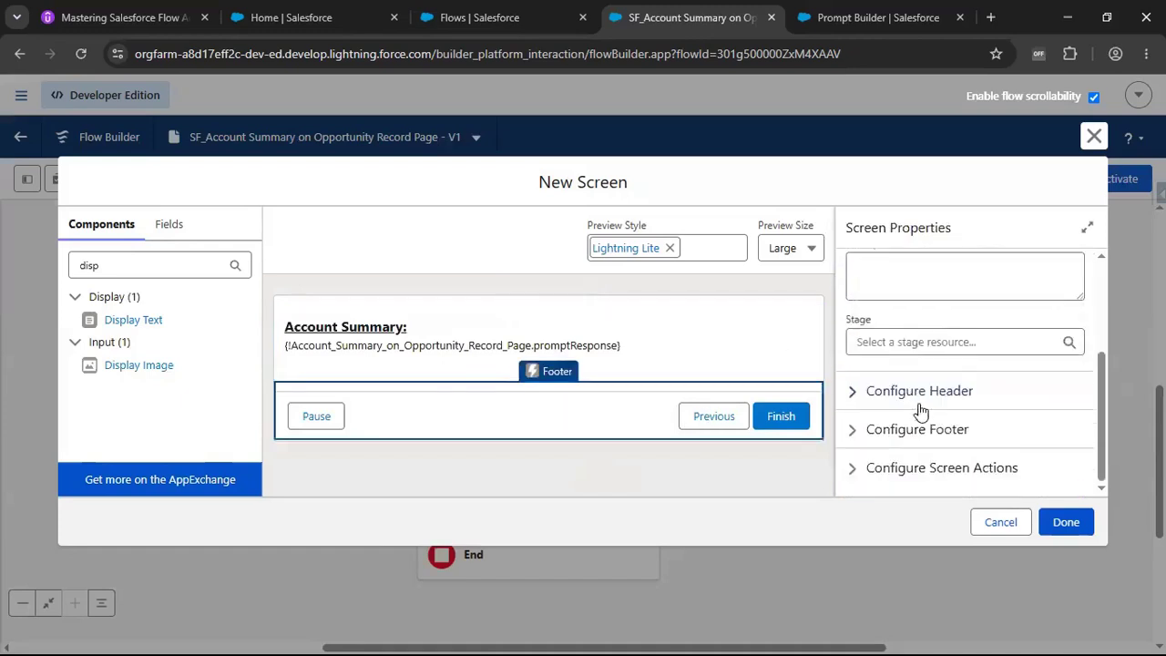
click(852, 429)
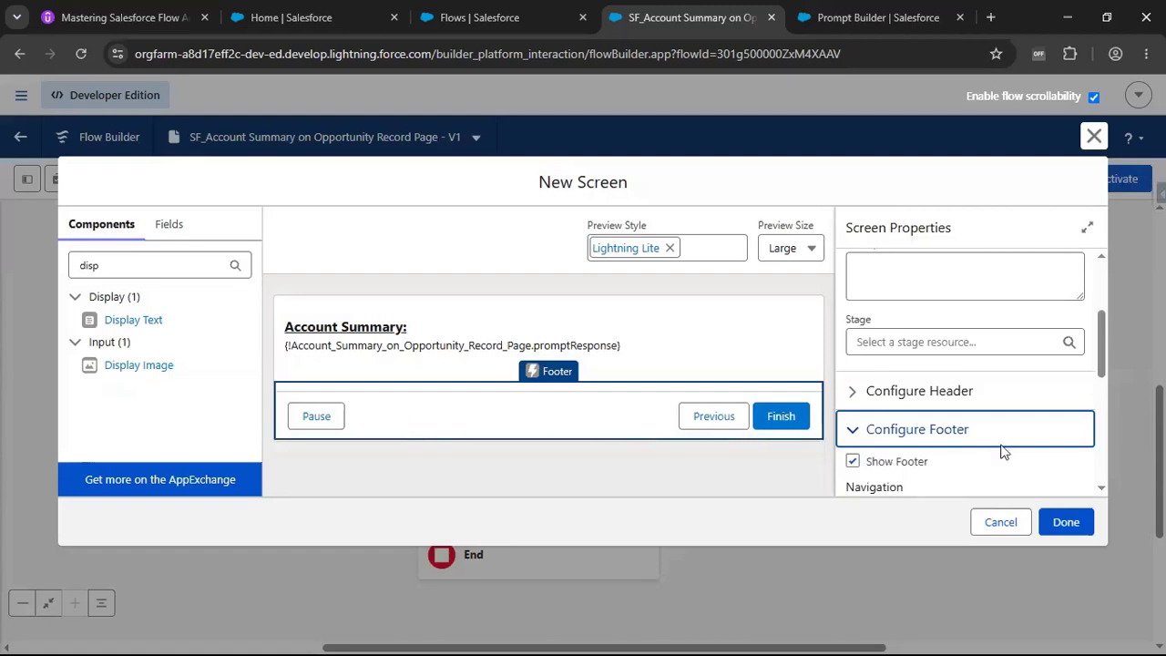
scroll(1005, 448, down, 2)
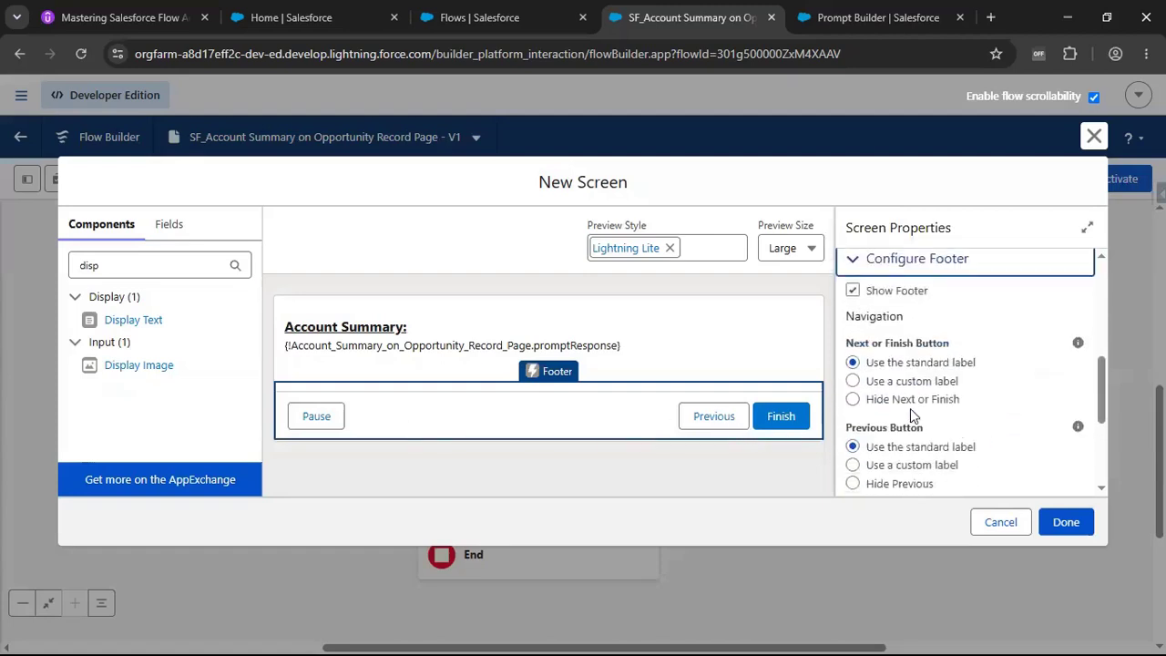
click(852, 399)
scroll(856, 405, down, 2)
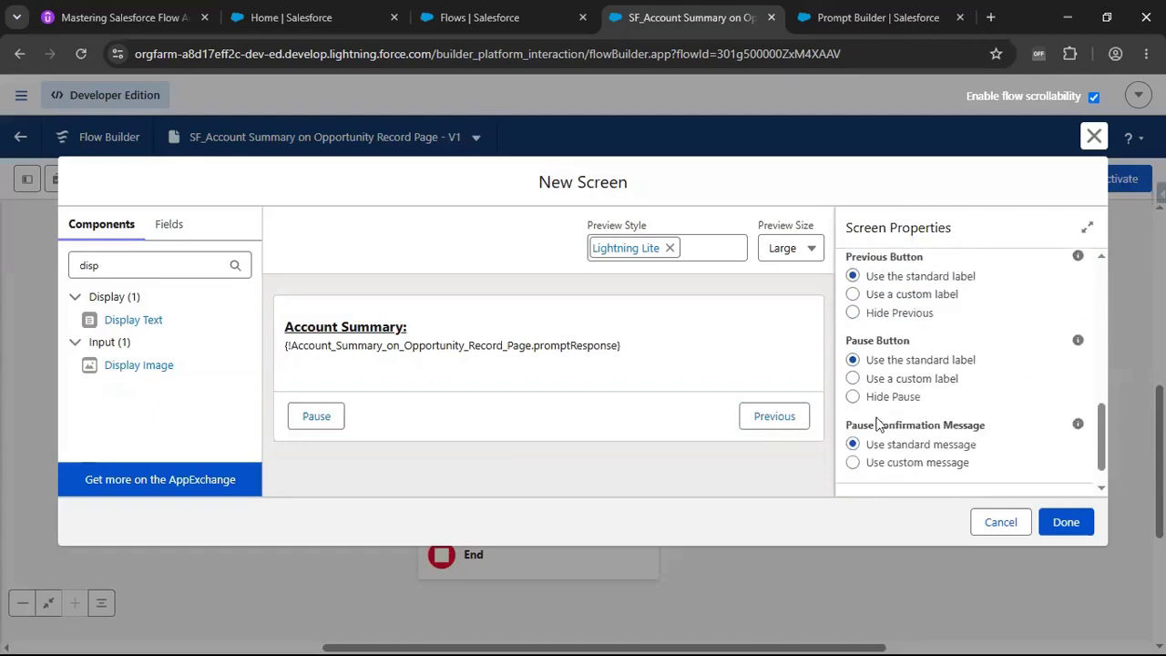
click(853, 399)
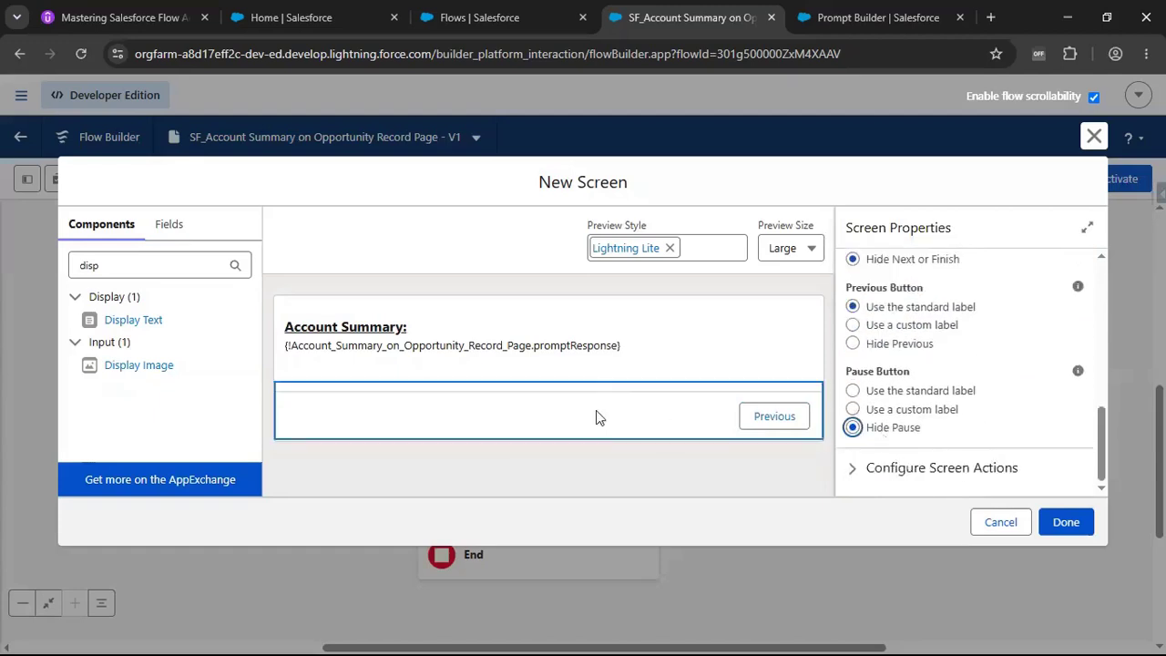
click(1062, 521)
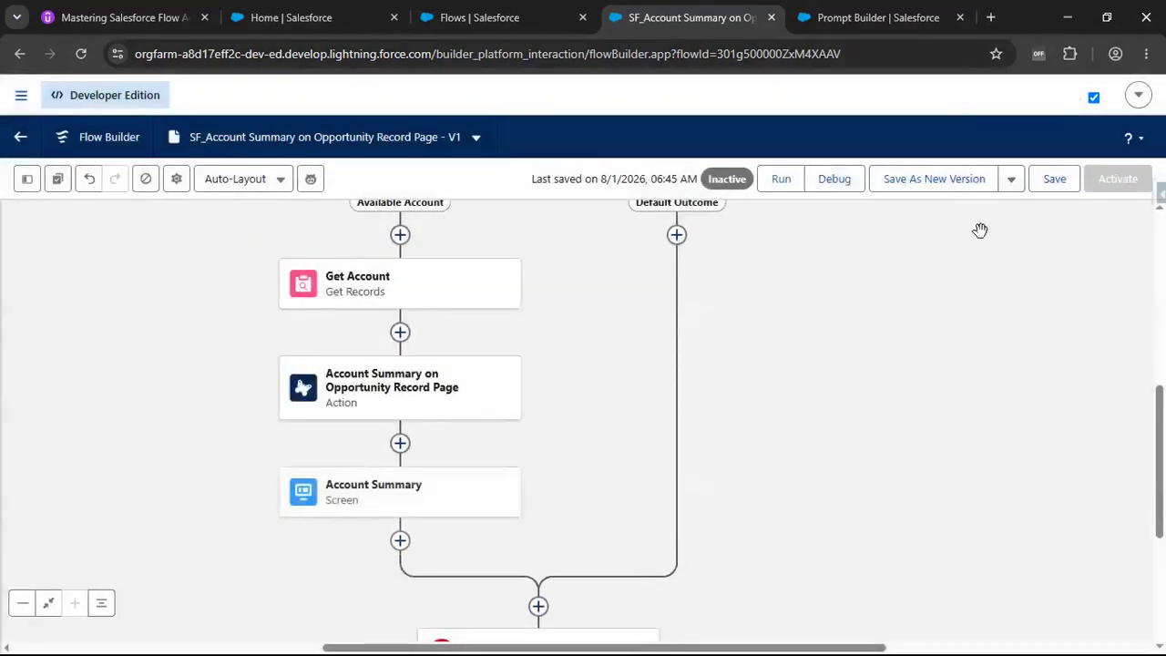
Step: Save the flow and open its debug setup with the recordId input variable
click(1054, 179)
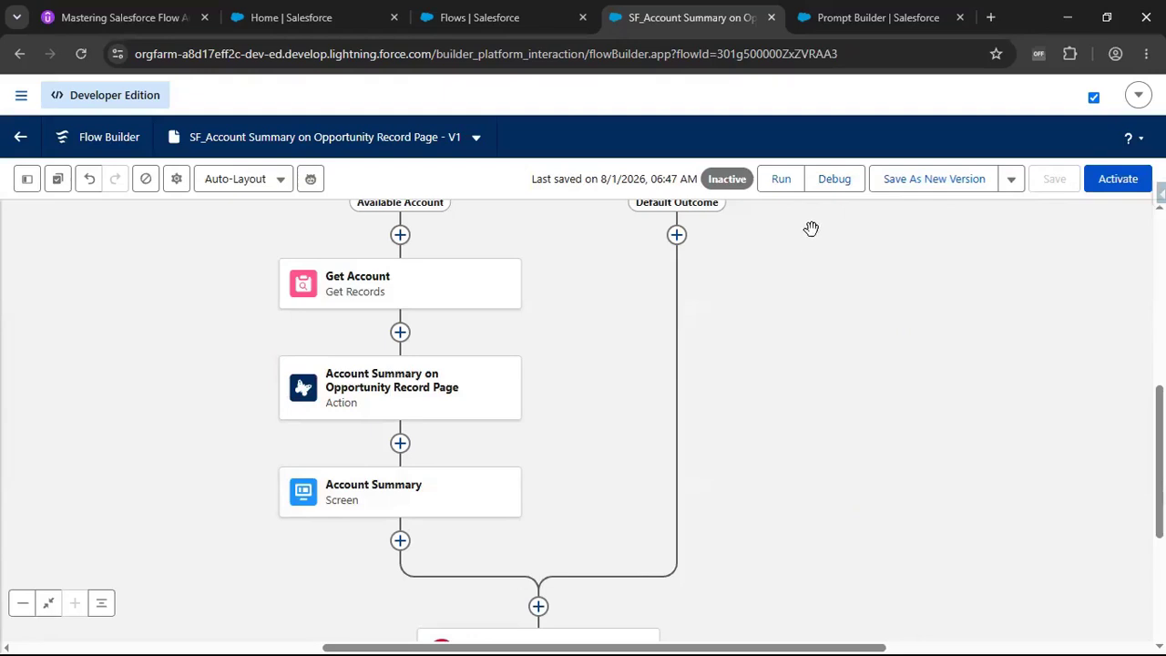
click(834, 181)
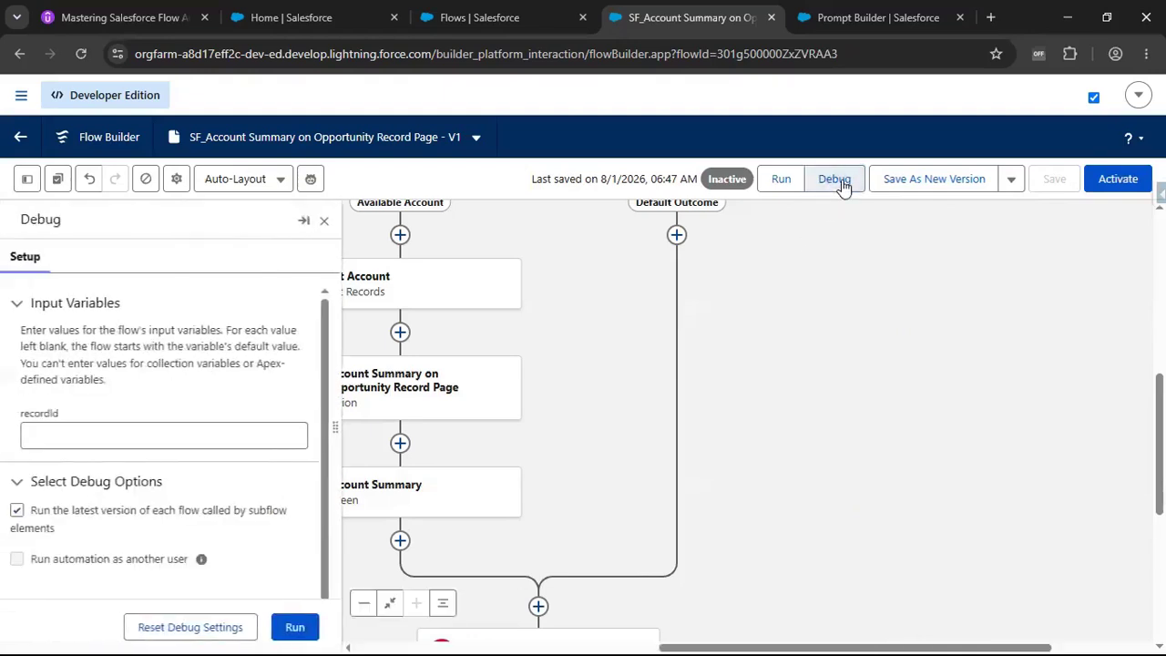
click(253, 428)
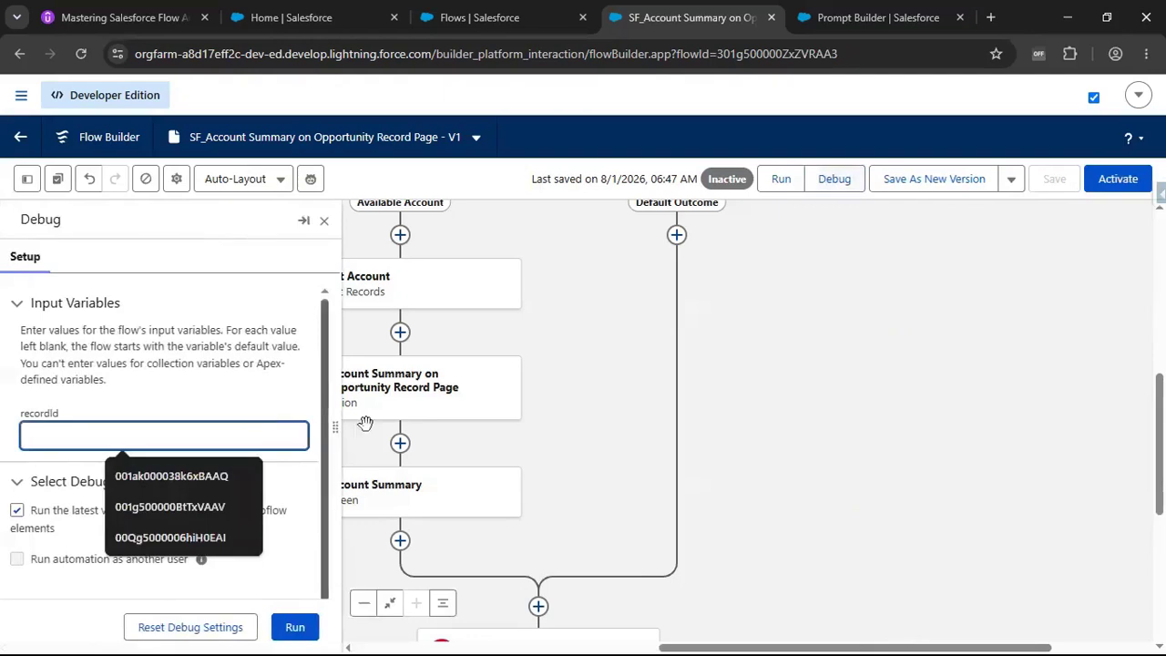
click(885, 440)
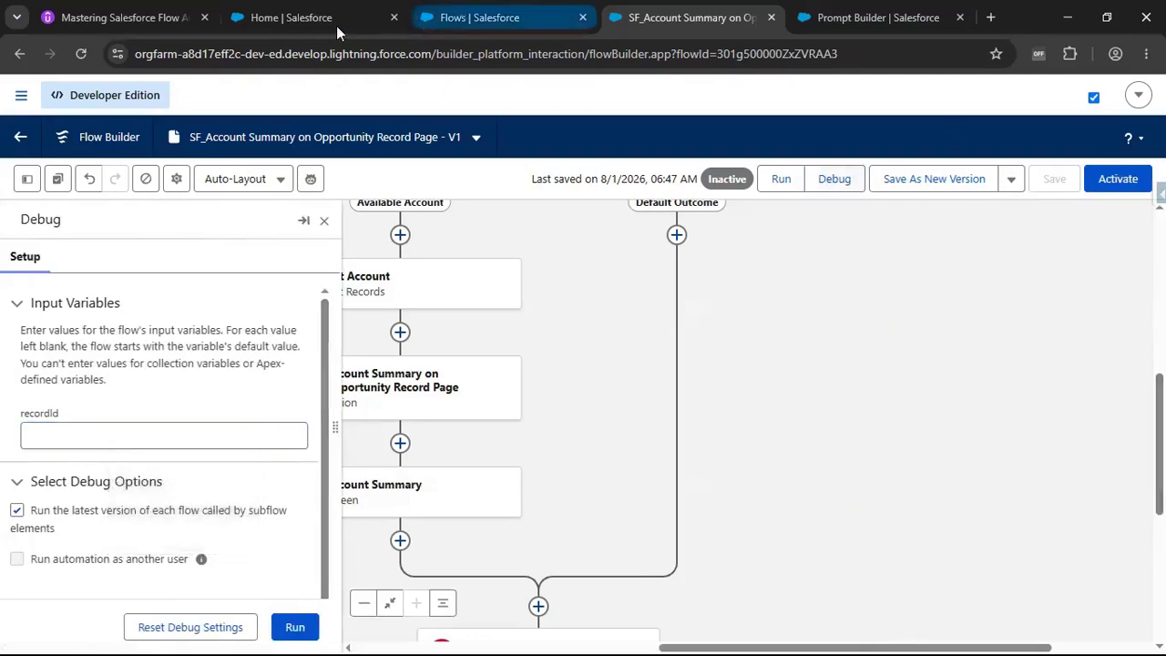
Step: From the Salesforce home page, find Opportunities in the app launcher and open it in a new browser tab
click(309, 20)
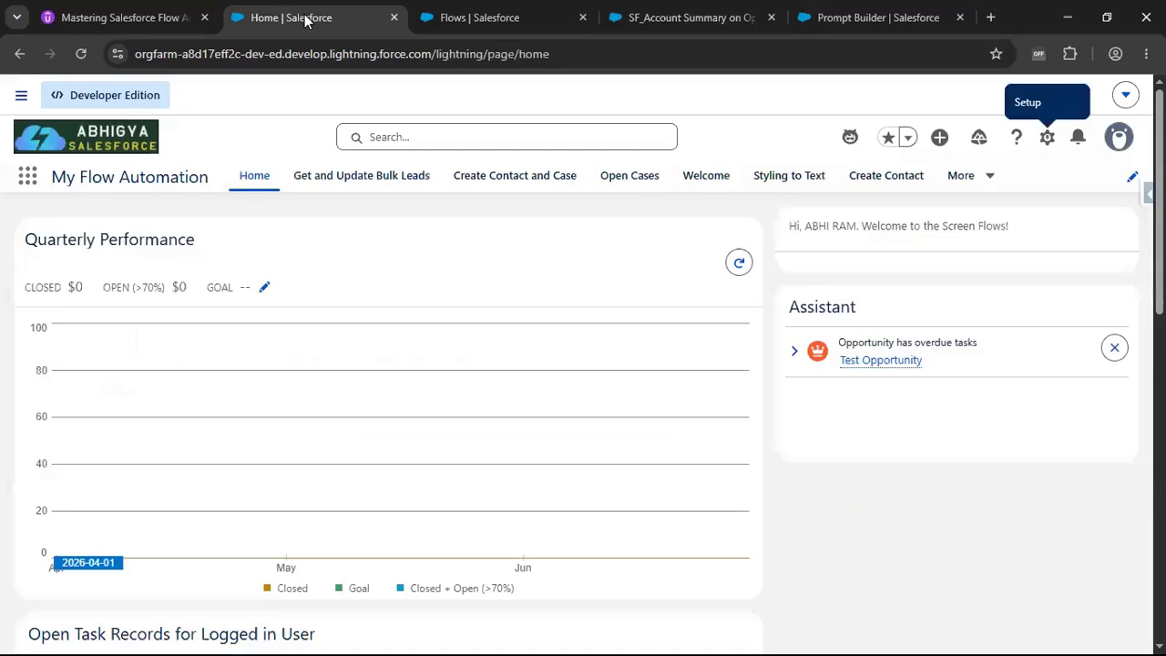
click(28, 176)
text(Oppo)
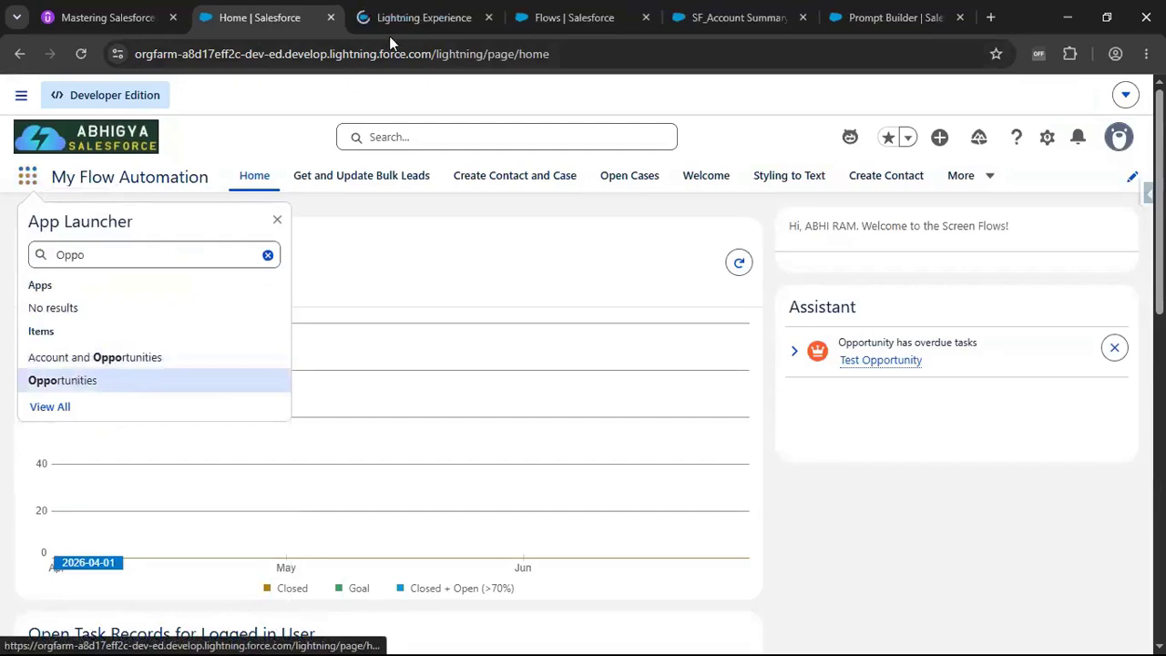
click(402, 18)
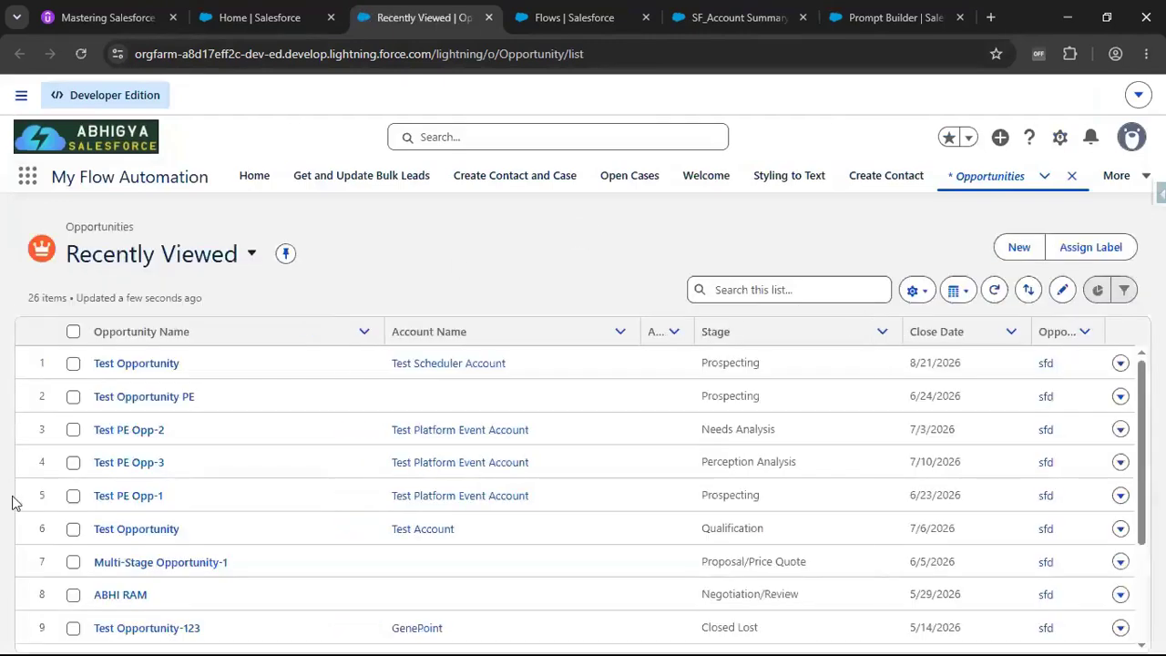
Step: Switch to the All Opportunities list view and open the Burlington Textiles Weaving Plant Generator opportunity
click(192, 267)
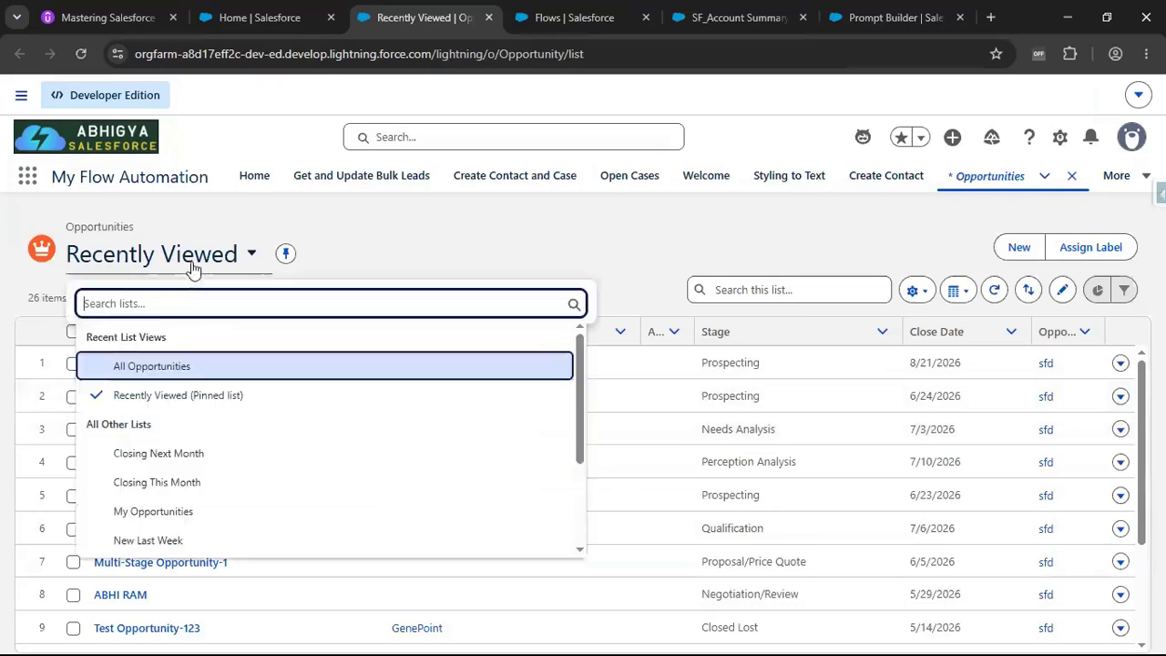
click(171, 369)
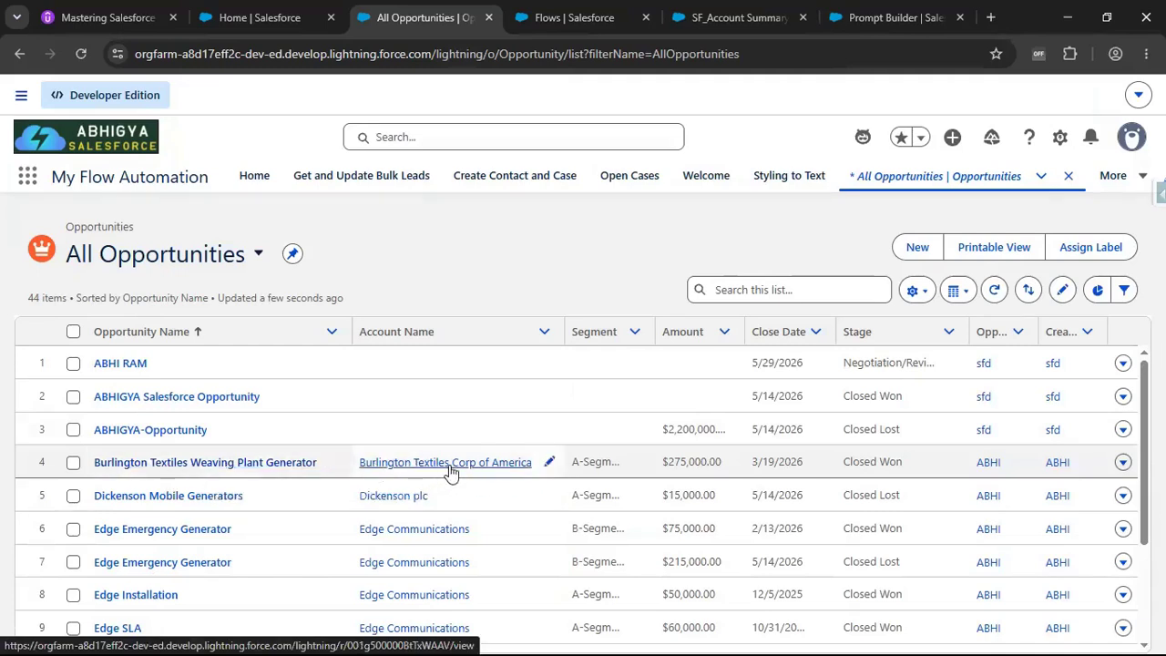
click(217, 470)
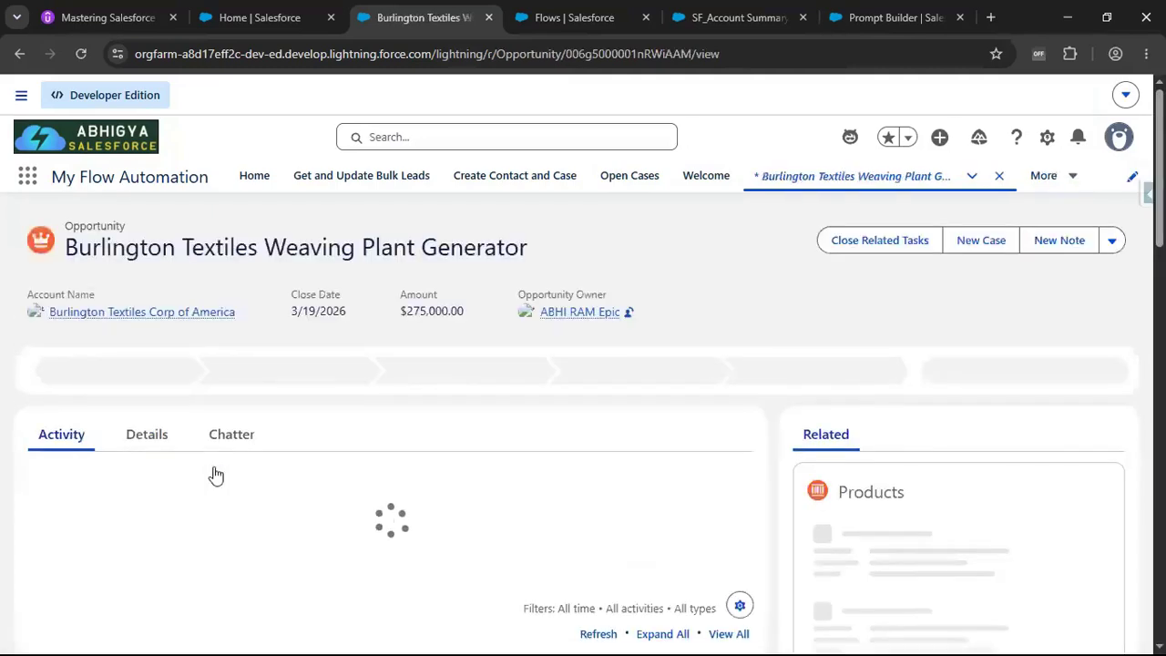
Step: Copy the opportunity's record ID from the page address
click(628, 54)
click(658, 53)
double_click(659, 53)
key(ctrl+c)
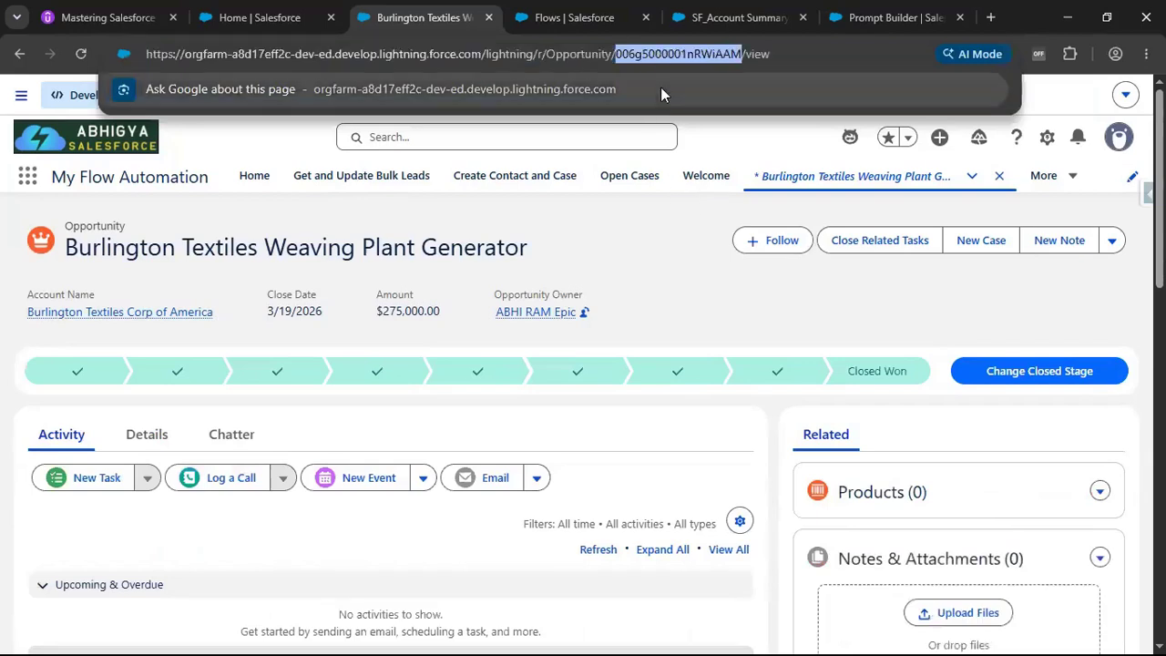
Step: Return to the flow's debug setup, paste the copied opportunity ID as the recordId value and run the debug
click(729, 19)
click(213, 436)
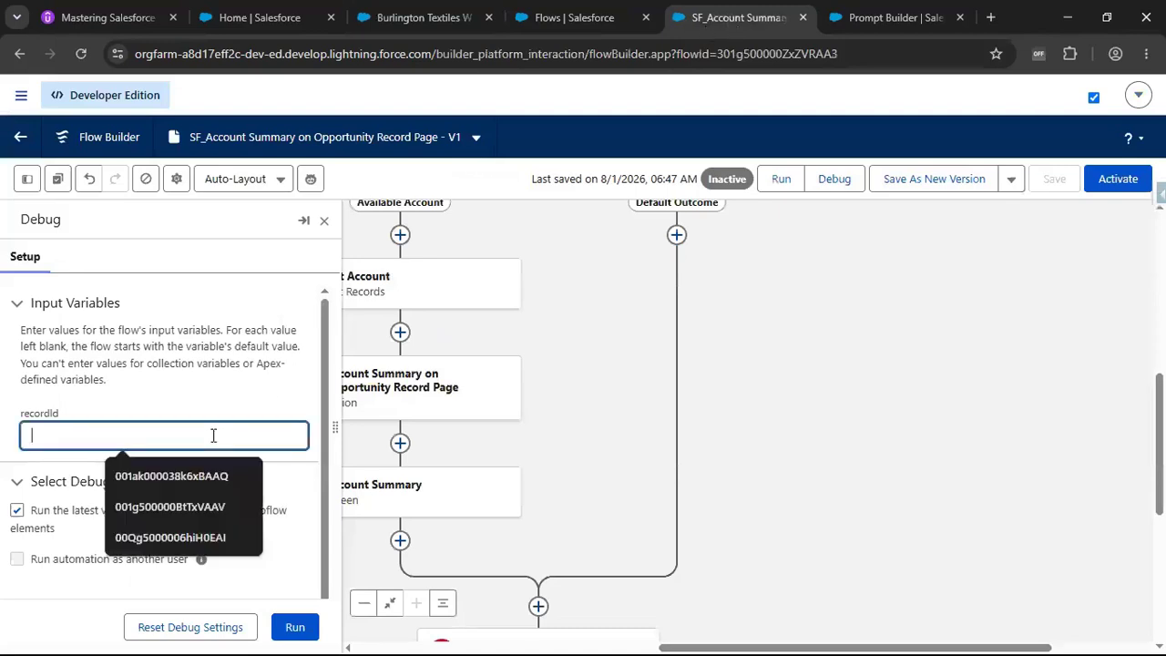
key(ctrl+v)
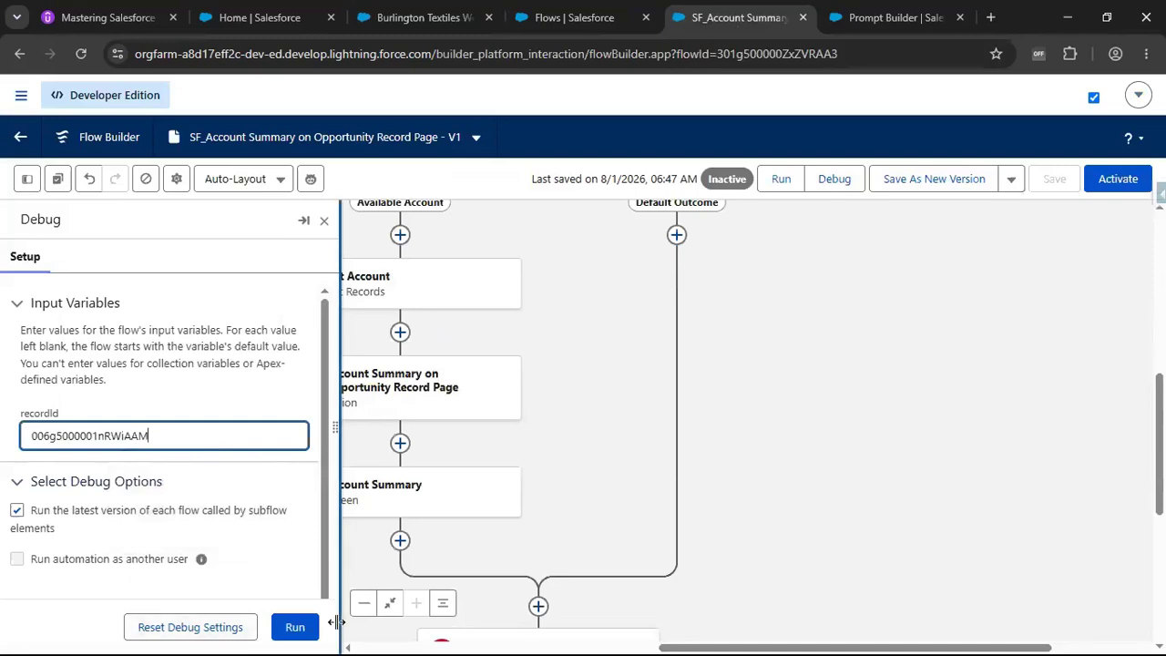
click(293, 630)
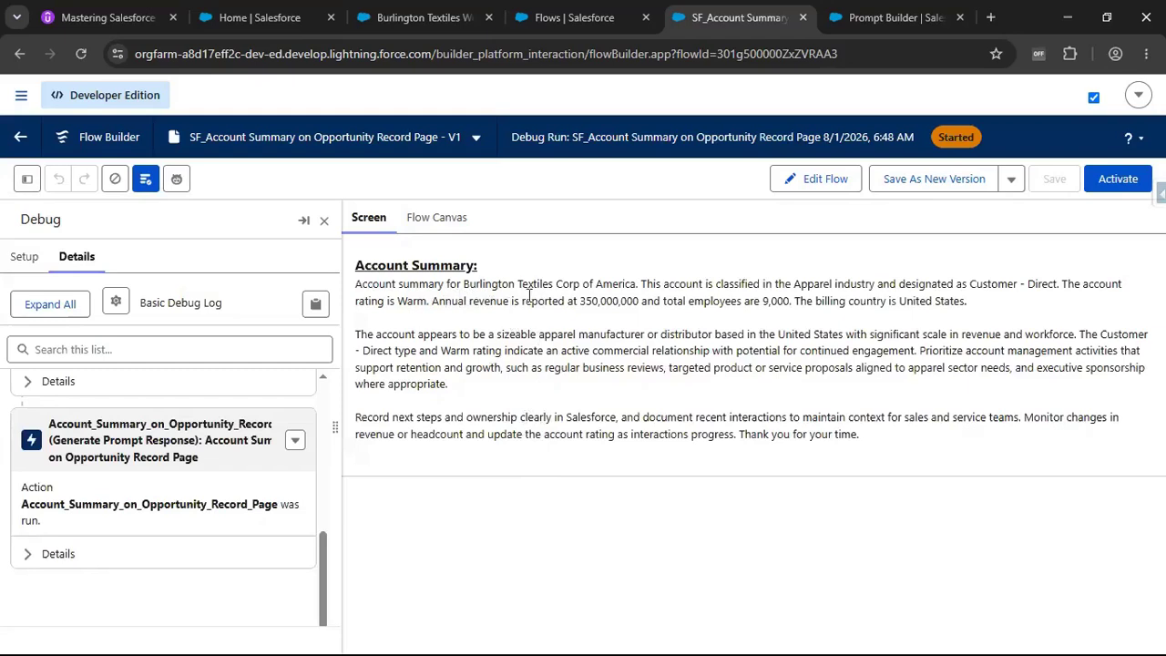
Step: Examine the generated account summary on the debug screen, including the industry, rating, revenue, employees and billing country
drag(504, 293, 615, 293)
drag(715, 285, 1029, 325)
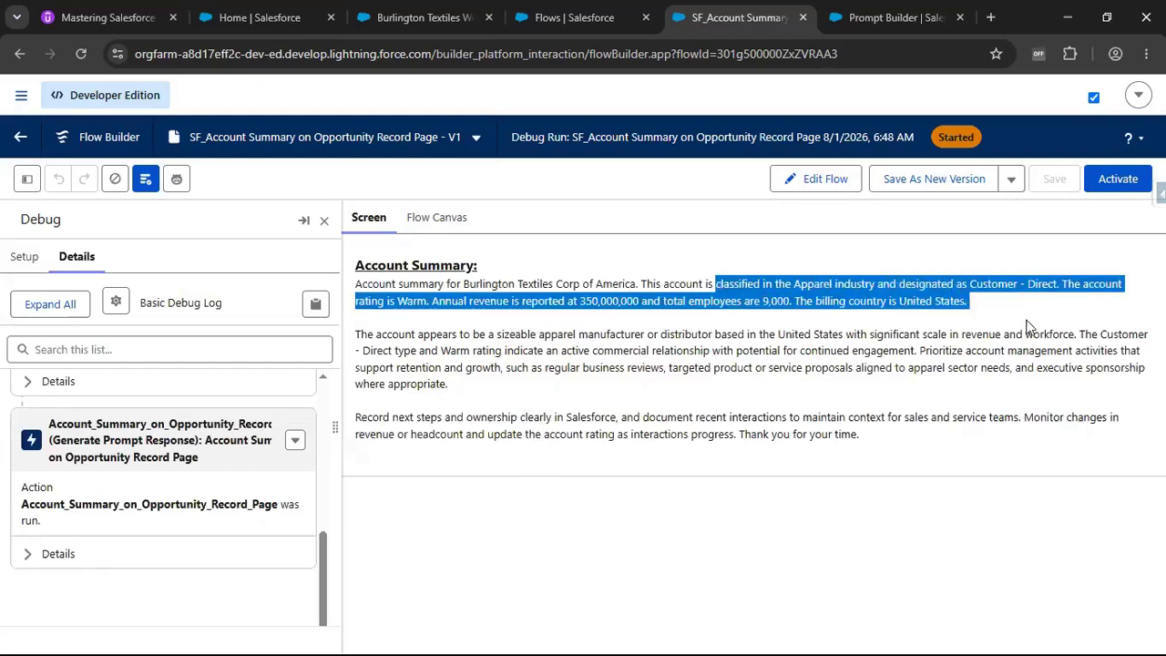
click(1027, 323)
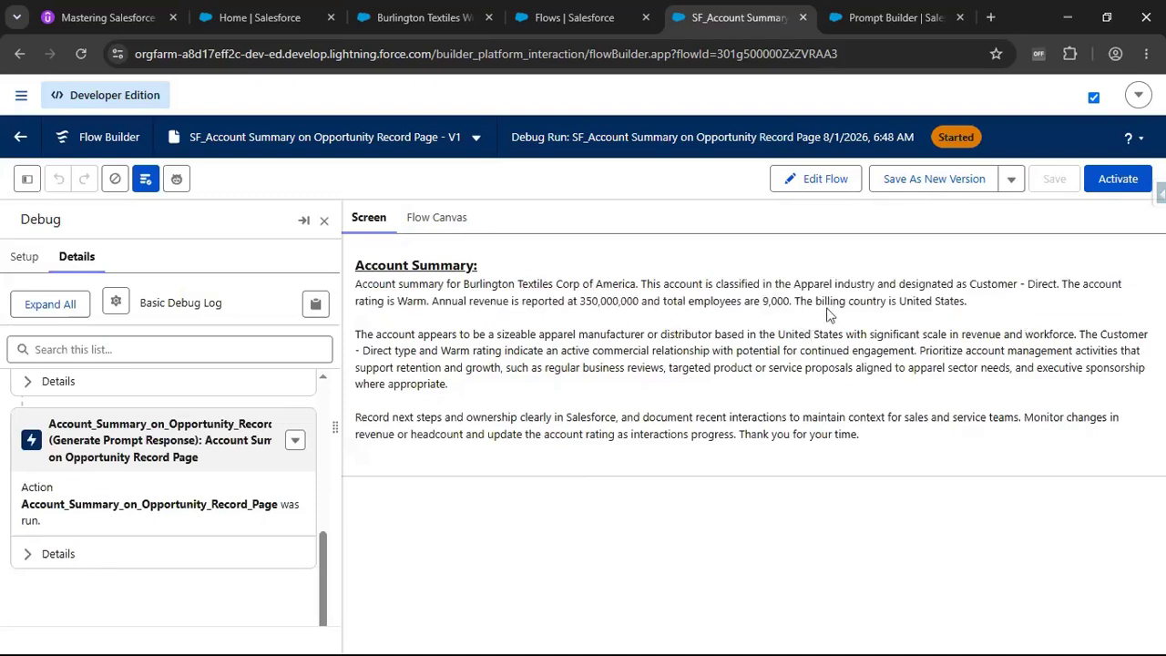
drag(932, 302, 1011, 308)
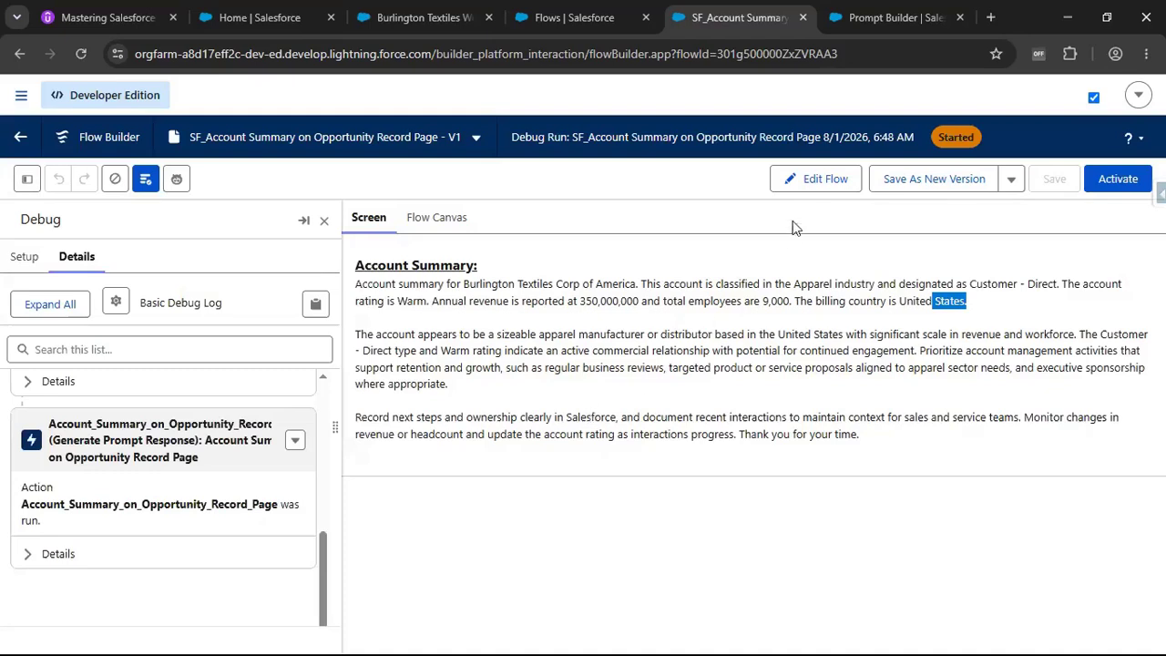
Step: Leave the debug run for flow editing, review the elements on the canvas and activate the flow
click(820, 179)
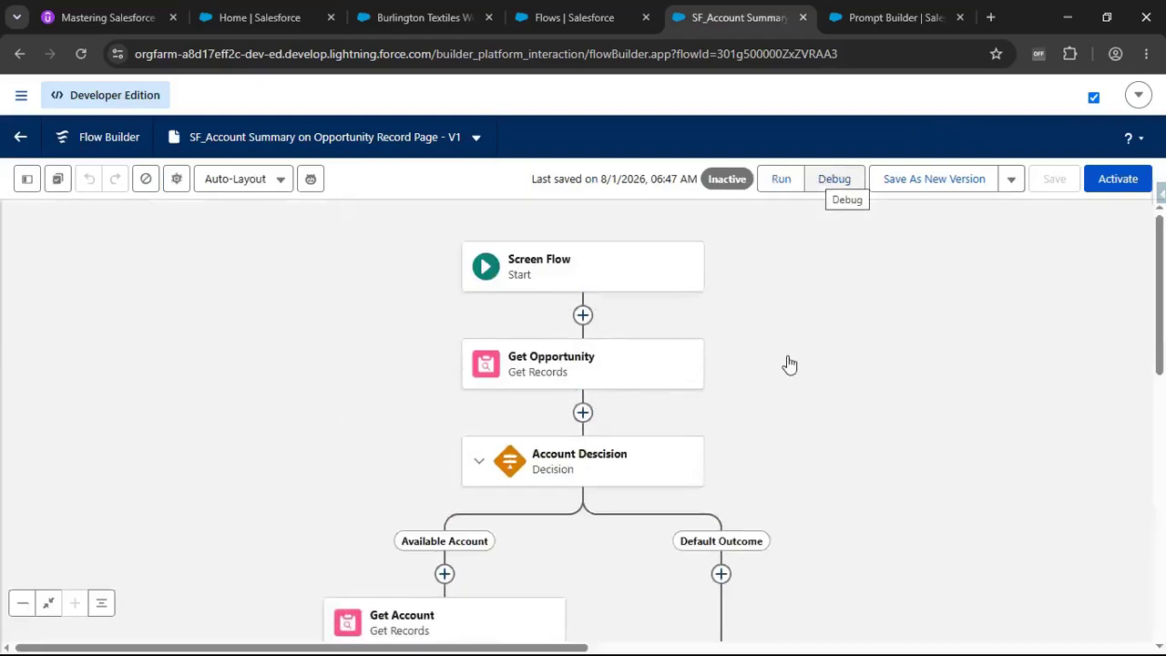
scroll(877, 391, down, 3)
scroll(872, 388, down, 2)
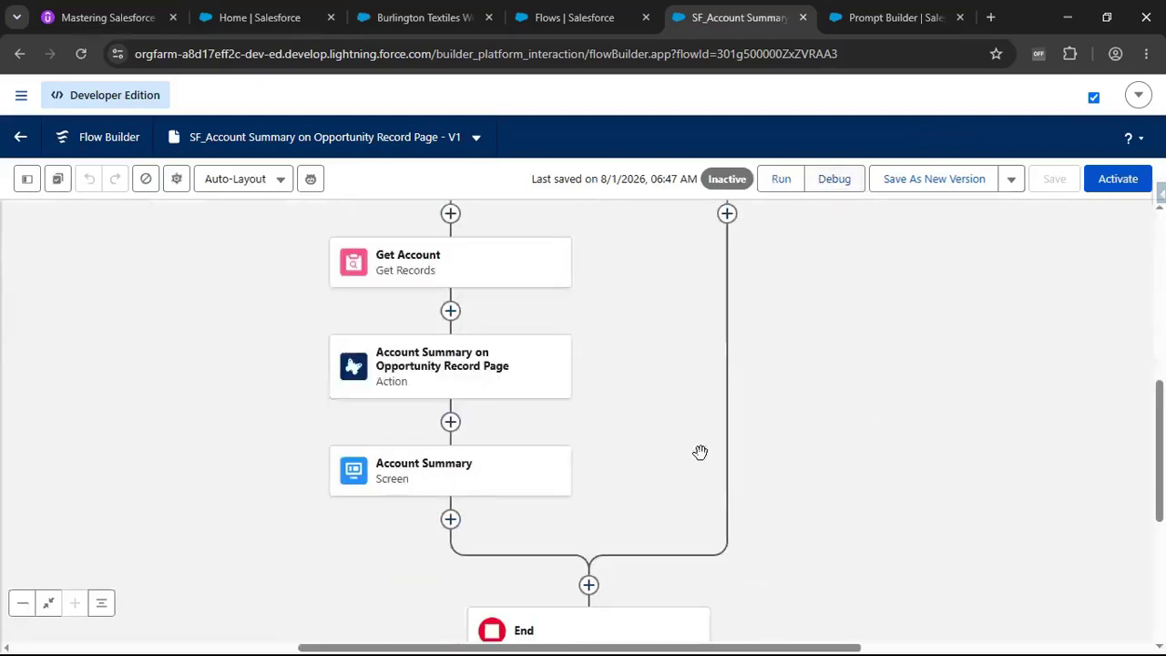
scroll(622, 484, up, 2)
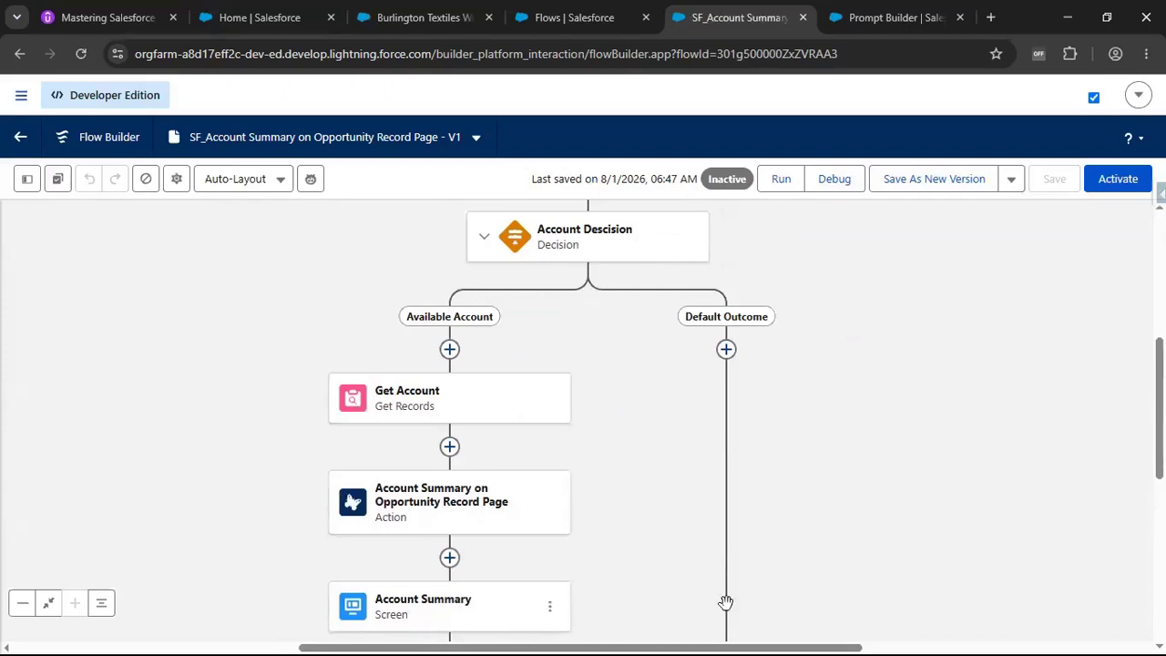
scroll(812, 489, down, 1)
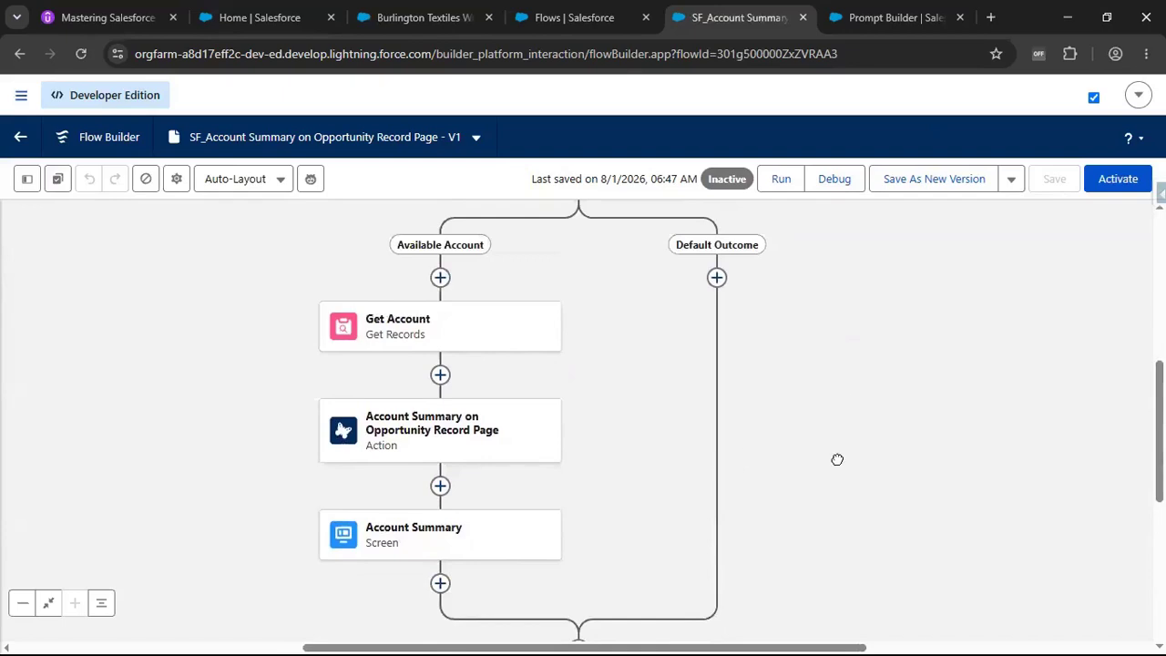
scroll(835, 461, up, 1)
click(1115, 180)
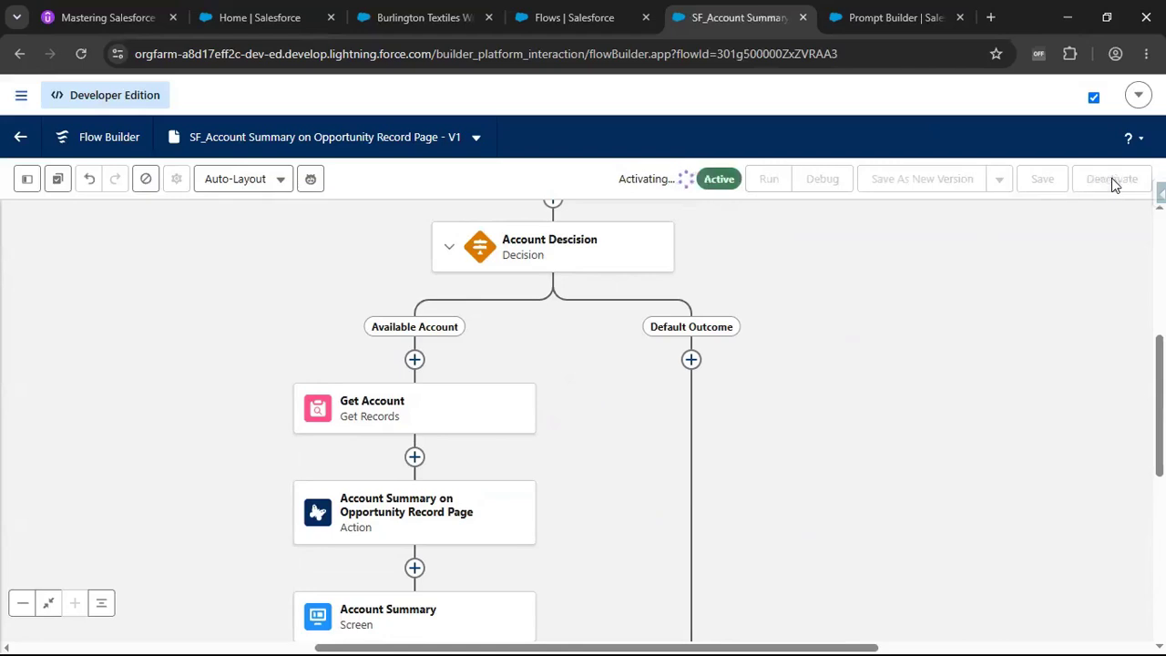
Step: Go back to the Burlington Textiles opportunity, look over its details and open its record page for editing in Lightning App Builder
click(447, 25)
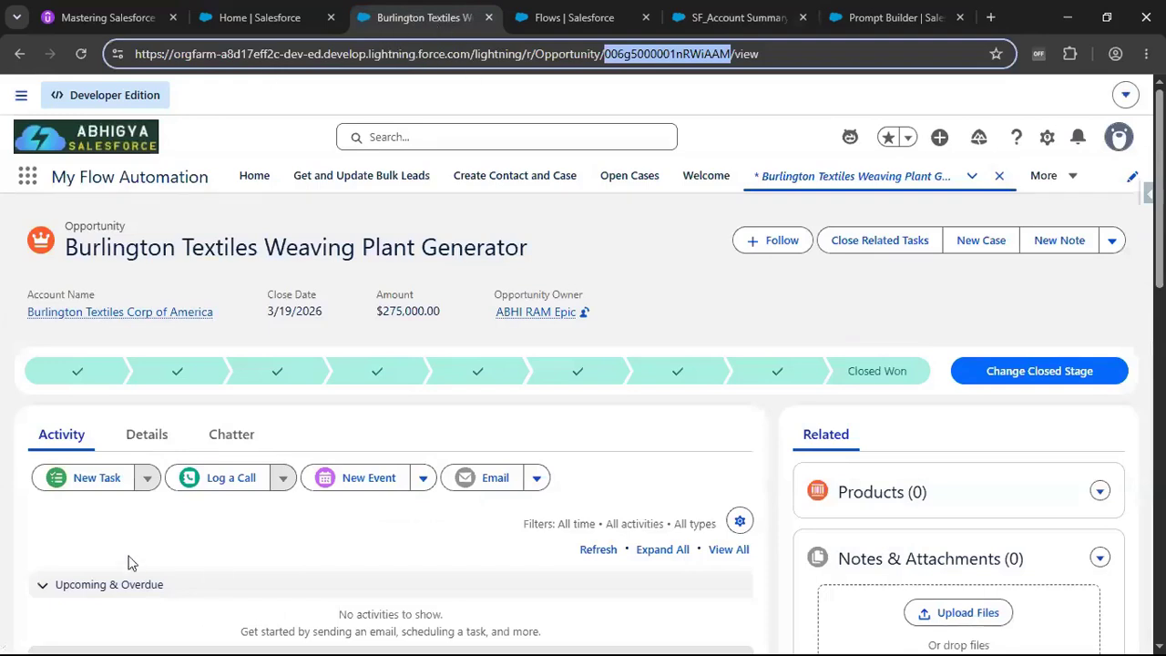
click(151, 447)
scroll(155, 460, down, 2)
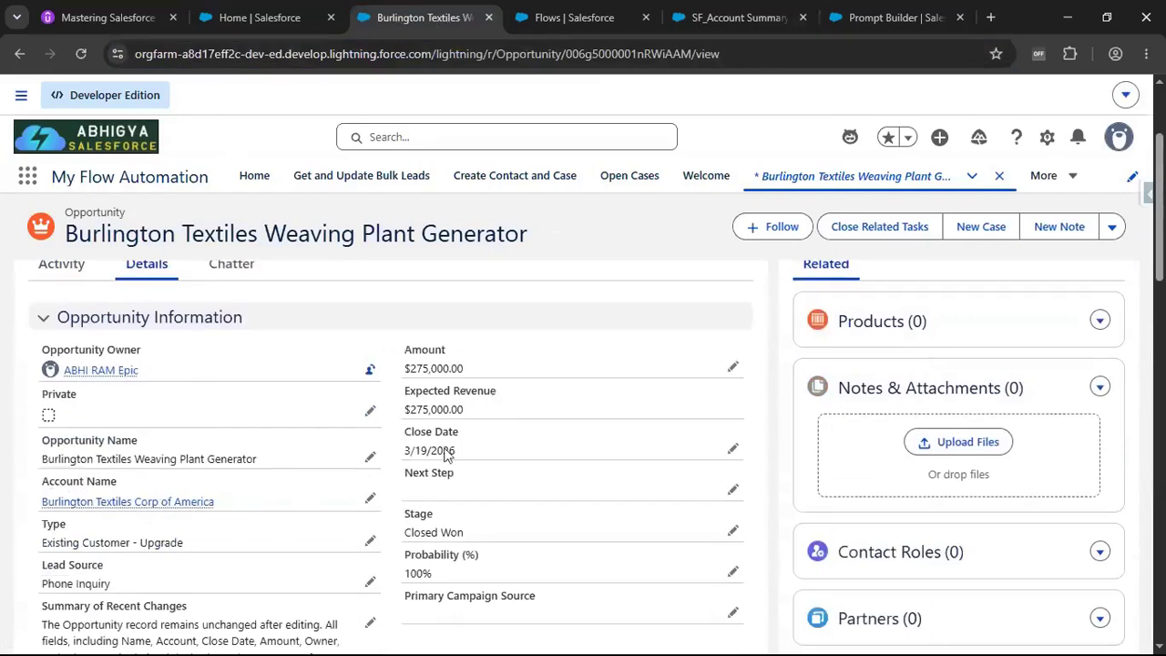
scroll(864, 356, up, 2)
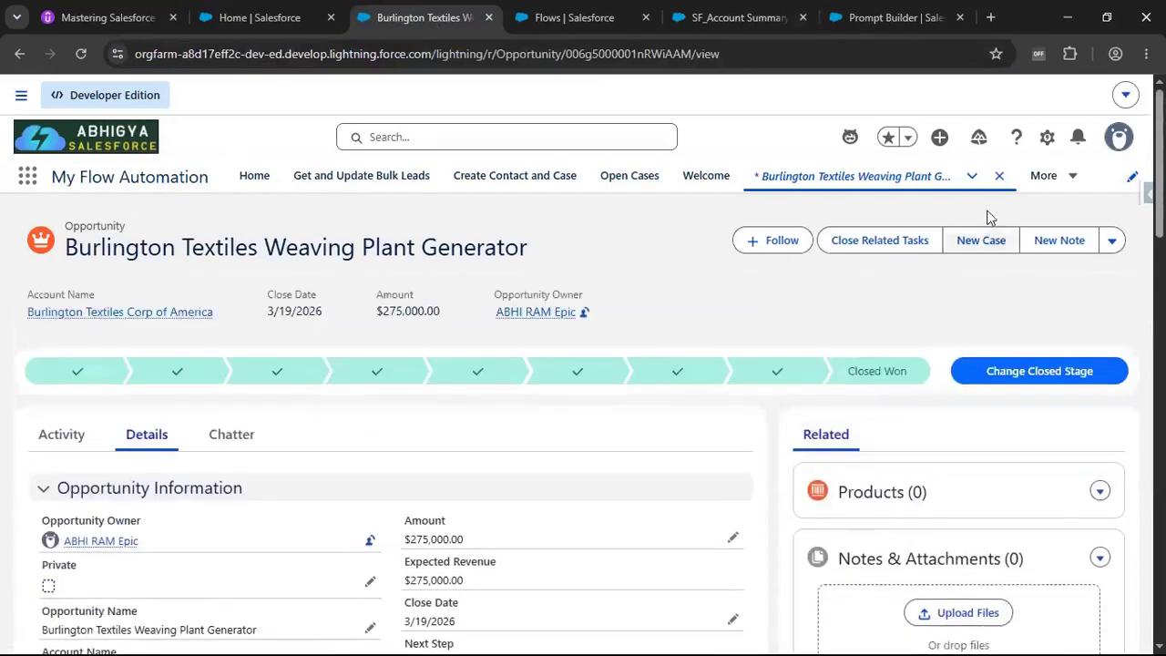
click(1046, 139)
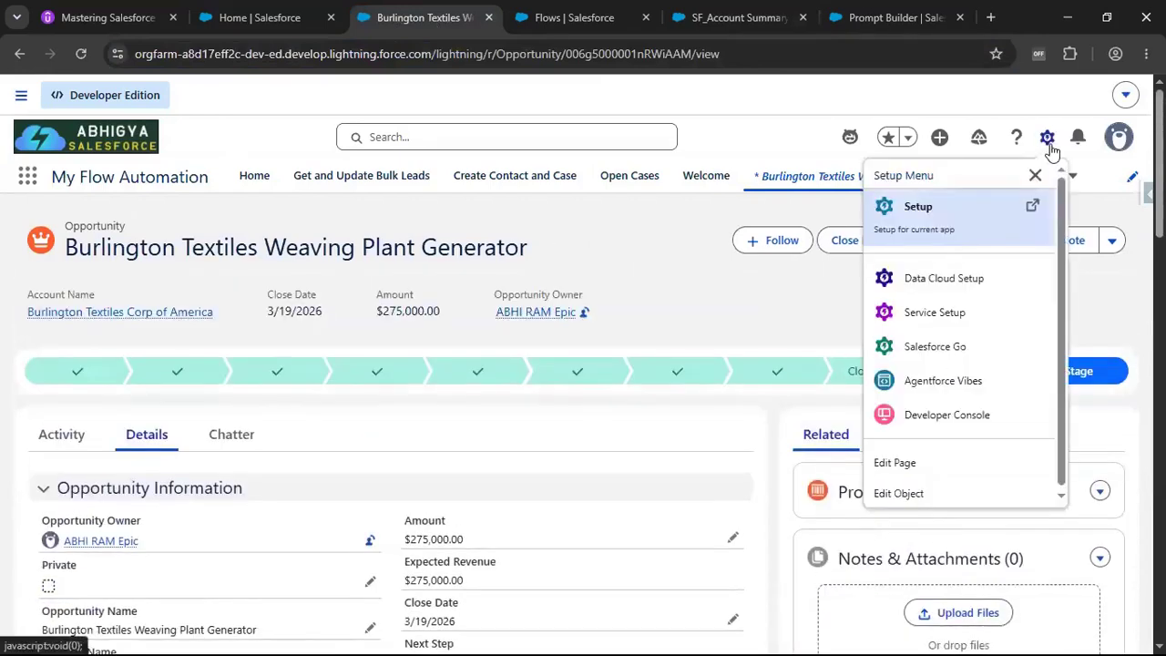
click(926, 468)
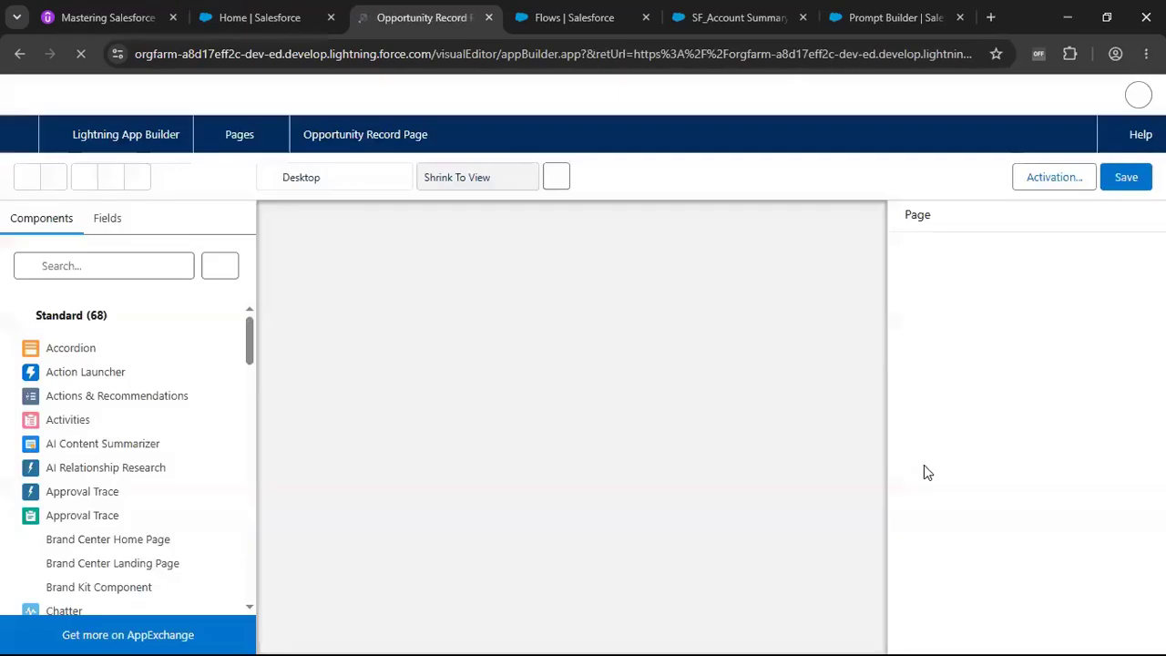
Step: Search the components for "flow" and place a Flow component directly below the stage path on the opportunity page
click(100, 266)
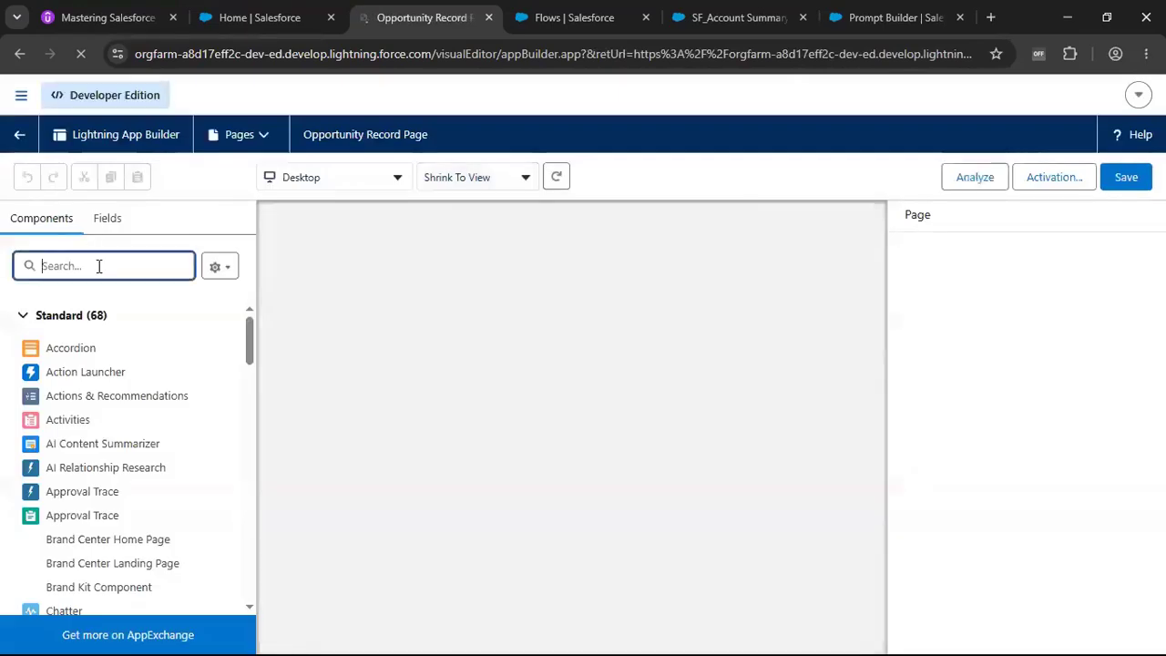
text(flow)
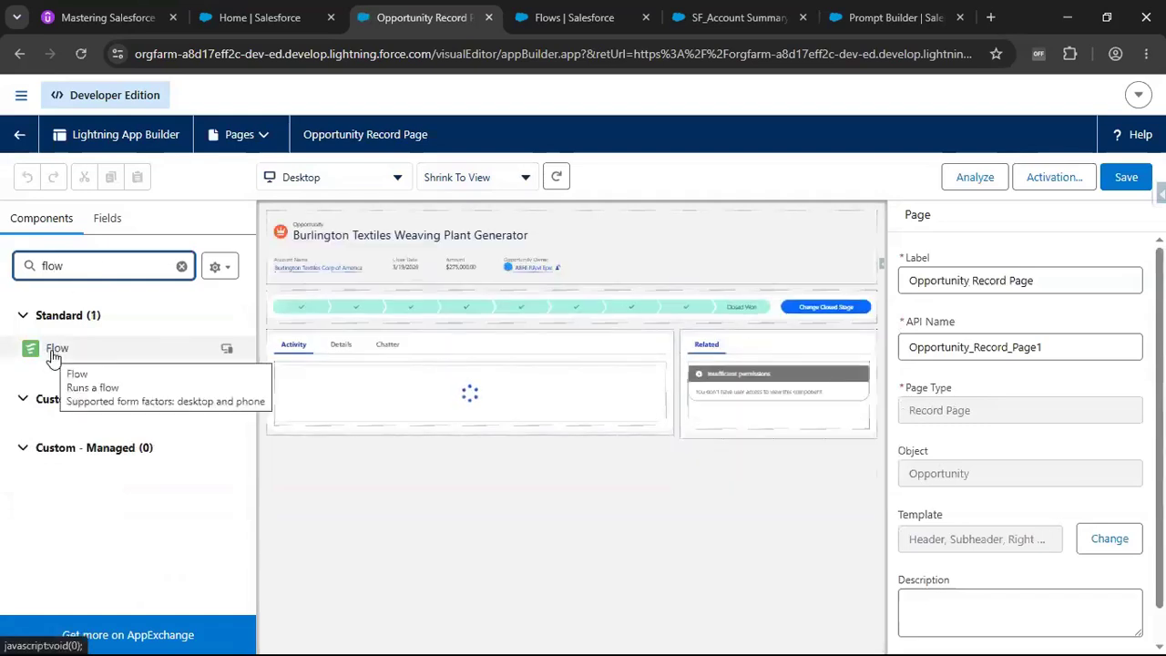
drag(119, 362, 305, 320)
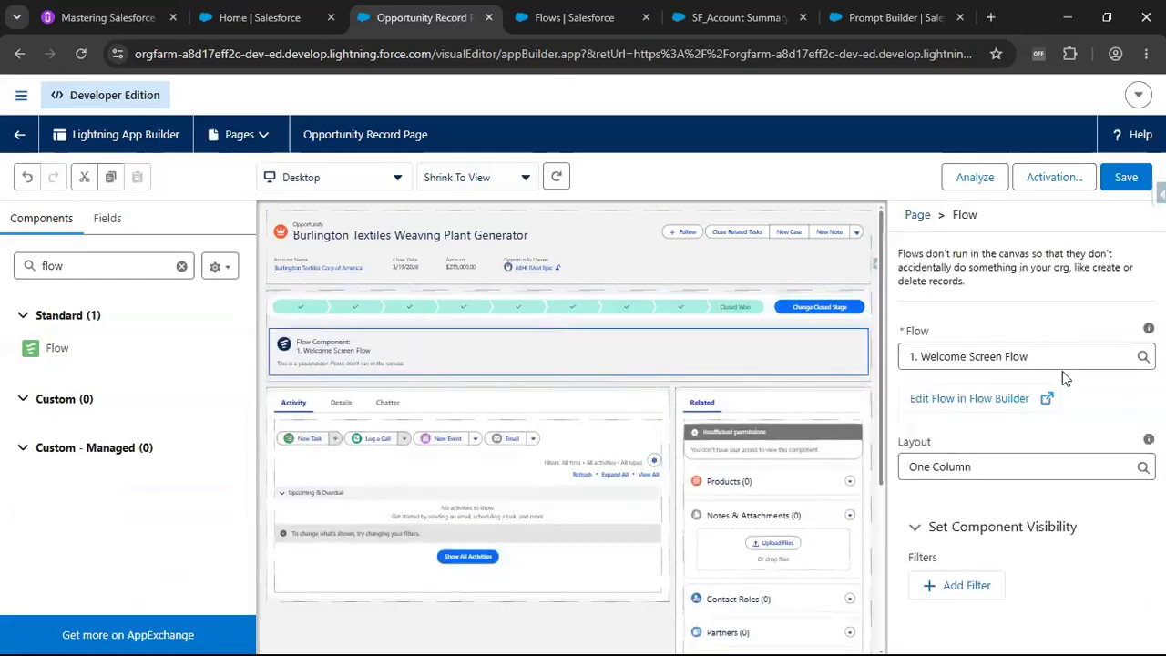
Step: Assign SF_Account Summary on Opportunity Record Page to the Flow component with the record ID passed into recordId, and save the page without the missing required field
click(1064, 352)
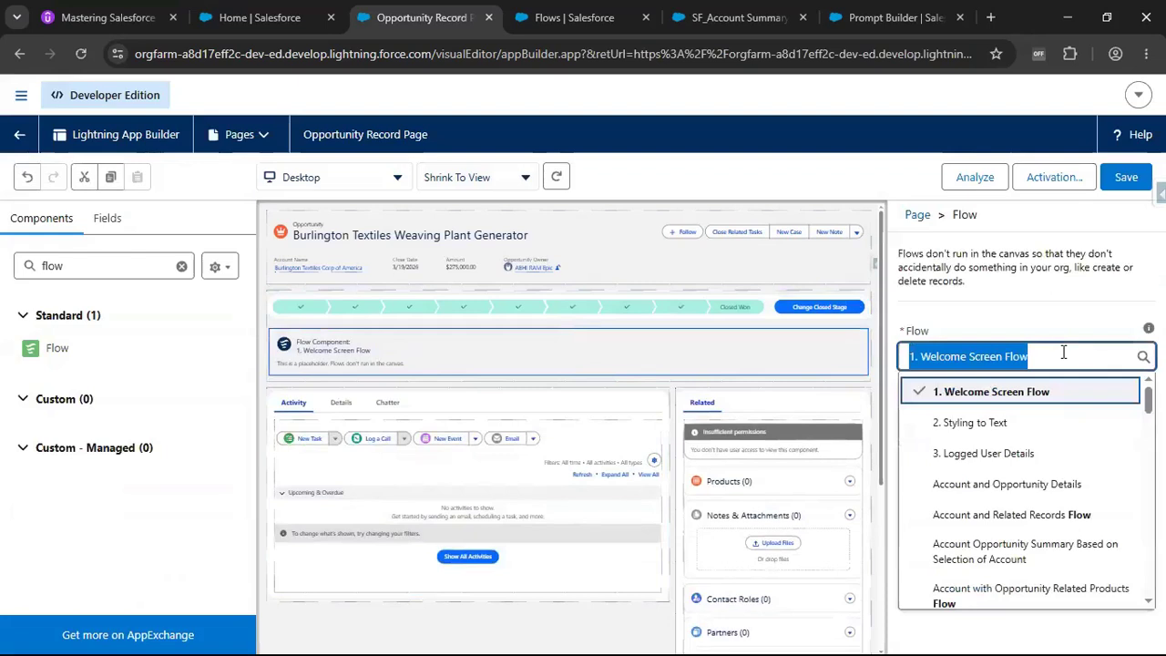
text(SF)
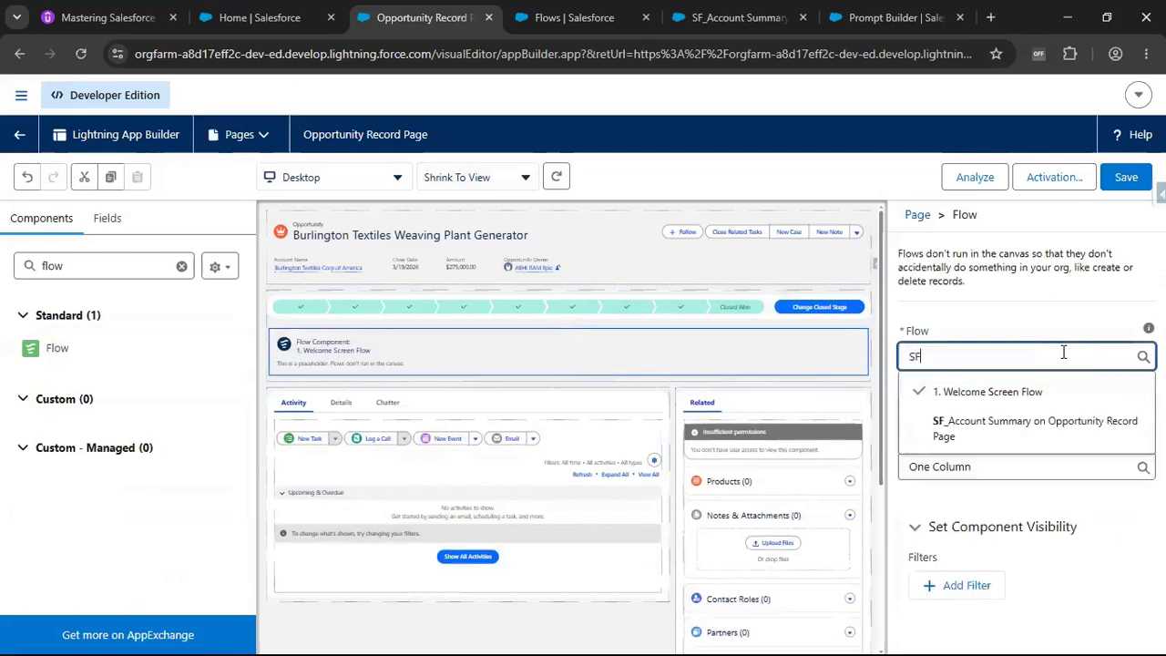
click(966, 440)
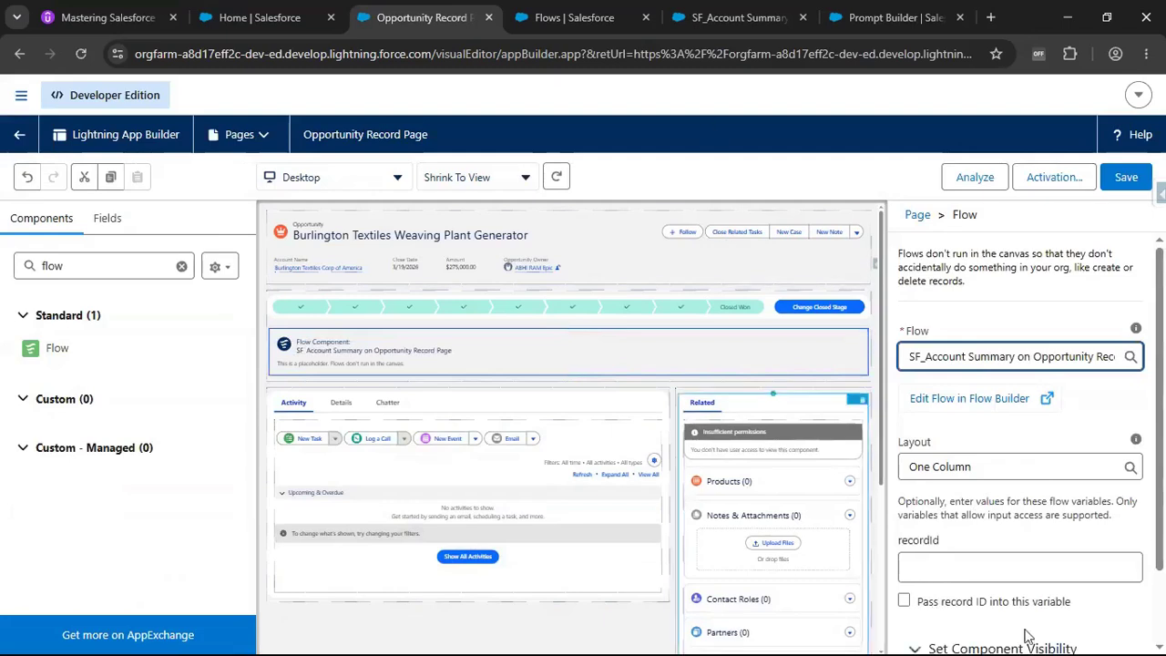
click(906, 603)
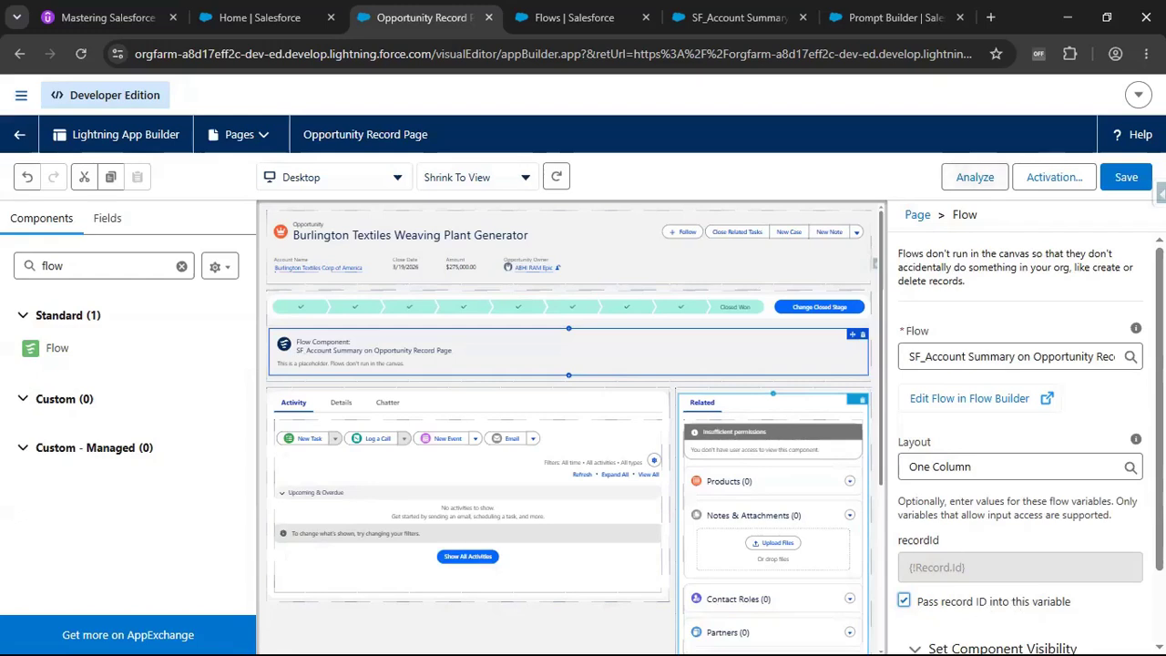
click(1124, 178)
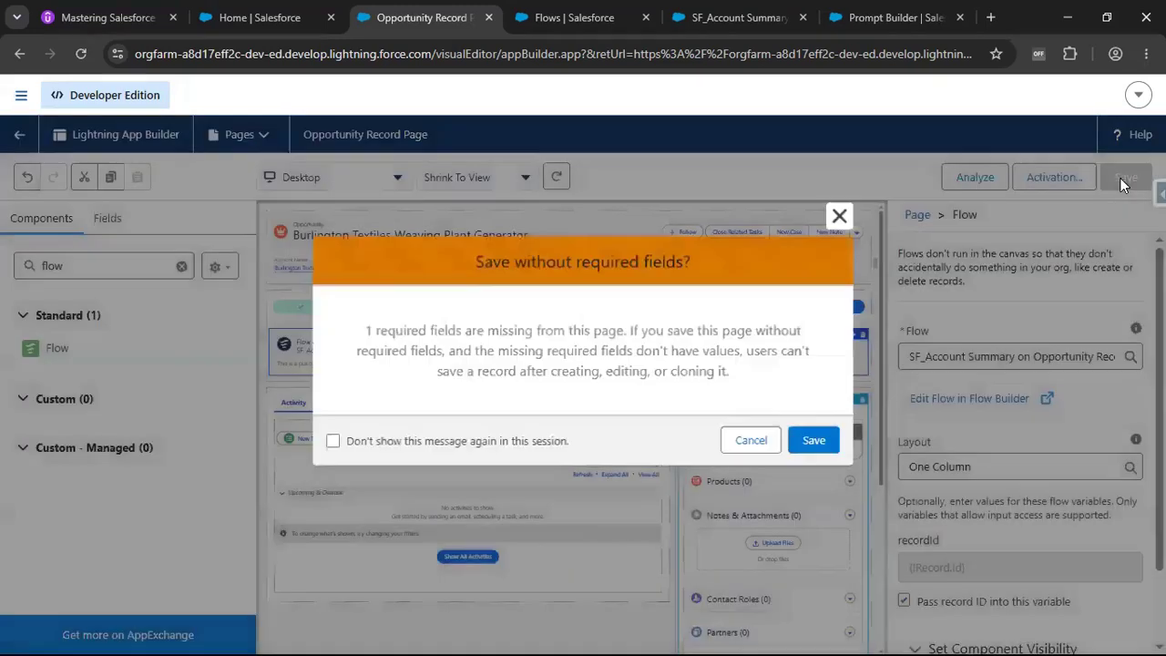
click(816, 441)
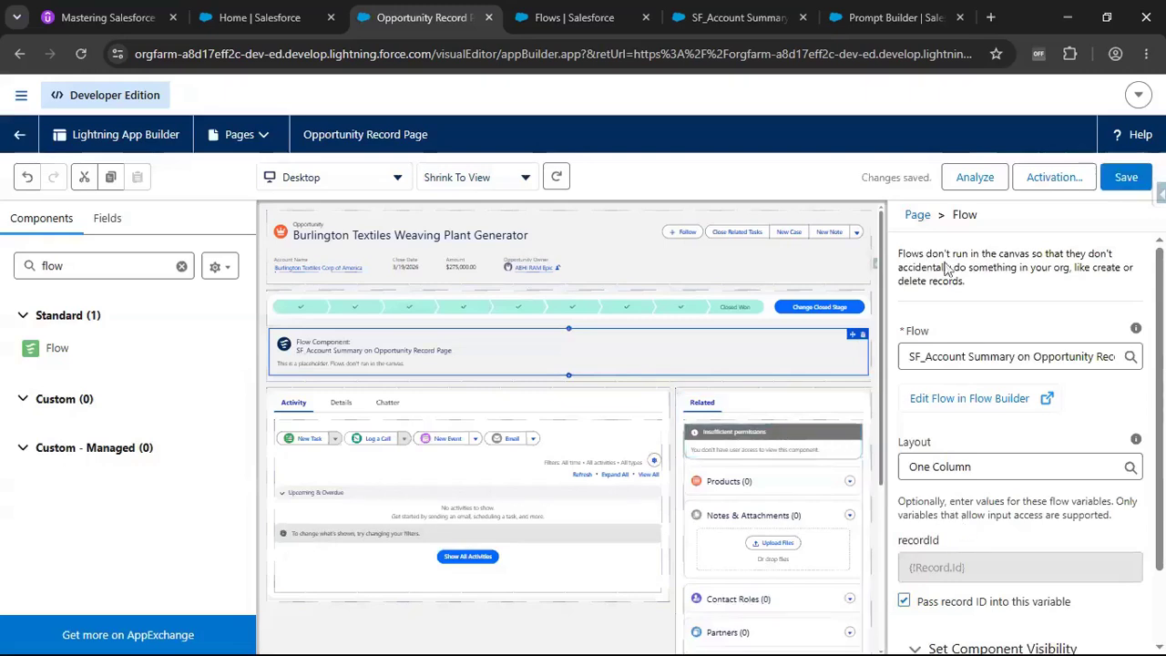
Step: Check the app default assignments of the Opportunity Record Page and assign the page as the org default for the Desktop form factor
click(1048, 180)
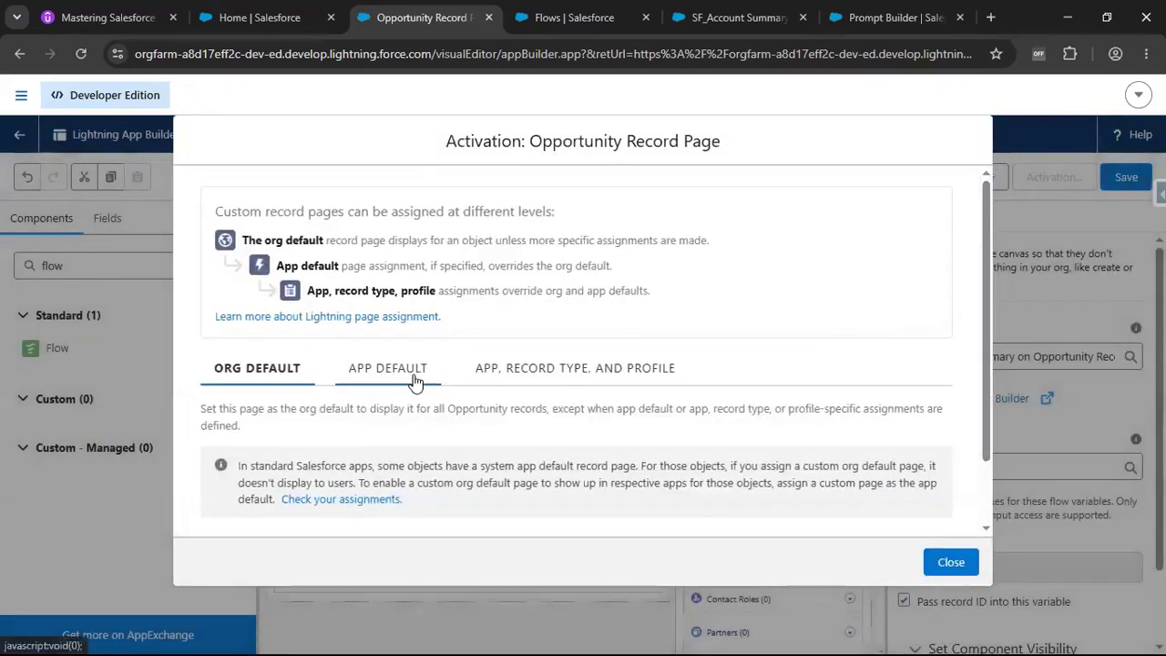
click(433, 384)
scroll(426, 383, down, 2)
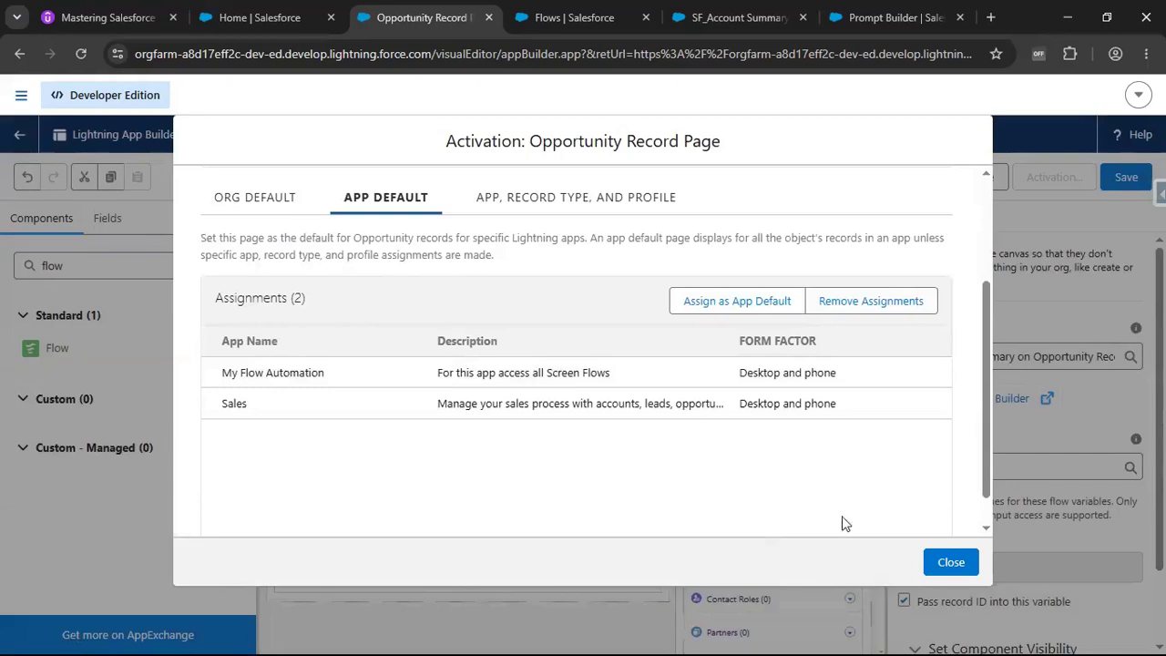
click(293, 212)
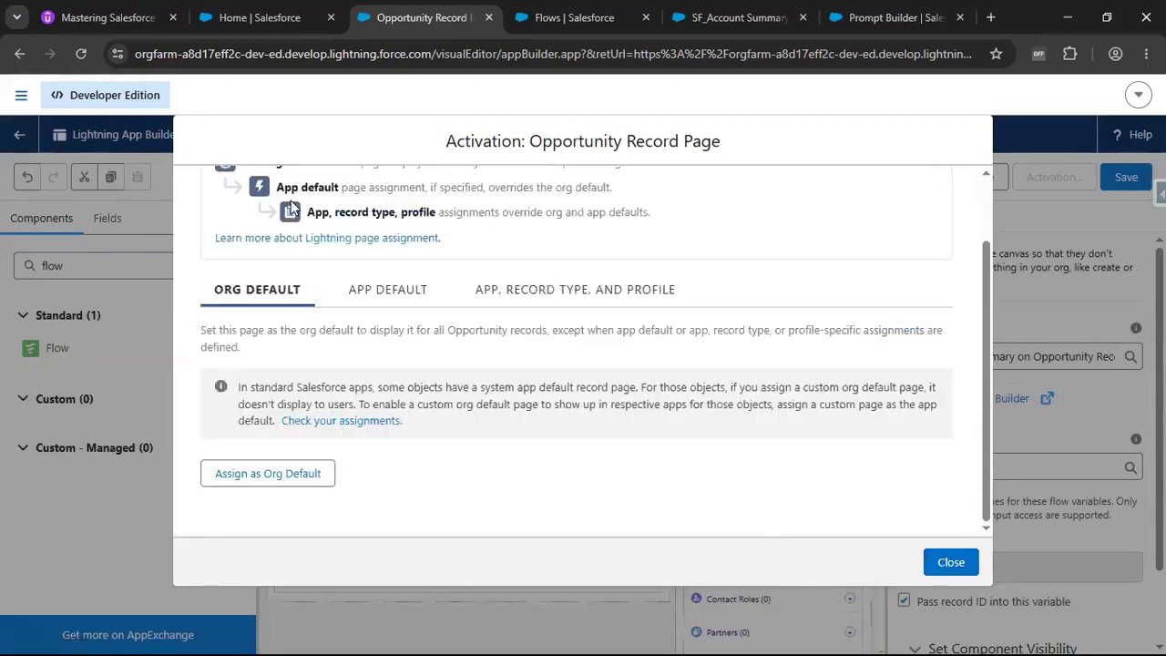
click(278, 484)
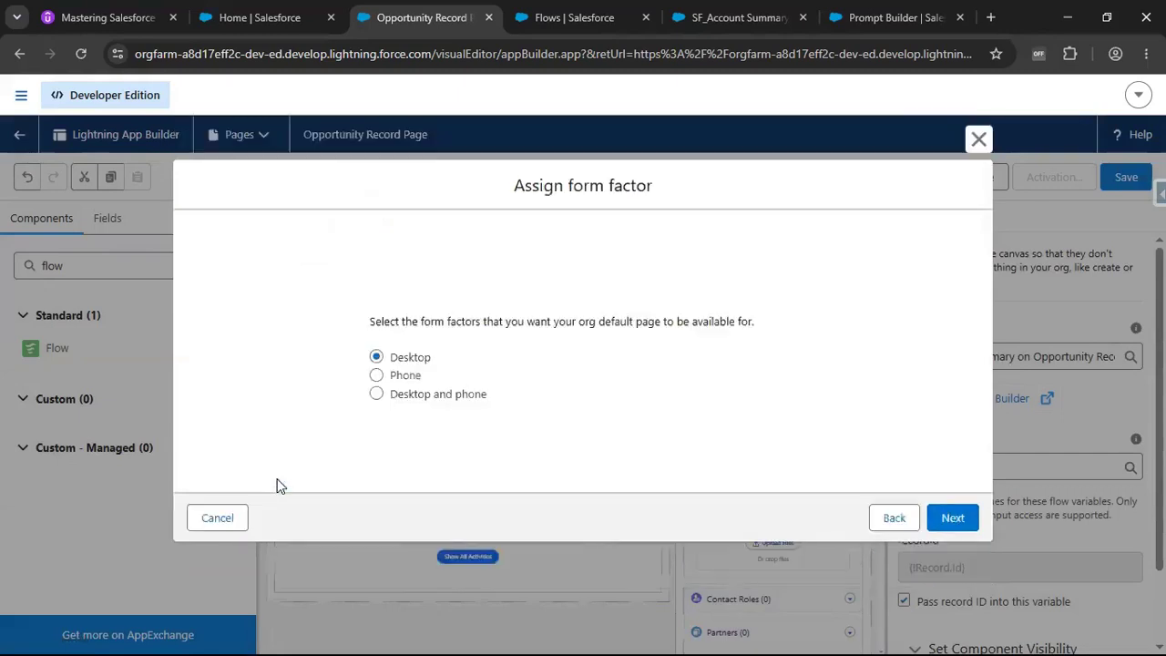
click(953, 518)
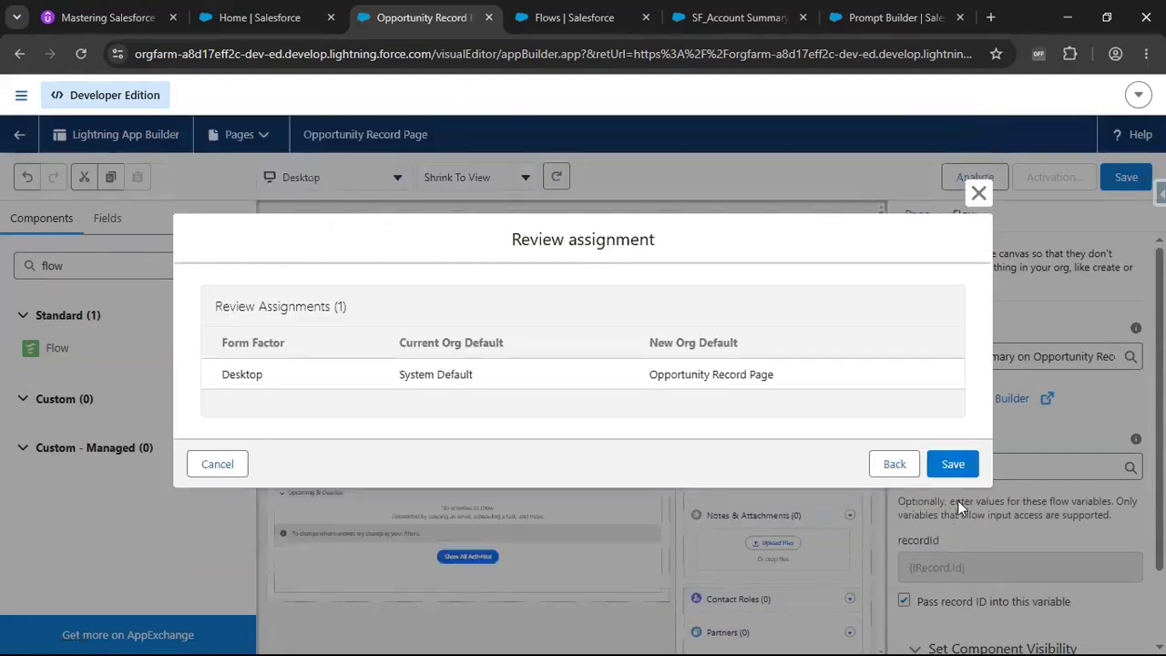
click(952, 464)
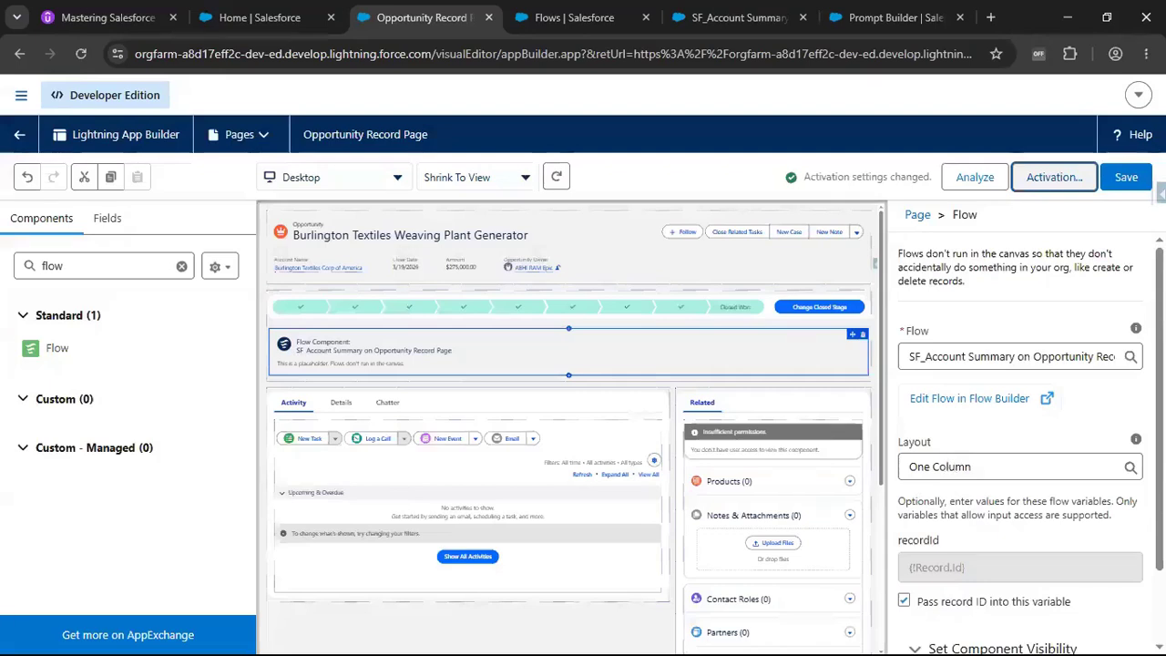
click(1127, 180)
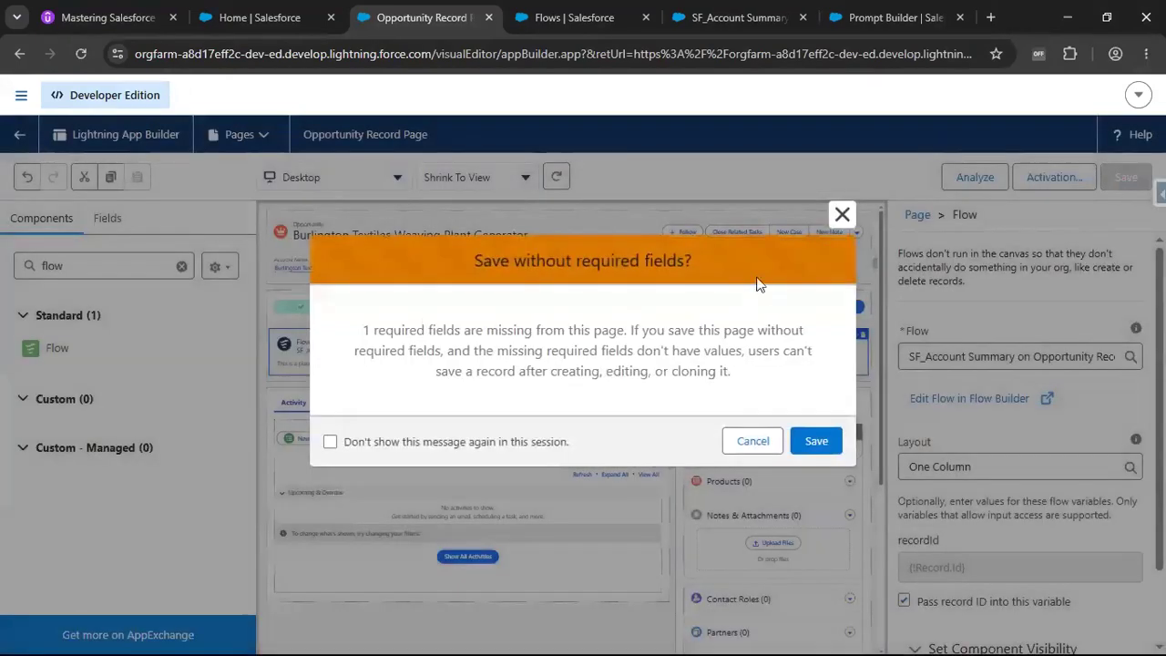
click(843, 217)
scroll(1015, 535, down, 1)
scroll(1015, 535, up, 1)
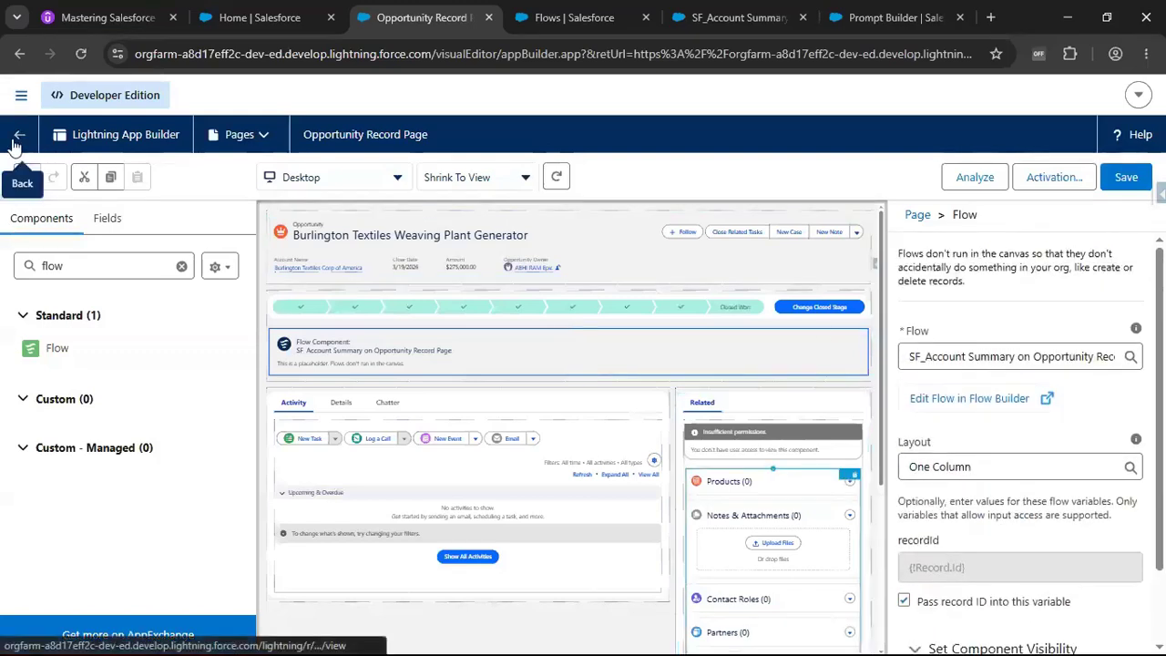
Step: Return to the Burlington Textiles opportunity, compare the embedded account summary with the opportunity details and reload the record
click(18, 136)
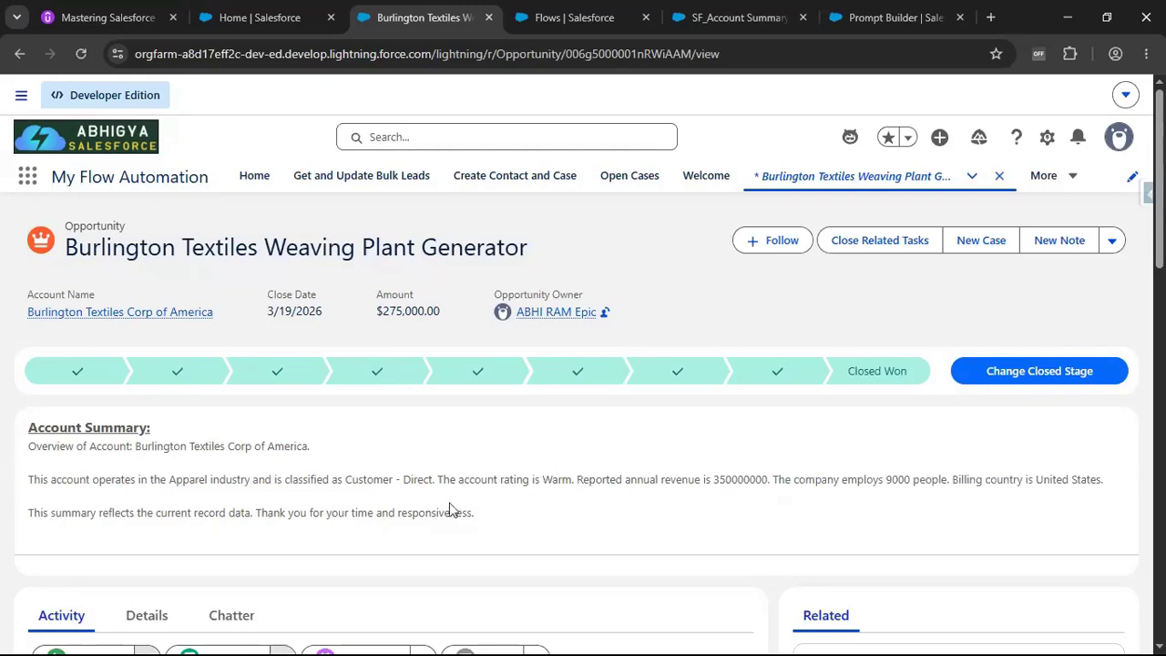
scroll(385, 510, down, 4)
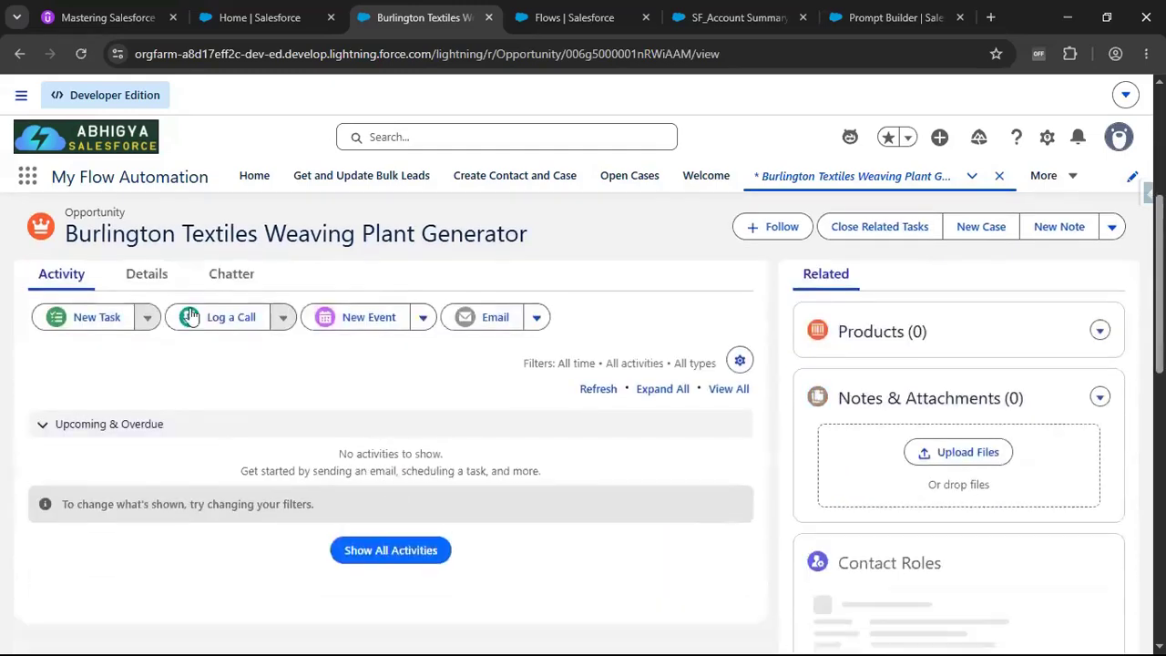
click(137, 275)
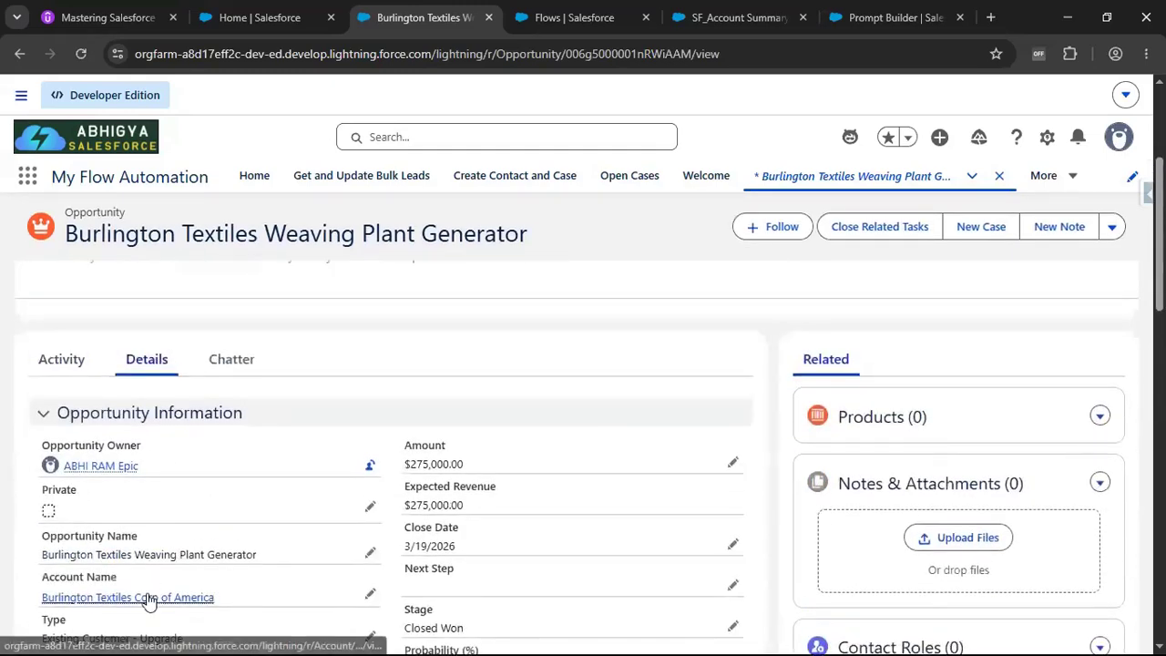
mouse_move(149, 601)
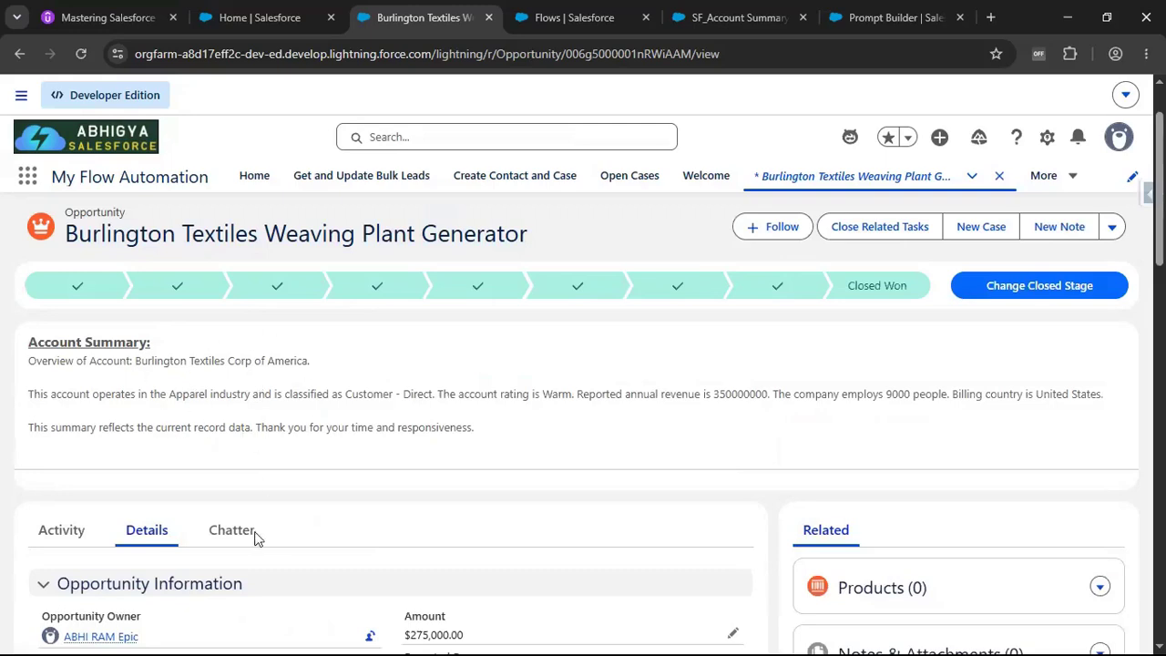
click(786, 185)
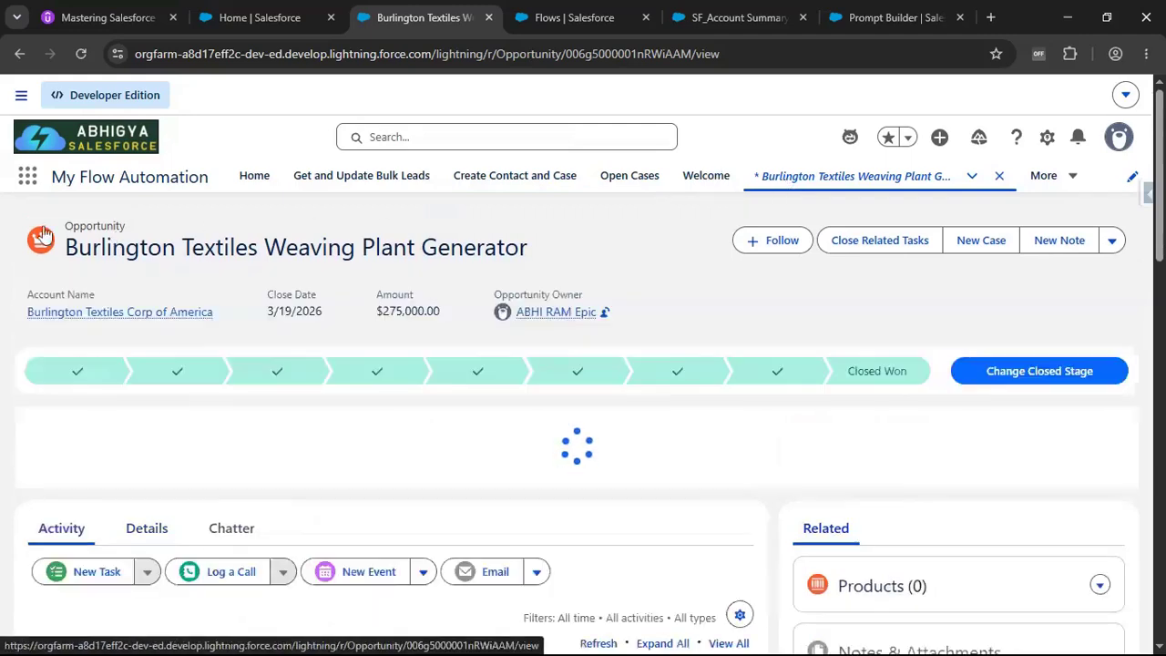
Step: Find the Accounts list by searching for "Account", open the Edge Communications account and look over its details
click(27, 178)
text(Account)
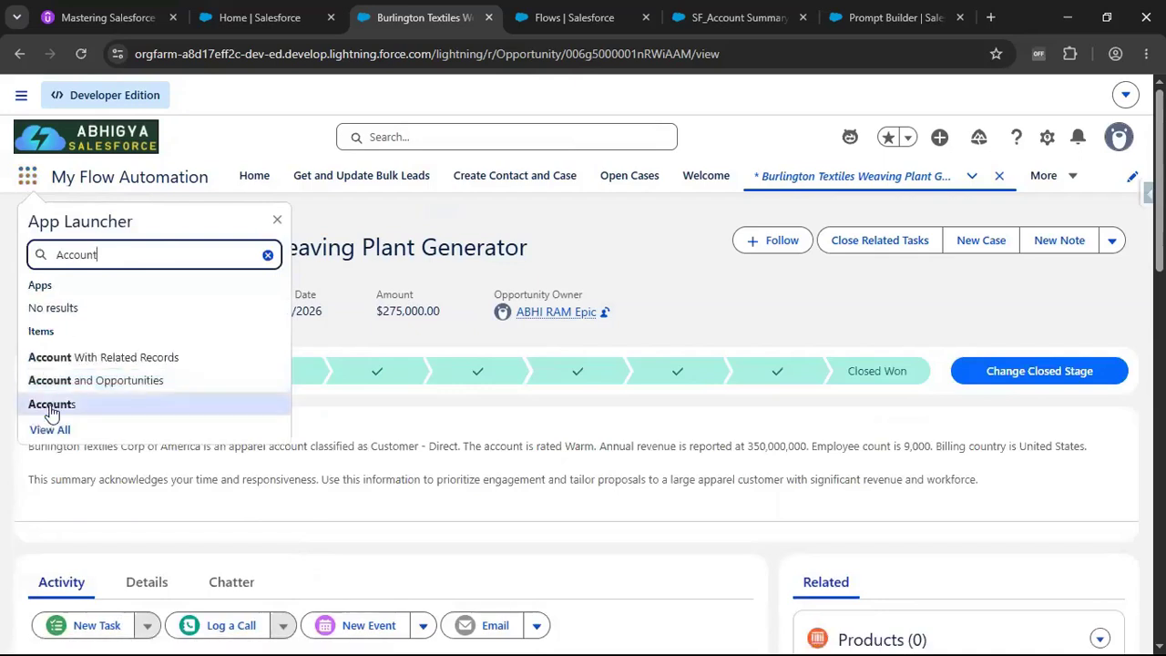
click(51, 406)
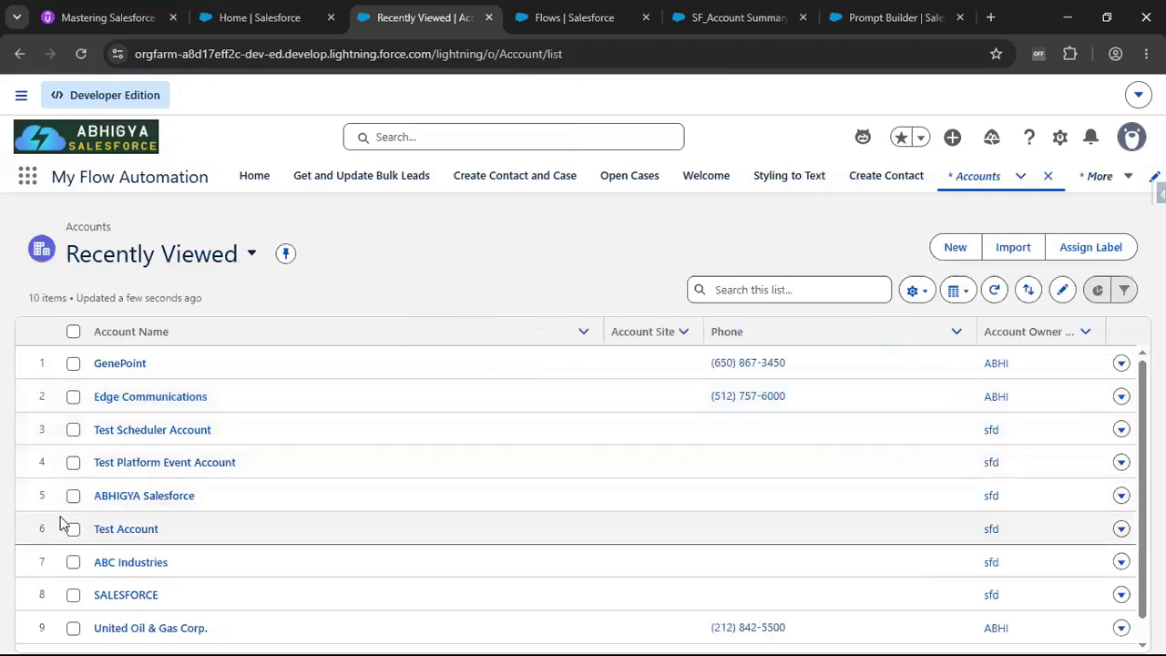
click(141, 398)
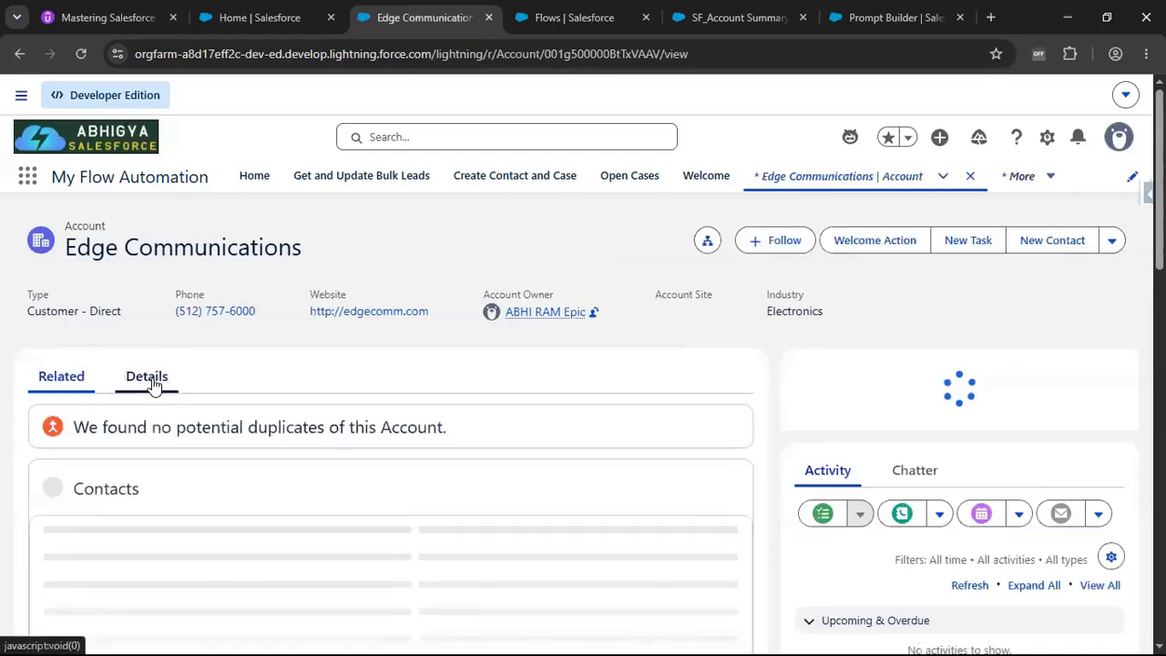
click(153, 383)
scroll(204, 461, down, 5)
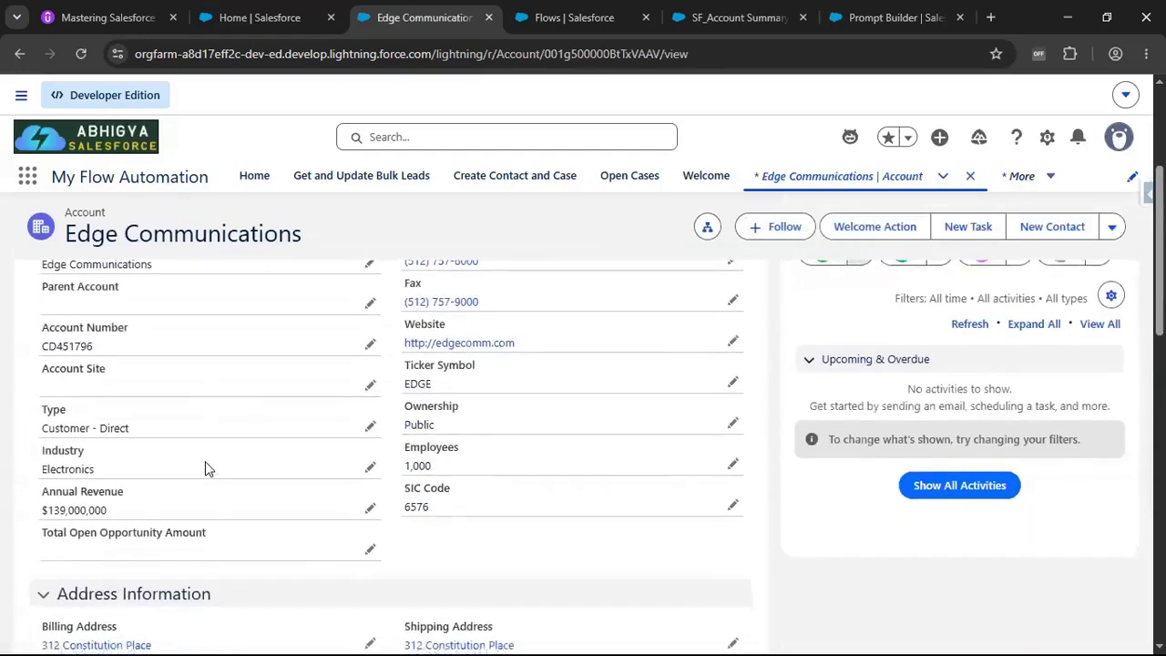
Step: Open the Edge Installation opportunity from the account's related opportunities and read the account summary generated on its page
click(61, 382)
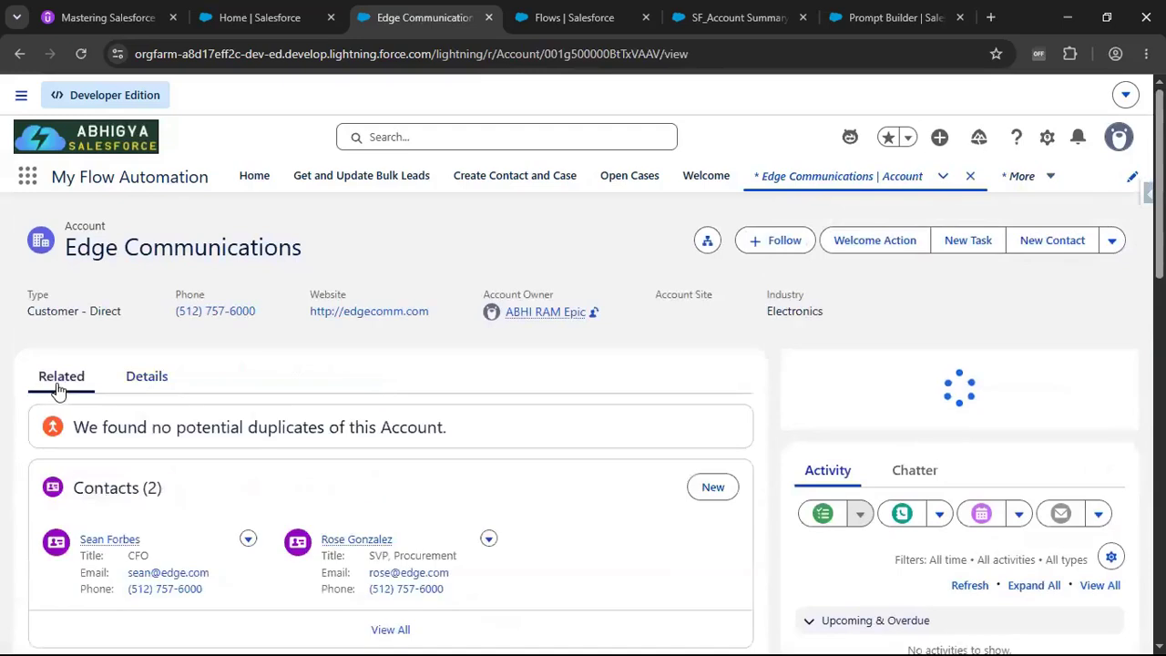
scroll(190, 511, down, 2)
scroll(190, 511, down, 2)
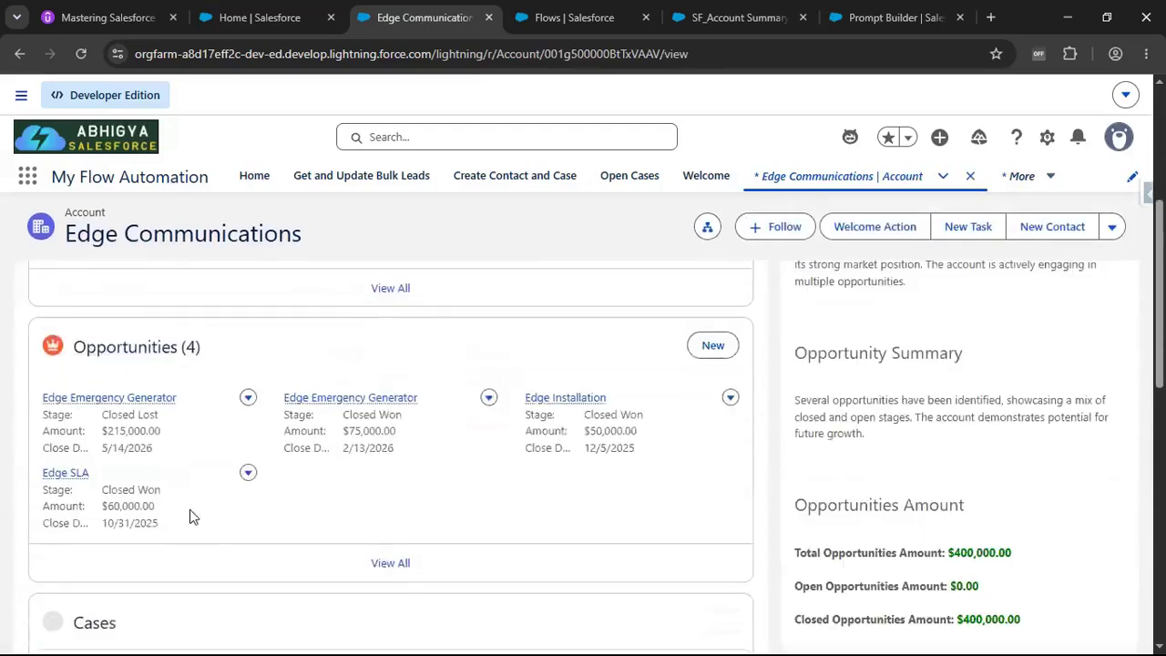
click(563, 398)
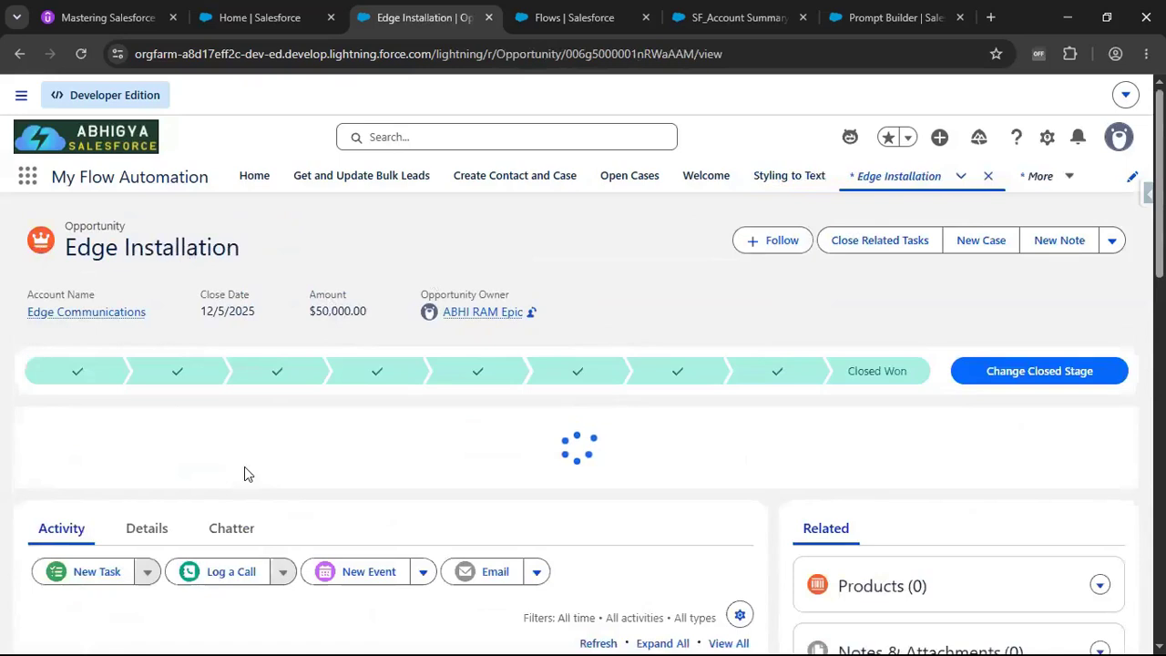
scroll(248, 474, down, 2)
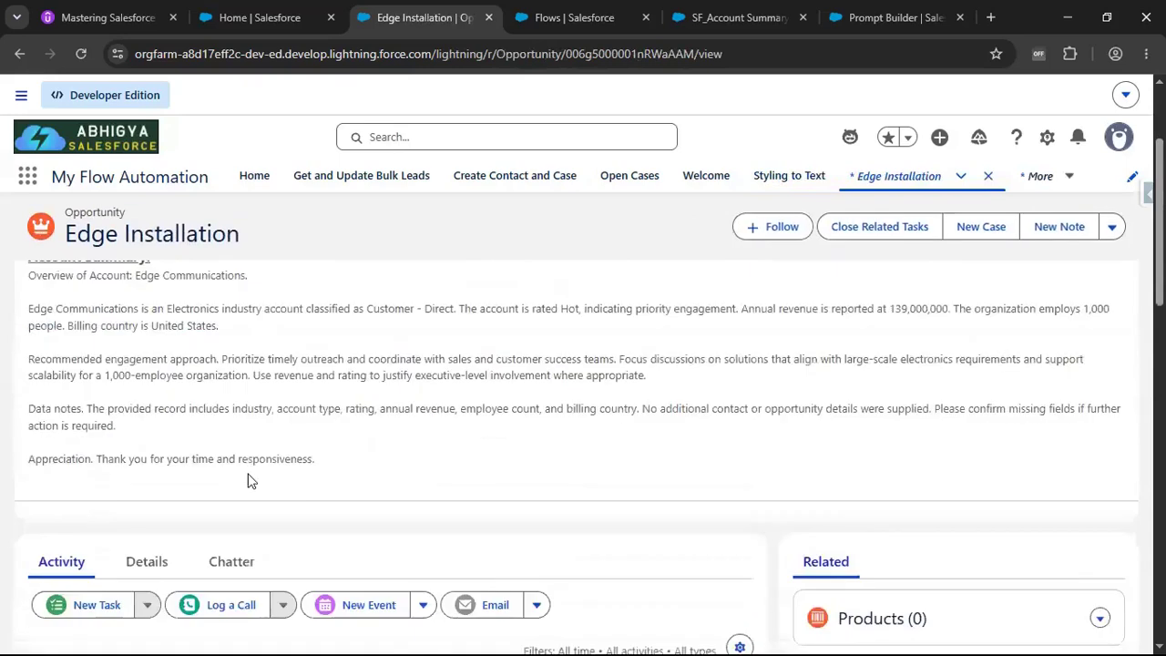
scroll(251, 480, up, 1)
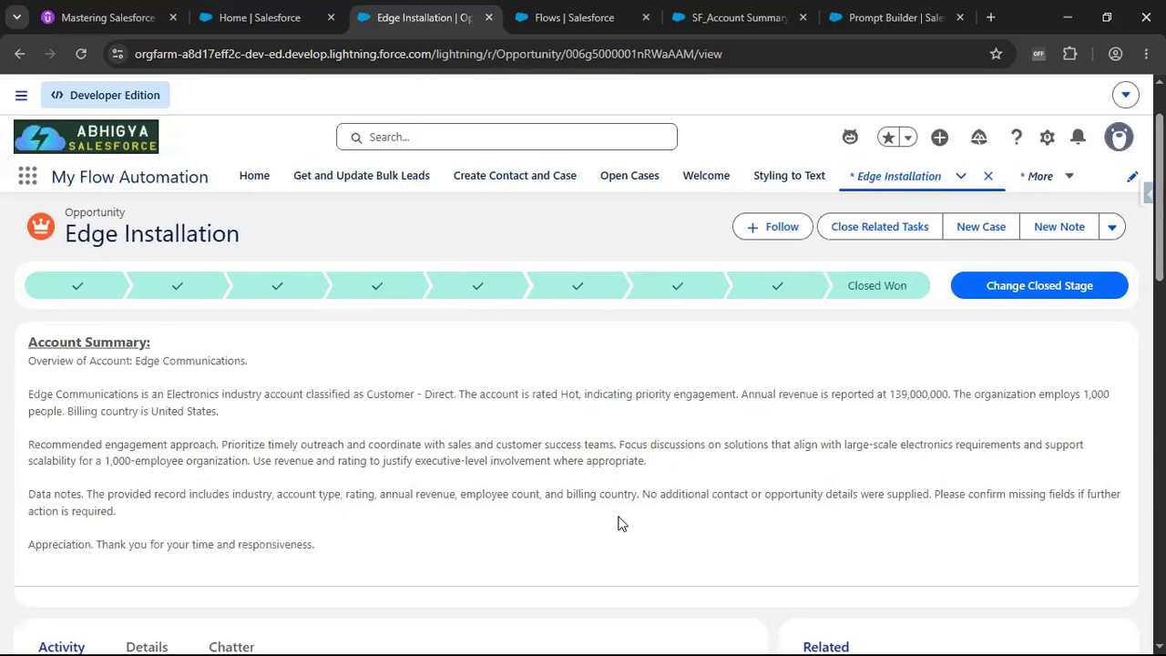
Step: Switch to Prompt Builder and review the fields and instructions of the Account Summary on Opportunity Record Page prompt
click(888, 19)
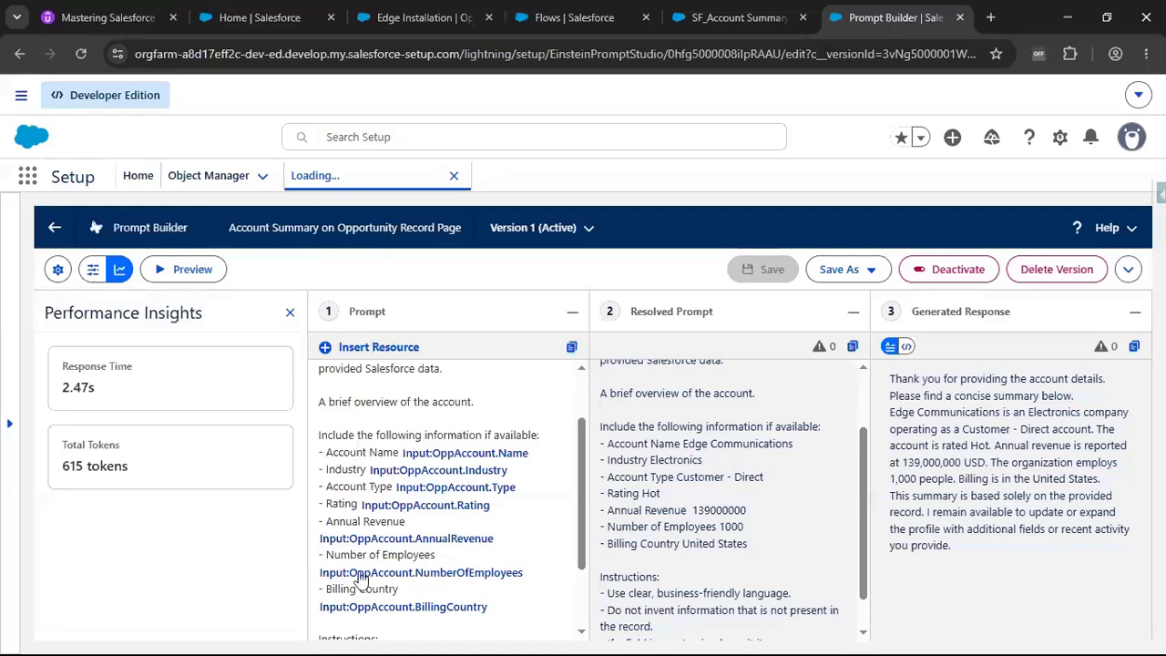
scroll(384, 533, down, 2)
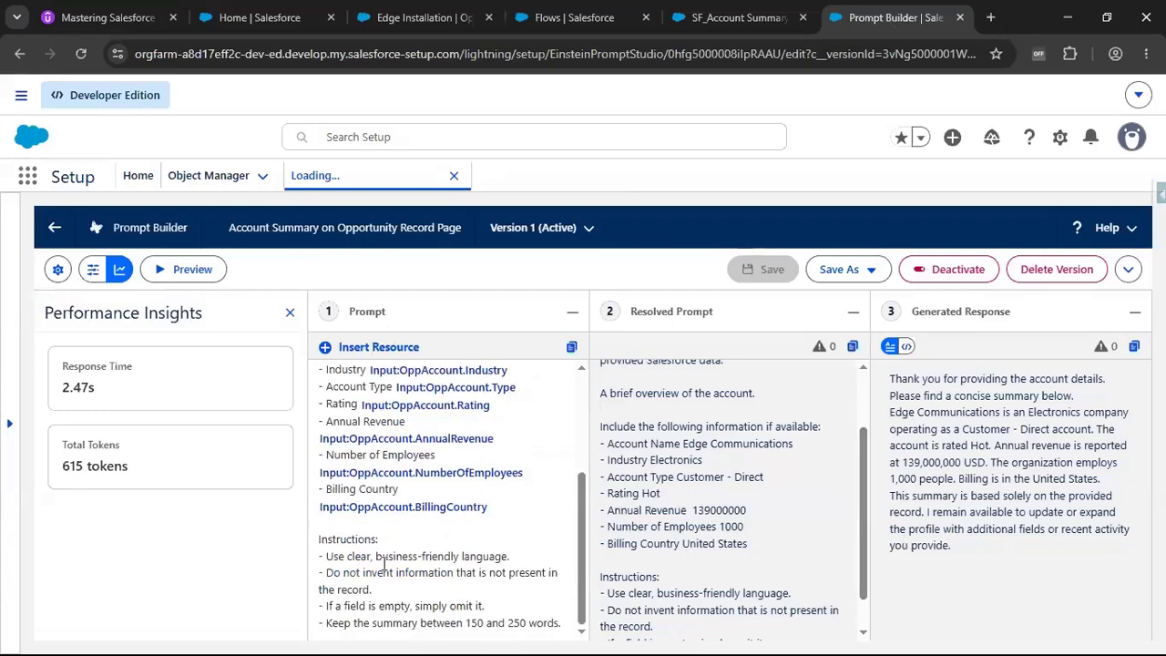
scroll(384, 564, up, 4)
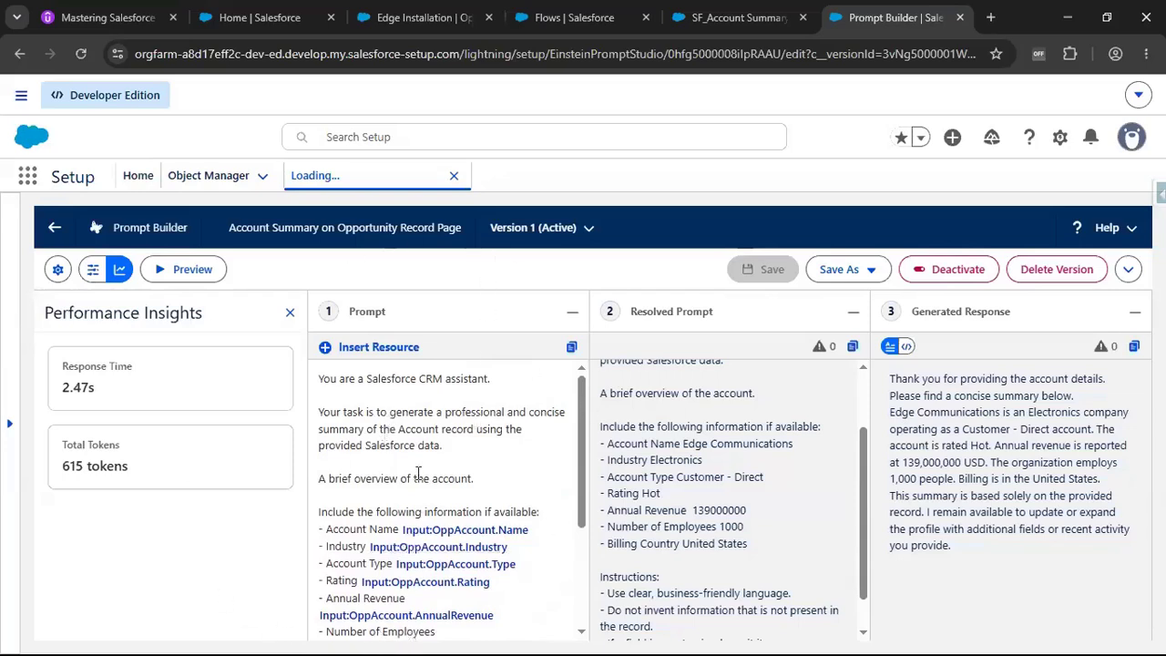
Step: Switch to Flow Builder and review the account summary flow from Get Opportunity to the Account Summary screen
click(746, 22)
scroll(829, 427, up, 1)
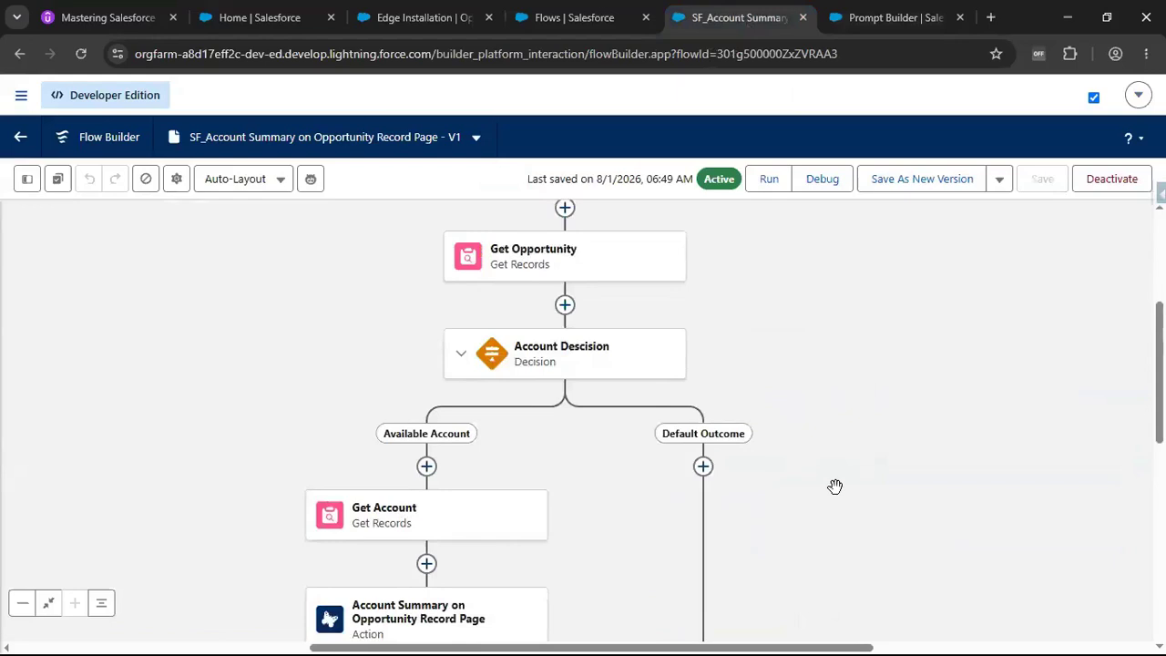
drag(827, 538, 908, 370)
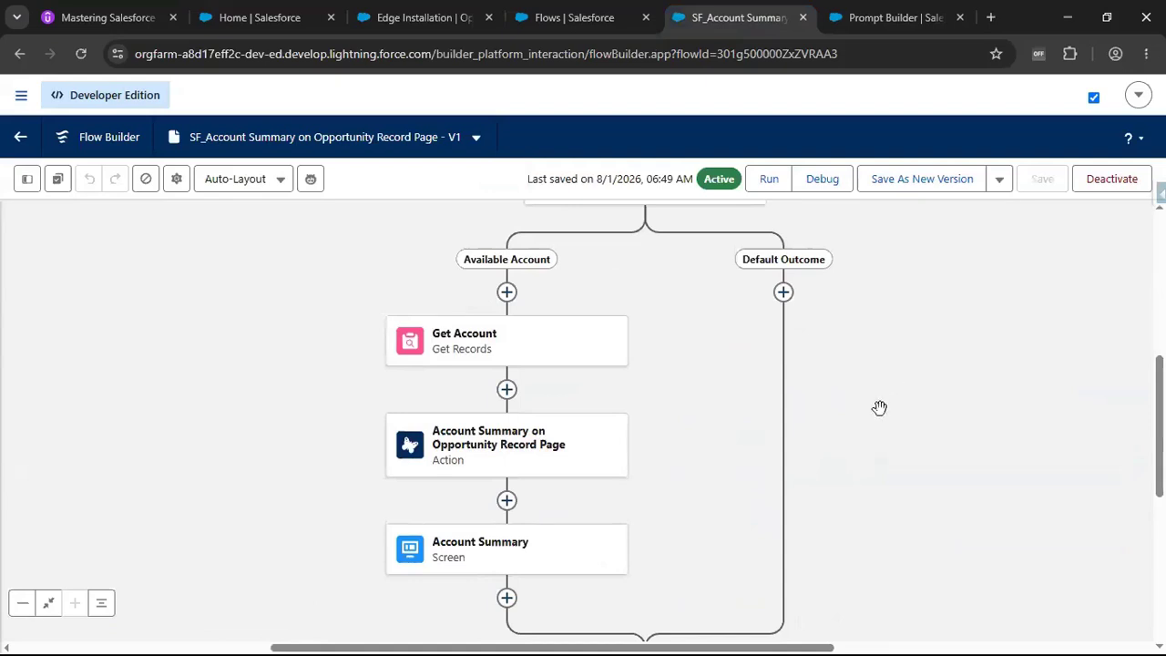
scroll(851, 458, down, 1)
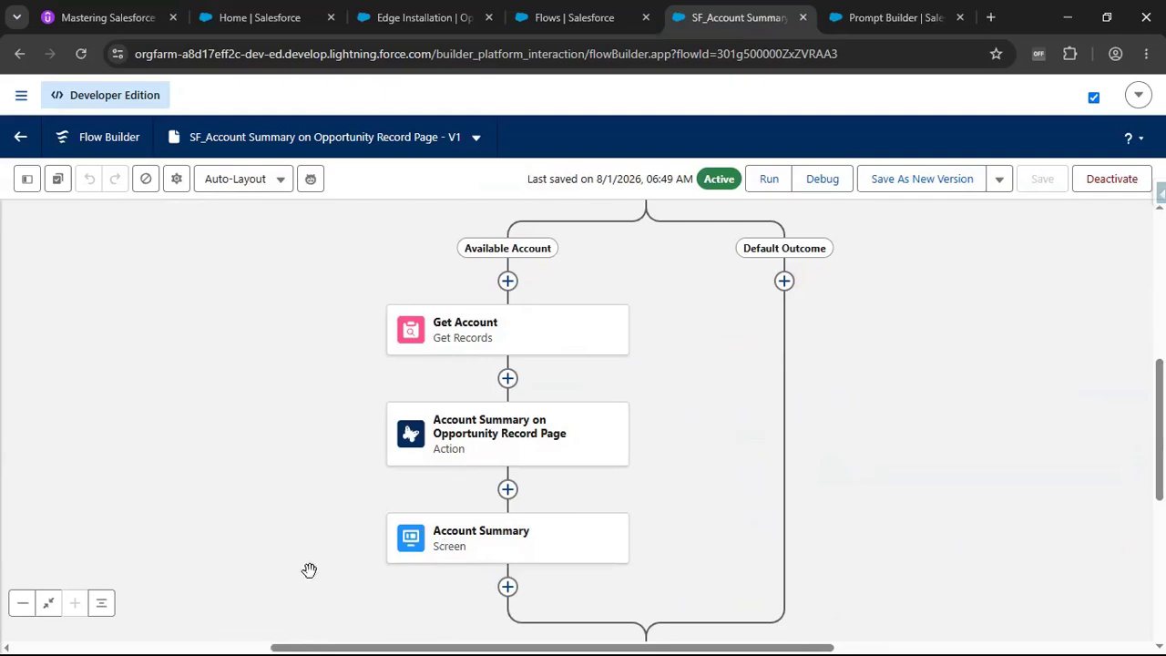
Step: Go back to the Edge Installation opportunity and read through its account summary again
click(420, 27)
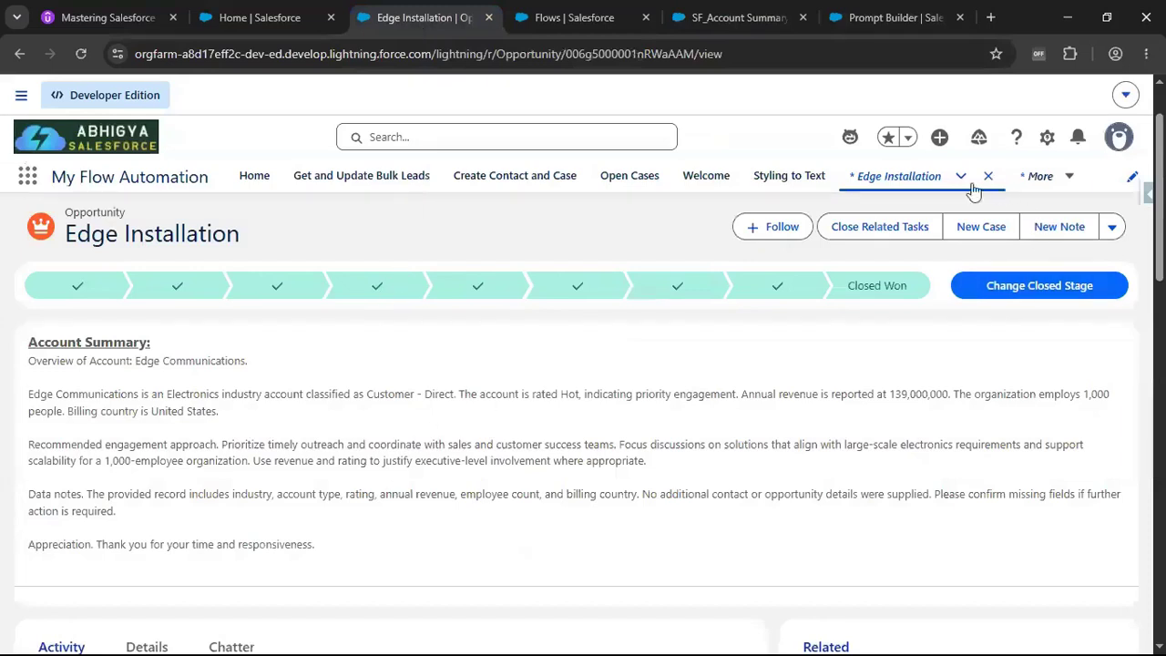
scroll(561, 423, down, 2)
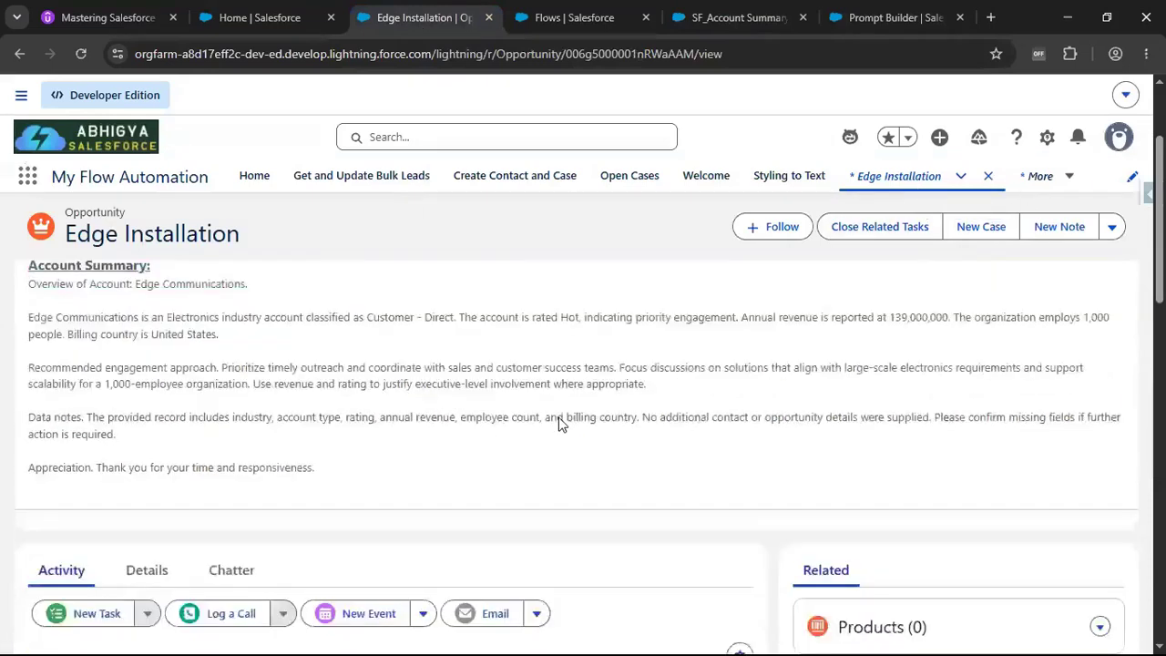
scroll(306, 437, up, 3)
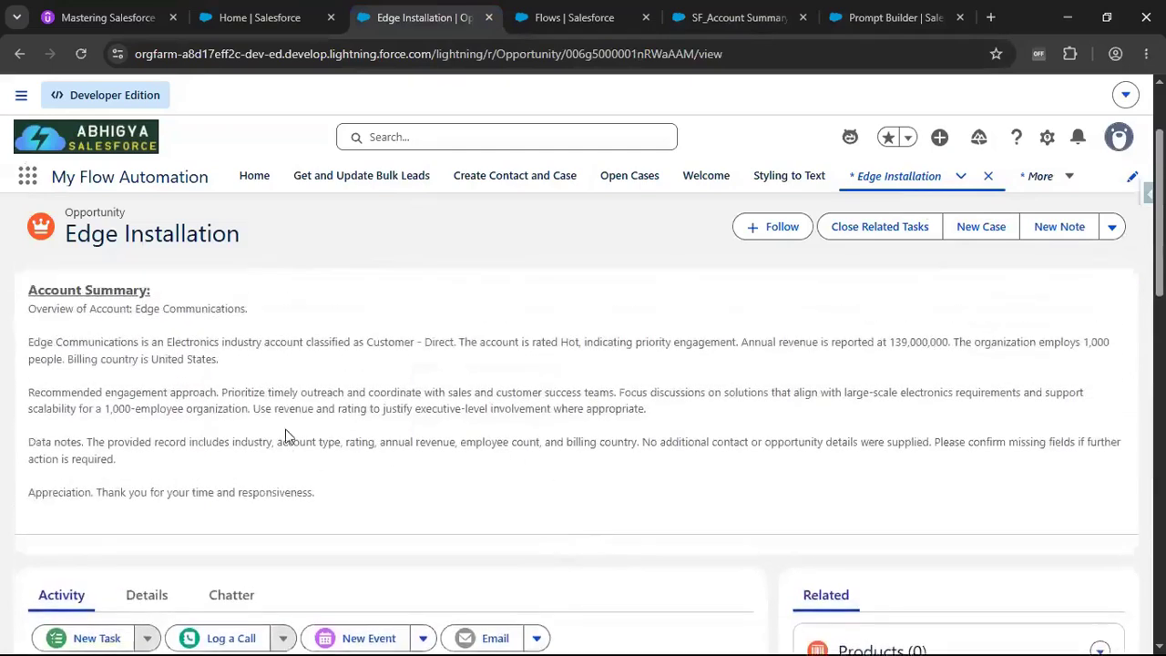